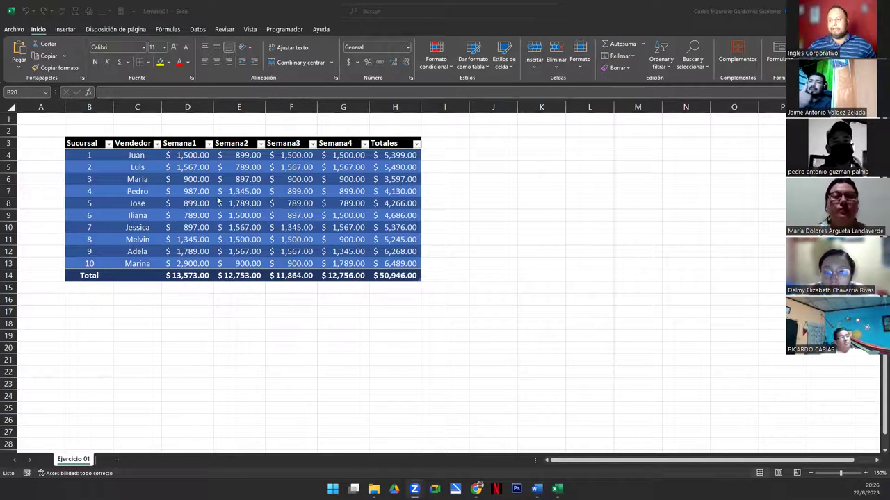
Switch to the Semana01 workbook in Excel and apply the lighter blue table style to the weekly sales table
key("alt+Tab")
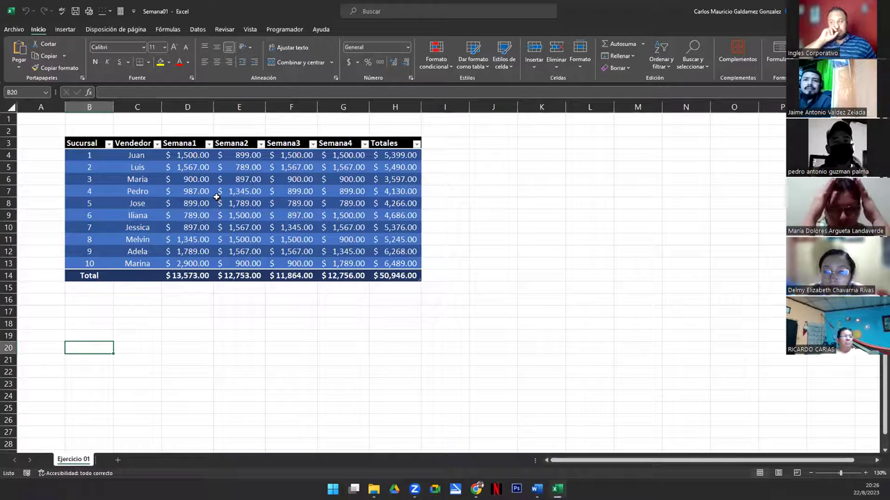
left_click(216, 196)
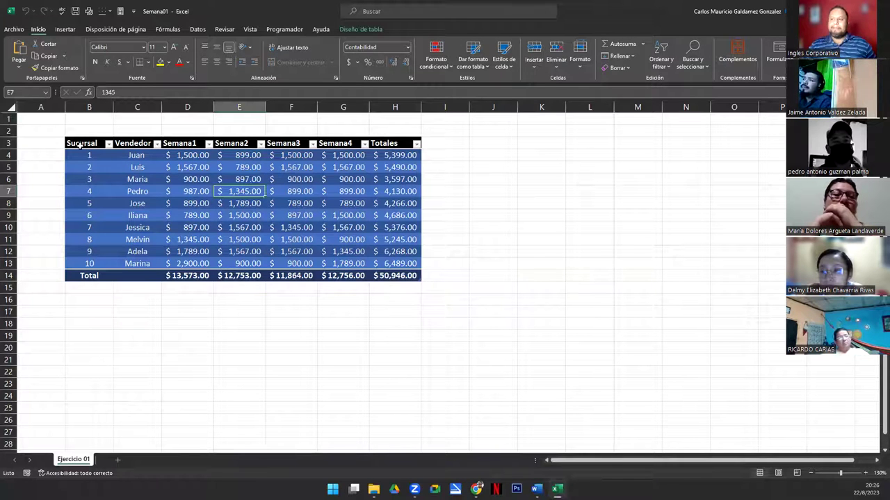
left_click(101, 148)
left_click_drag(101, 154, 410, 277)
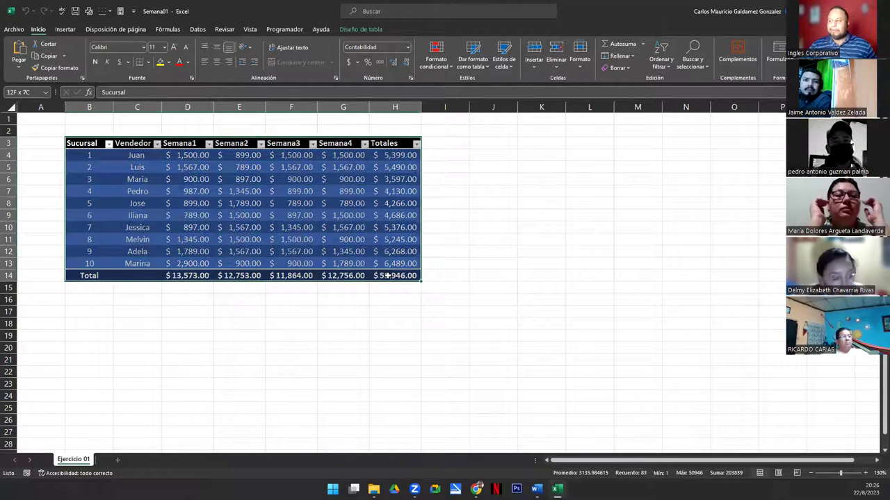
left_click(277, 206)
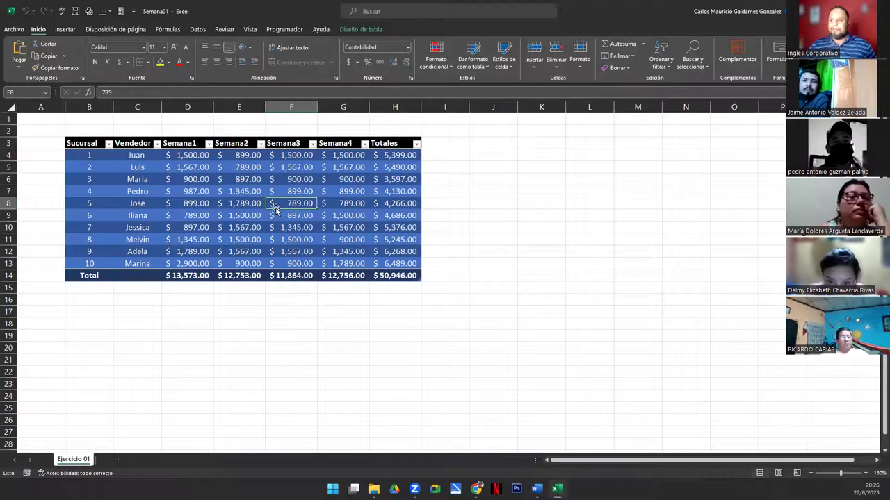
left_click(351, 31)
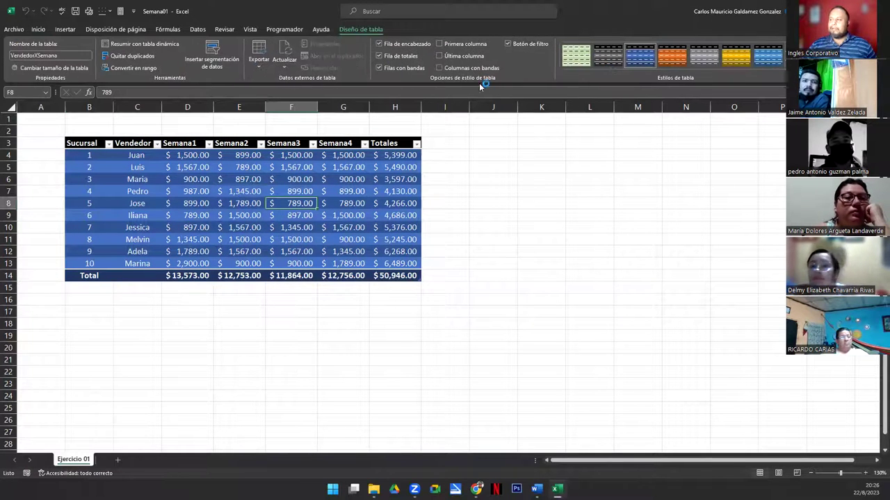
left_click(768, 61)
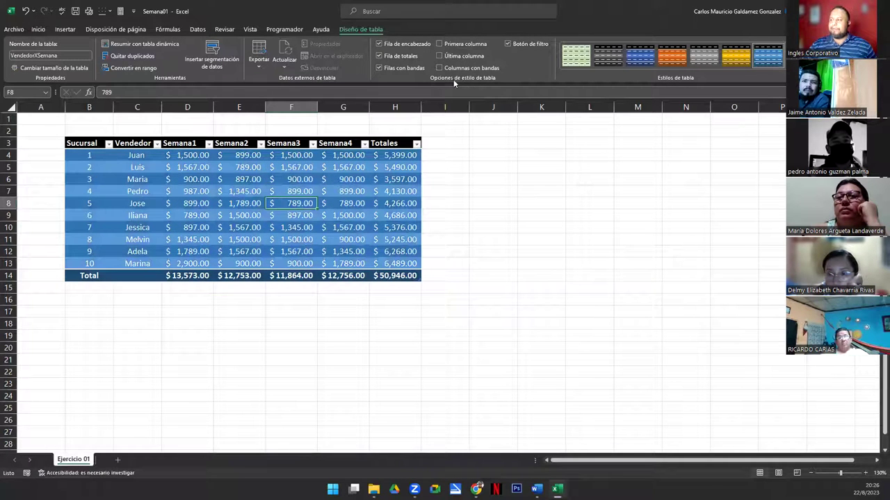
Turn on the first column, last column and banded columns options for the sales table and hide its filter buttons
left_click(440, 43)
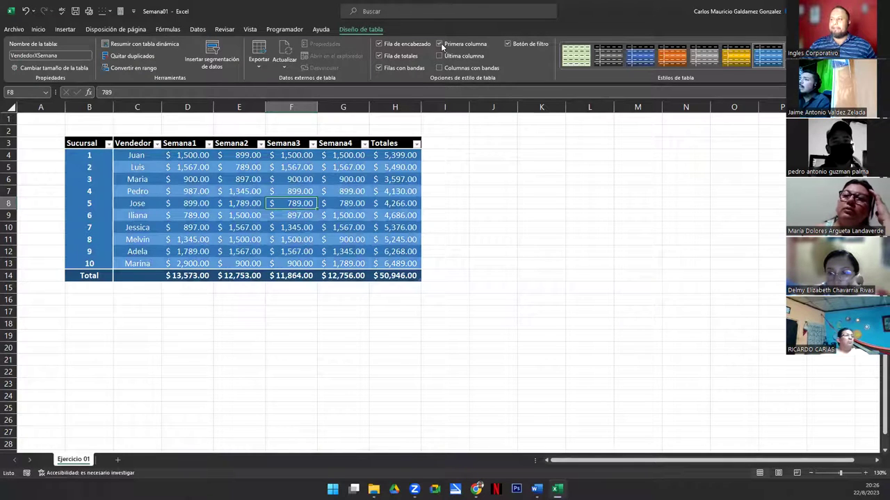
left_click(439, 56)
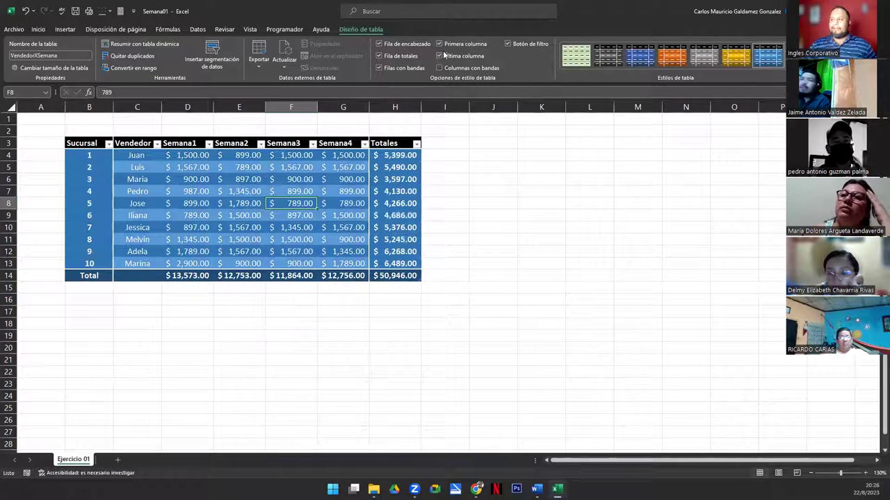
left_click(439, 68)
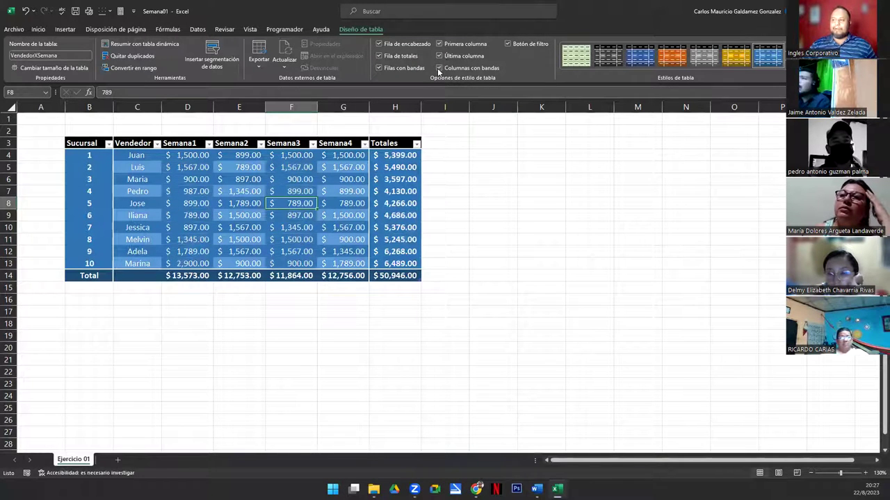
left_click(508, 44)
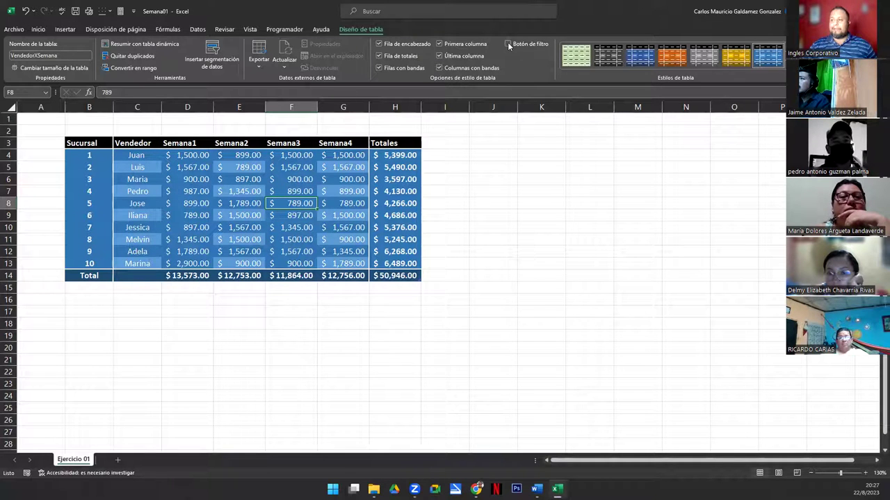
Toggle the totals row off and on, turn off first column, last column and banded columns, and restore the filter buttons
left_click(388, 57)
left_click(451, 55)
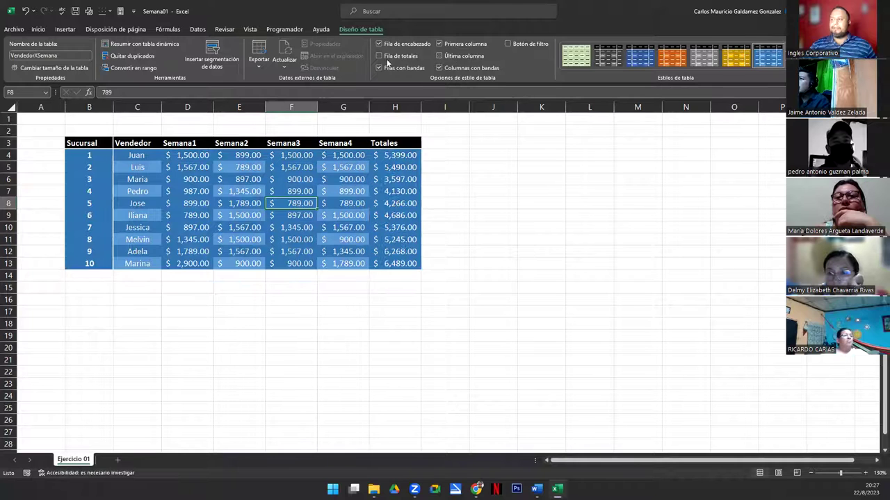
left_click(378, 56)
left_click(439, 44)
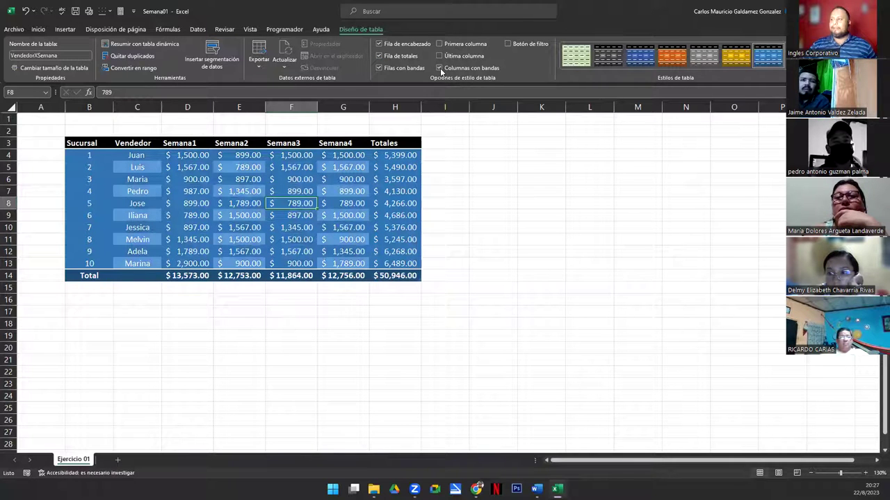
left_click(439, 68)
left_click(508, 44)
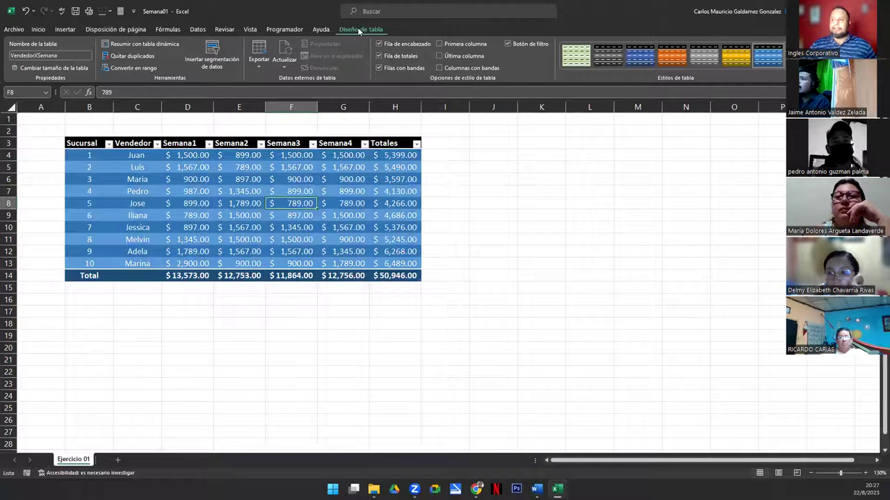
Check the sales table's name and highlight the data range B4:H13 that it covers
left_click(61, 53)
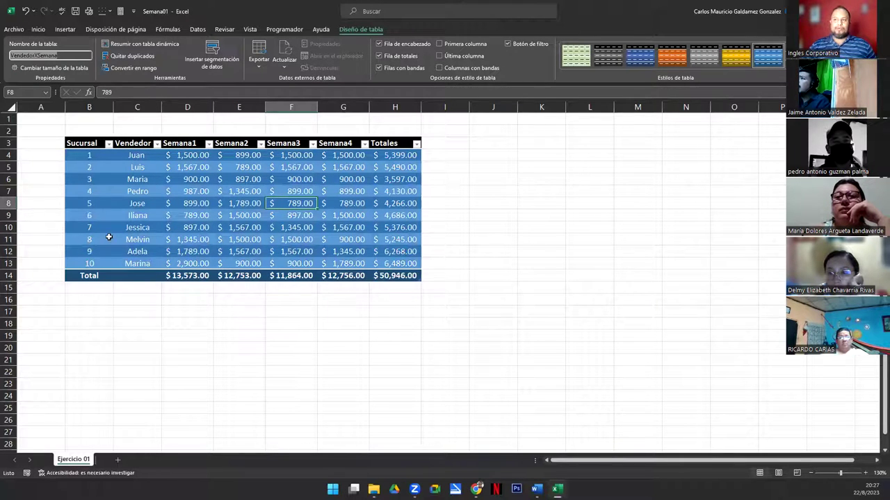
left_click(168, 228)
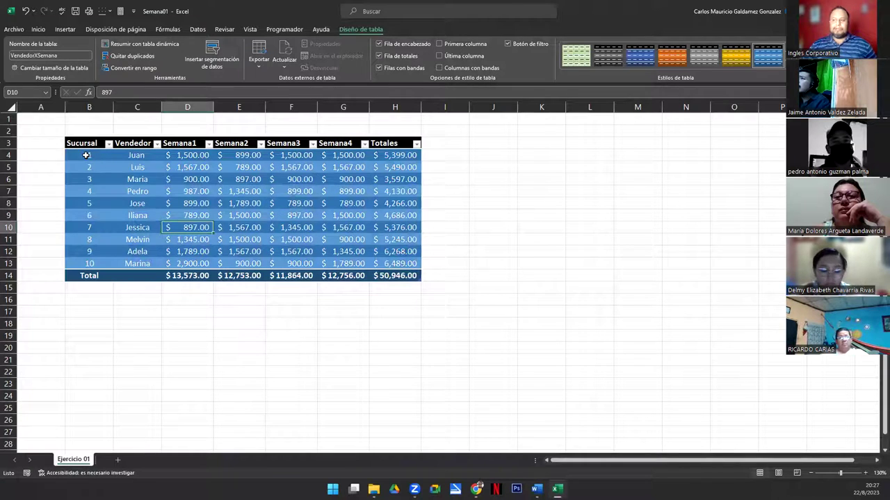
left_click_drag(86, 155, 390, 265)
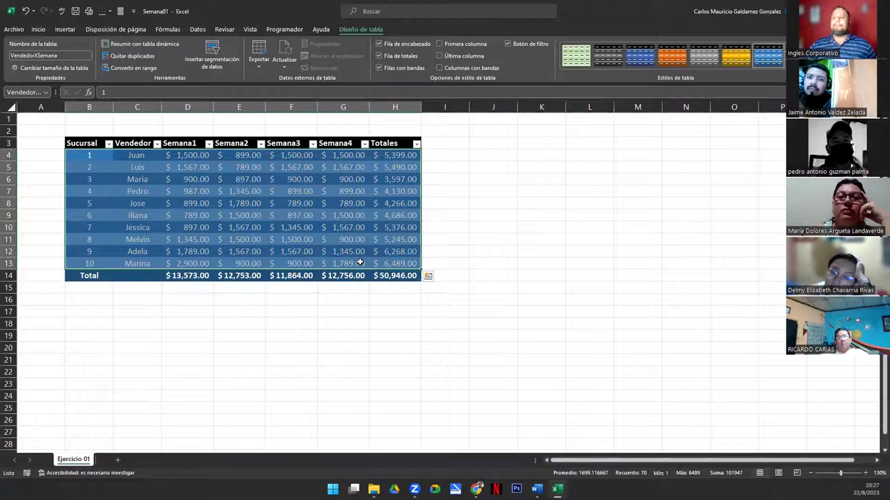
left_click(196, 212)
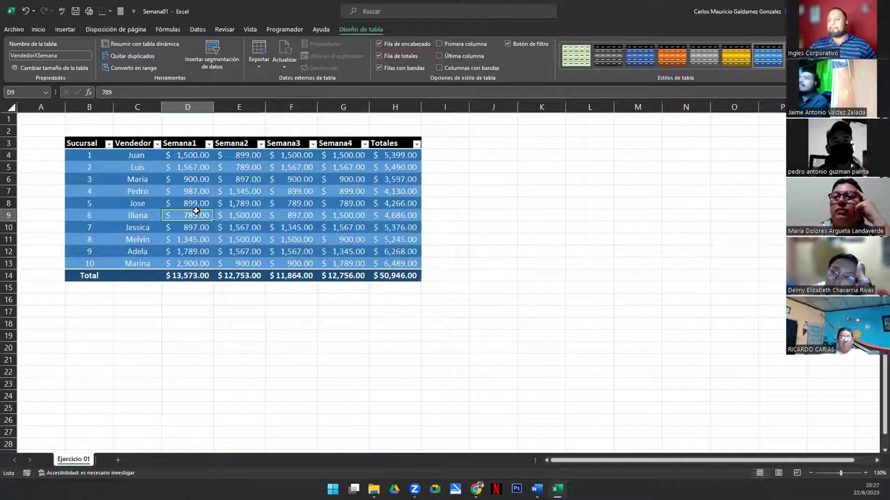
Add a new worksheet named "Ejercicio 02" and return to the Ejercicio 01 sheet
left_click(116, 461)
type("Ejercicio 02")
key("Return")
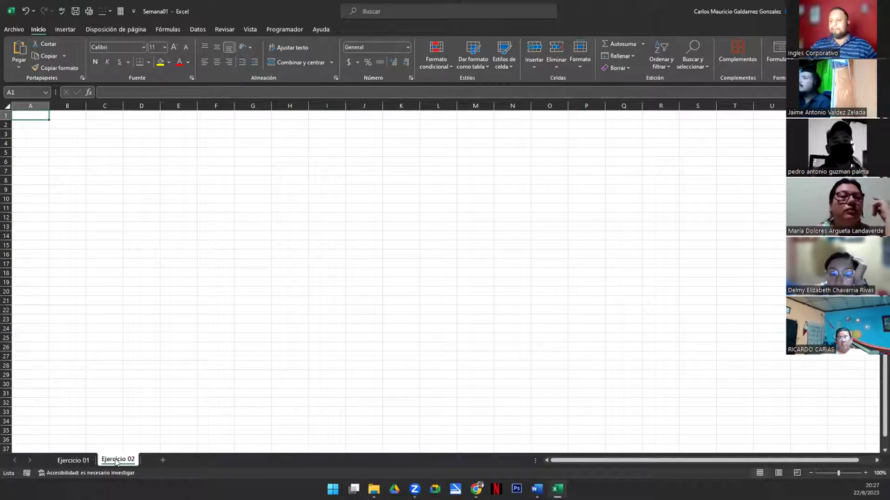
left_click(64, 460)
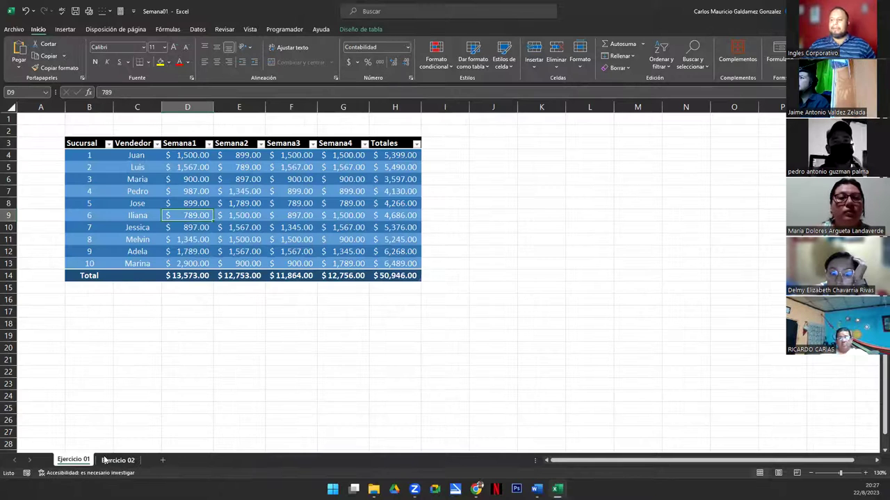
left_click(109, 462)
left_click(82, 460)
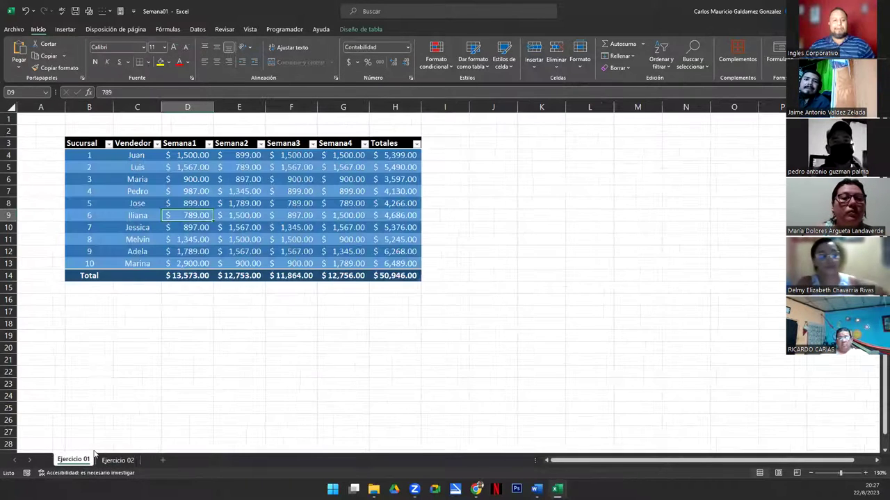
Review the sales table's structure: the full range, the Sucursal and Vendedor columns, and the first row's Semana1 to Semana4 amounts
left_click(91, 226)
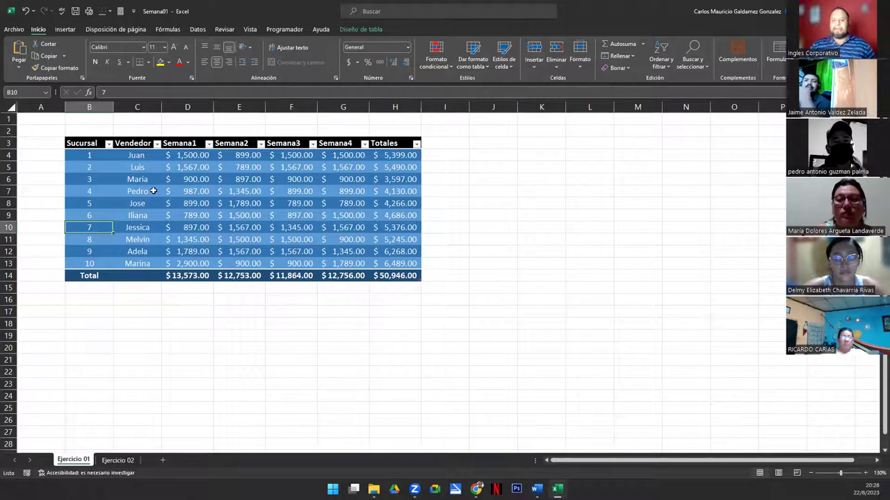
left_click_drag(81, 142, 382, 276)
left_click(105, 227)
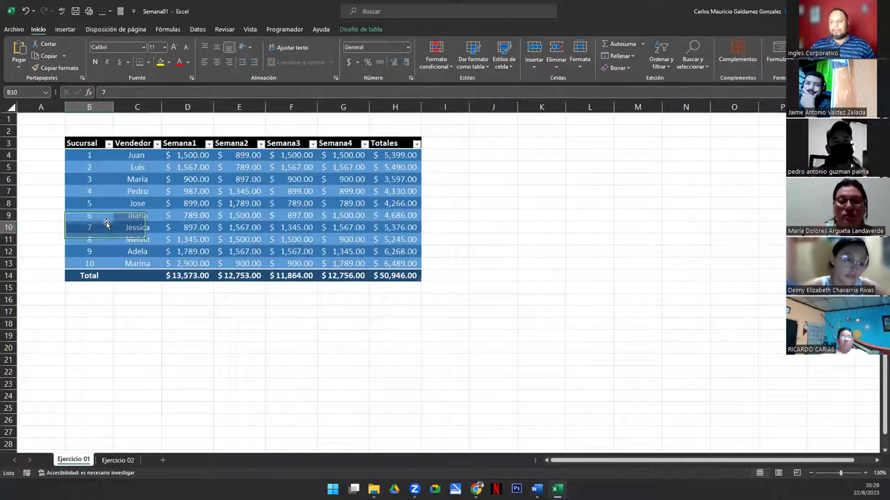
left_click_drag(90, 152, 100, 262)
left_click_drag(125, 156, 121, 260)
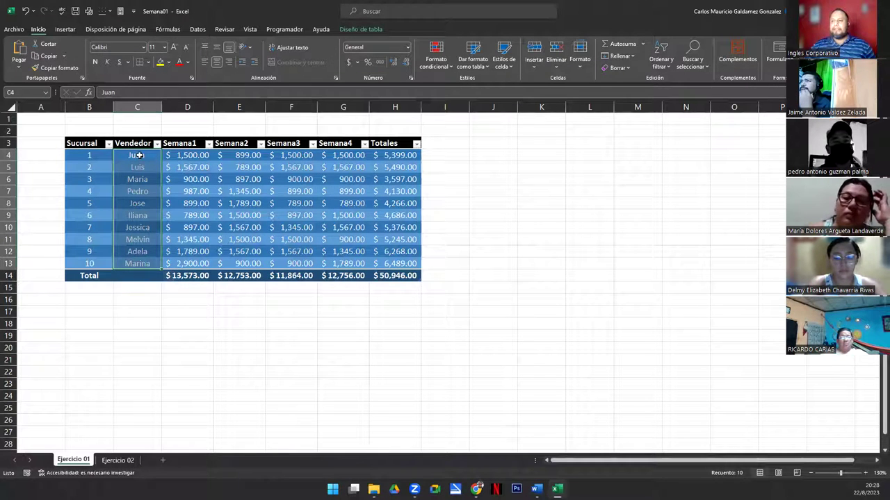
left_click(80, 156)
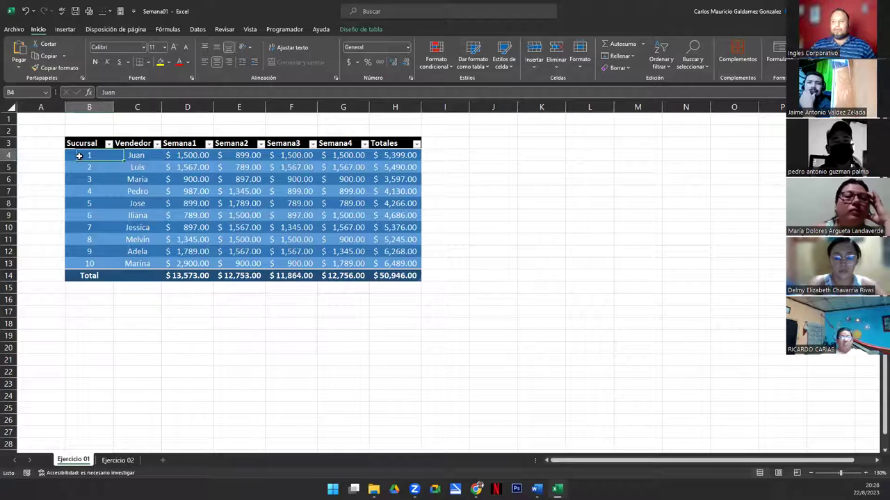
left_click_drag(186, 154, 337, 156)
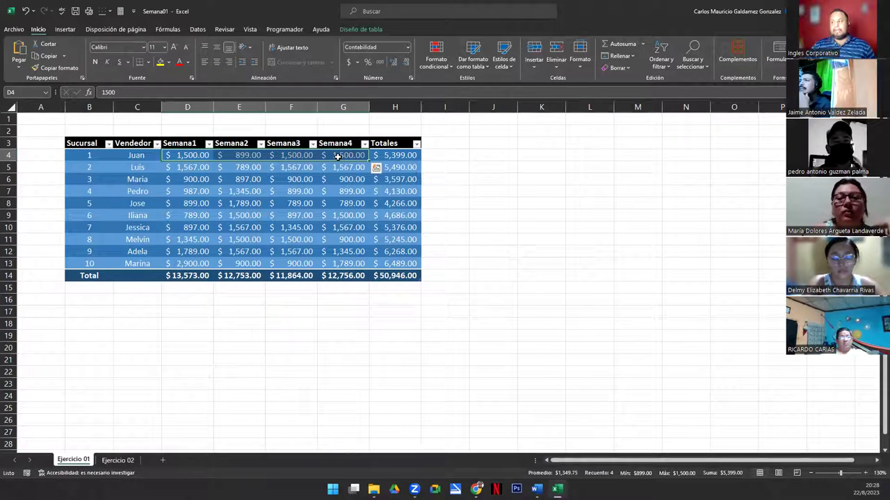
Examine the SUMA formula in cell H4 and its structured reference to the Semana1 to Semana4 columns, leaving the formula unedited
left_click(402, 159)
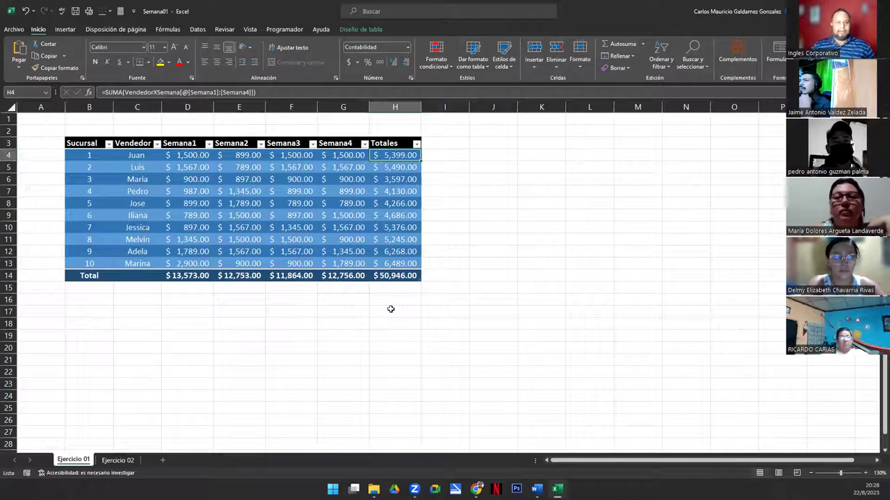
double_click(401, 157)
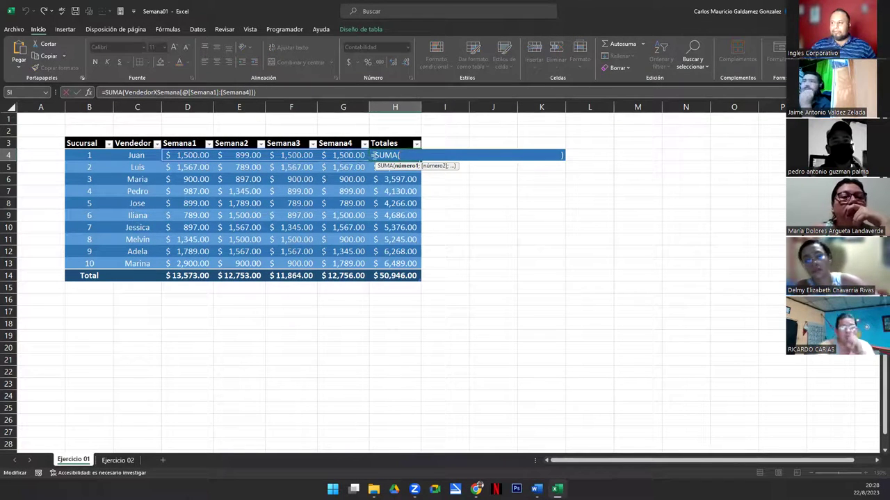
left_click_drag(374, 155, 578, 167)
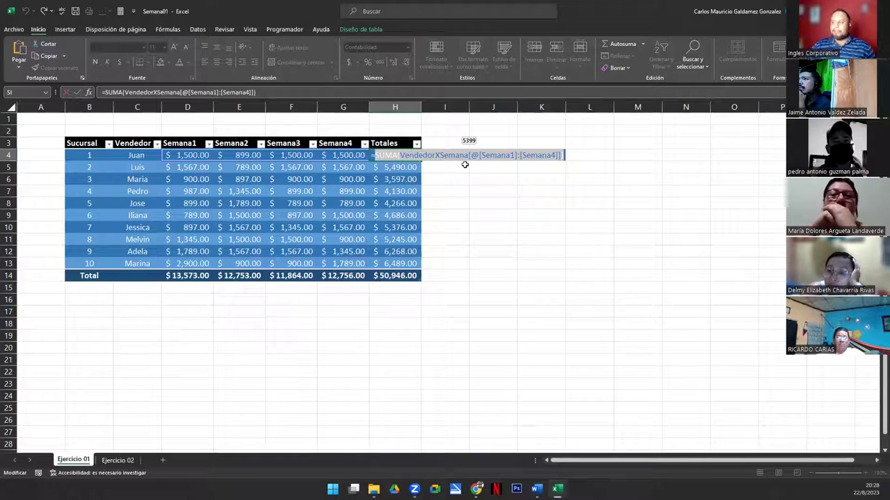
left_click_drag(471, 156, 563, 155)
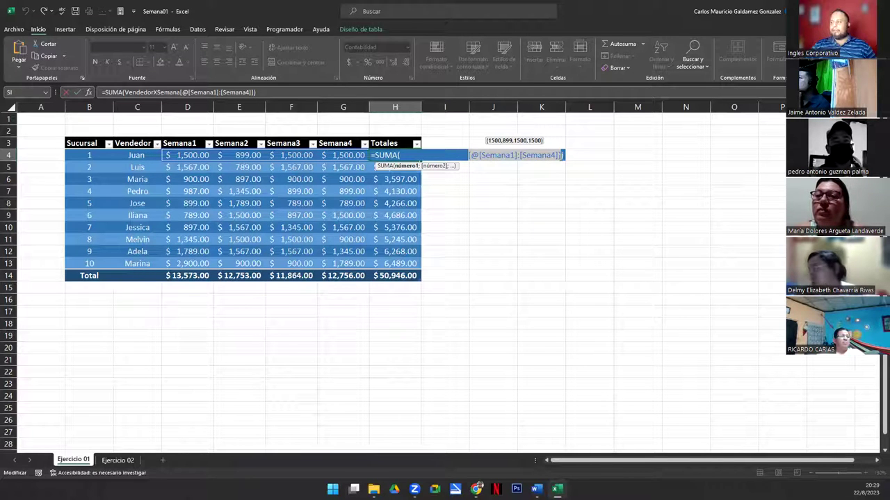
left_click_drag(561, 155, 372, 156)
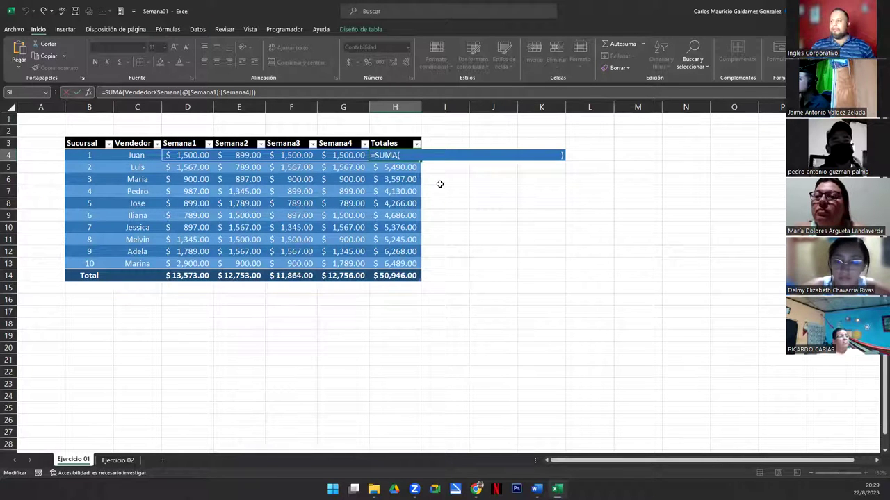
key("Escape")
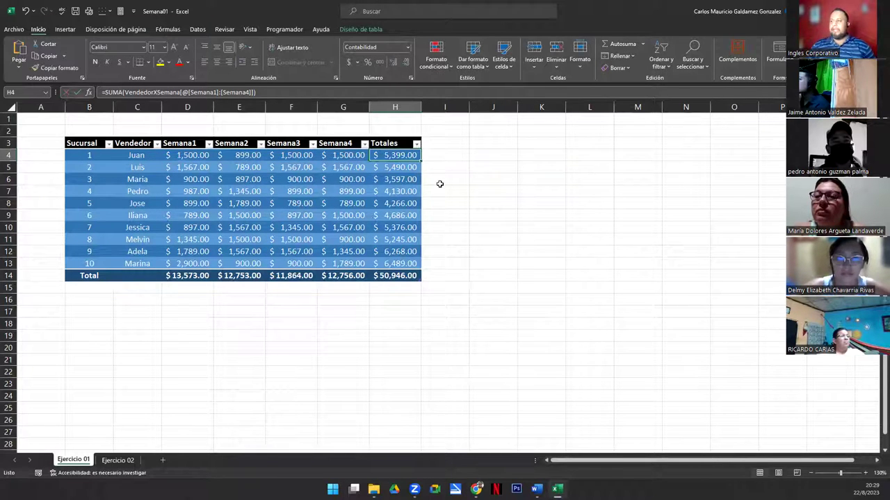
double_click(393, 155)
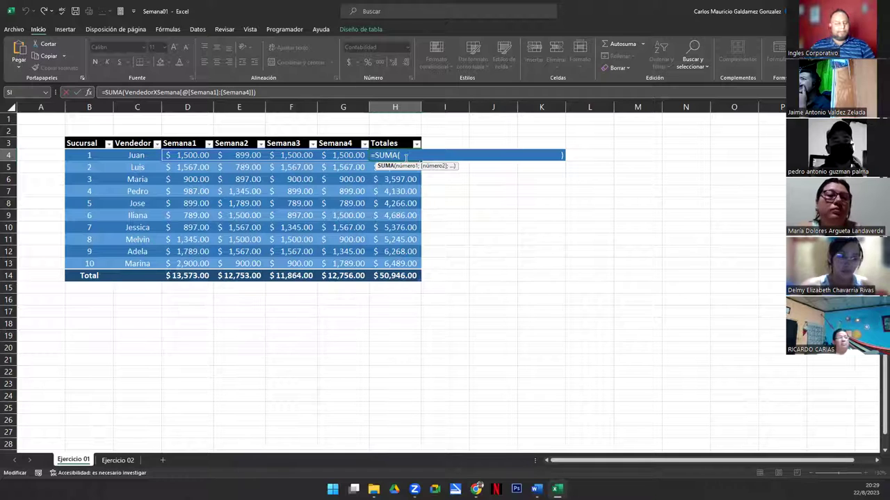
key("Escape")
Inspect the Totales column from H4 to H13, including the formula in its last data row
left_click_drag(397, 155, 403, 266)
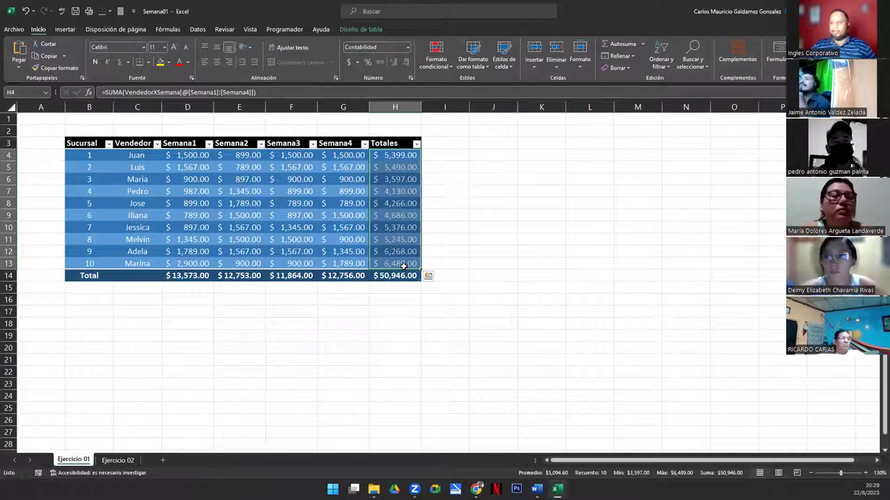
left_click(403, 266)
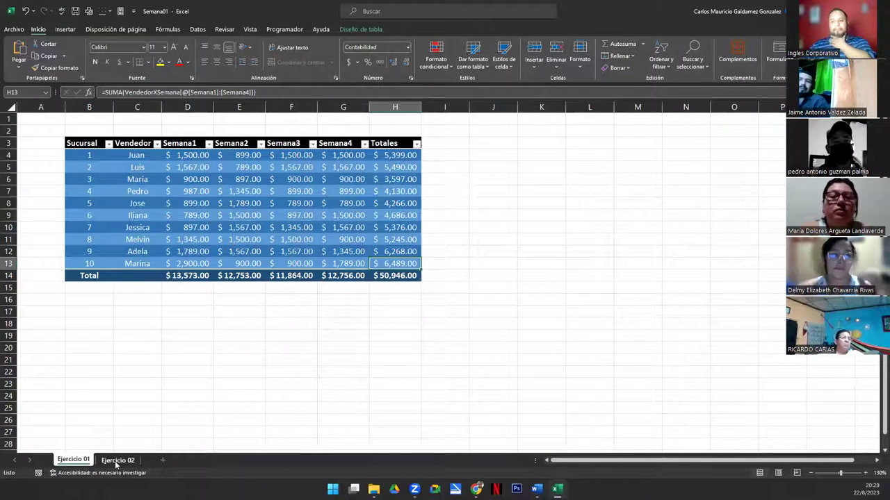
left_click(149, 212)
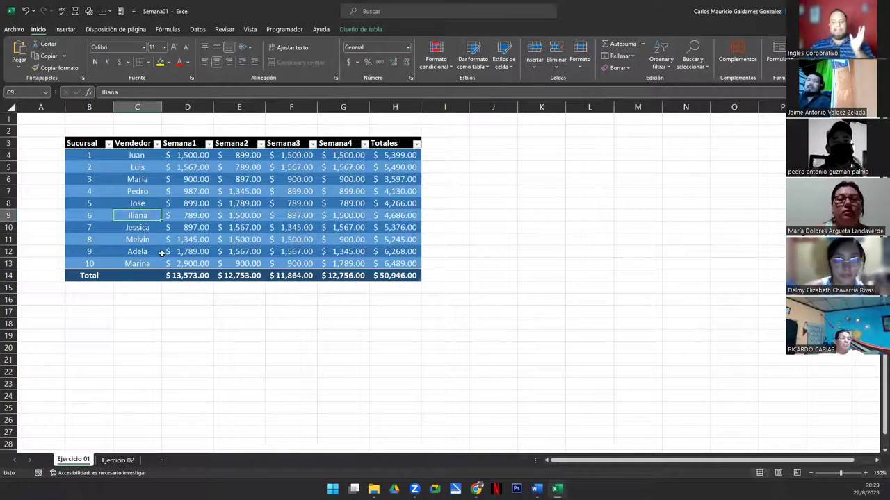
Insert a pivot table at cell B3 of the existing Ejercicio 02 sheet, using the Ejercicio 01 data rows (VendedorXSemana) as the source
left_click(124, 461)
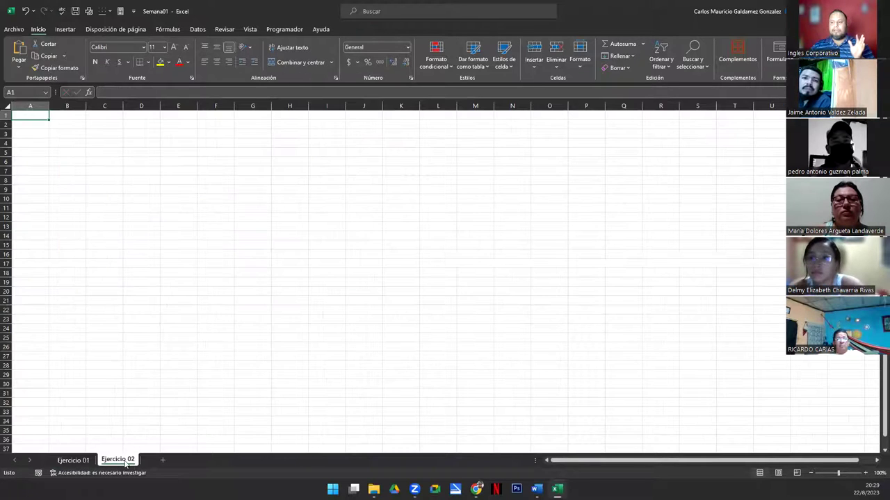
left_click(63, 139)
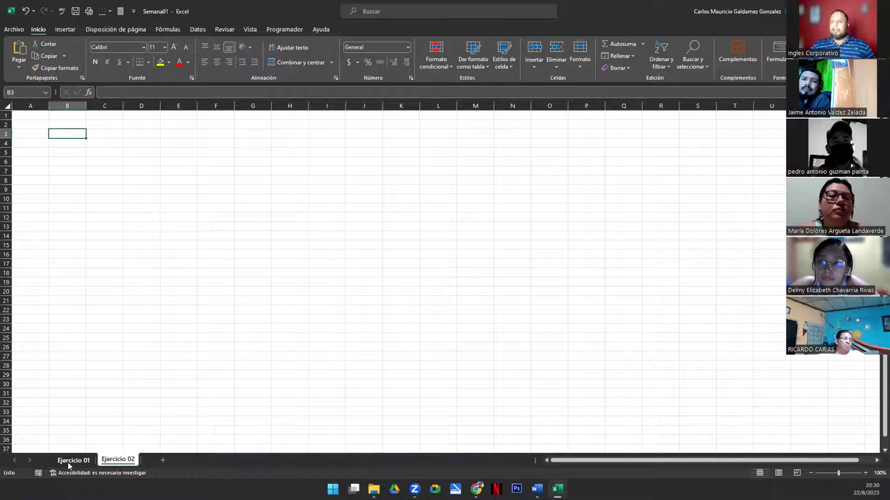
left_click(73, 34)
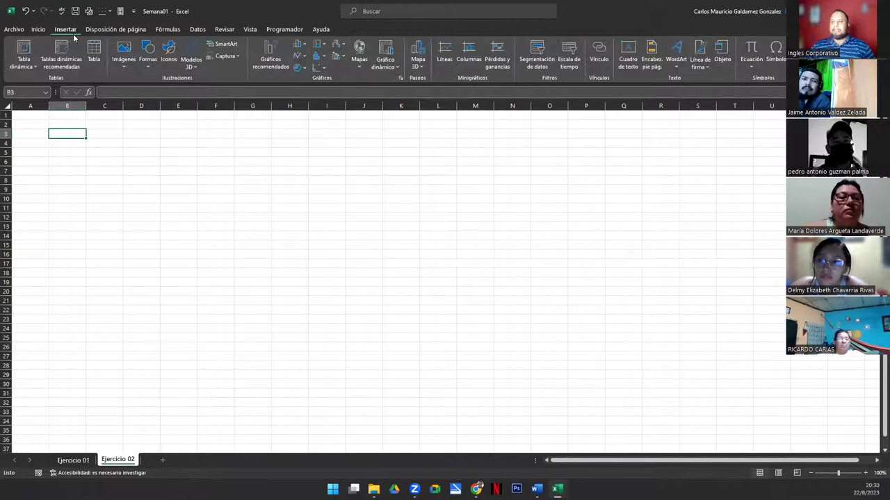
left_click(24, 47)
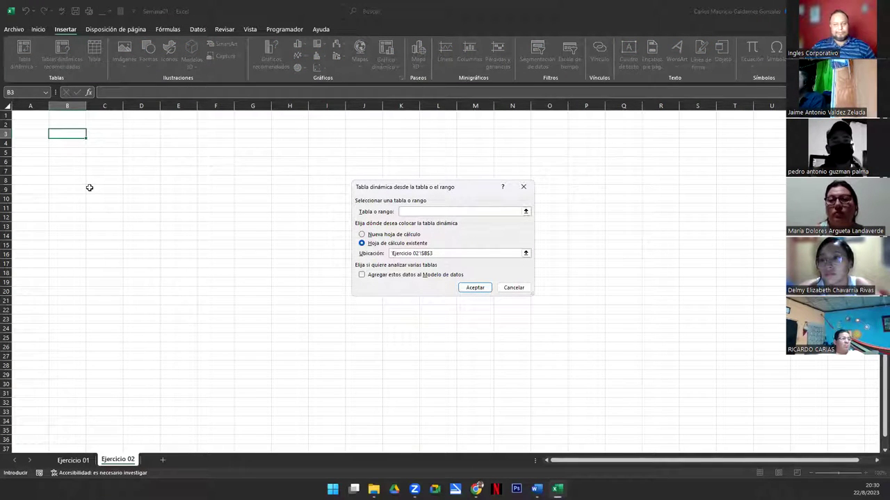
left_click(525, 212)
left_click(75, 460)
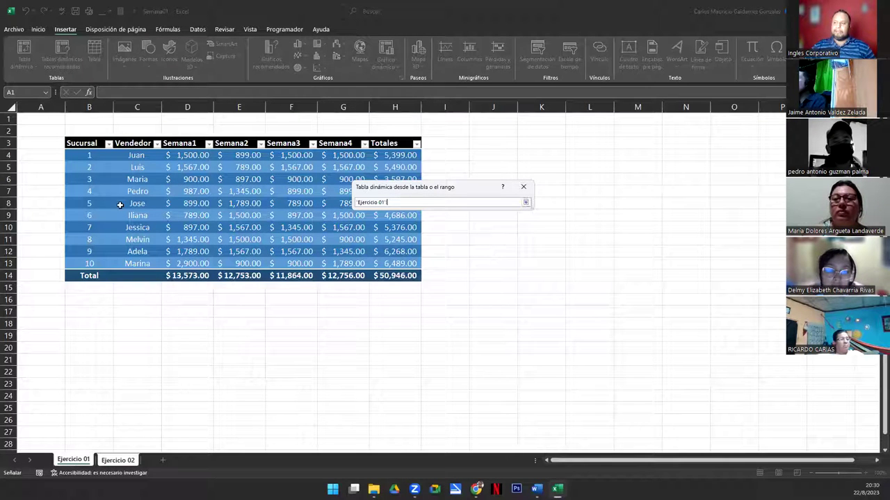
left_click_drag(83, 155, 387, 264)
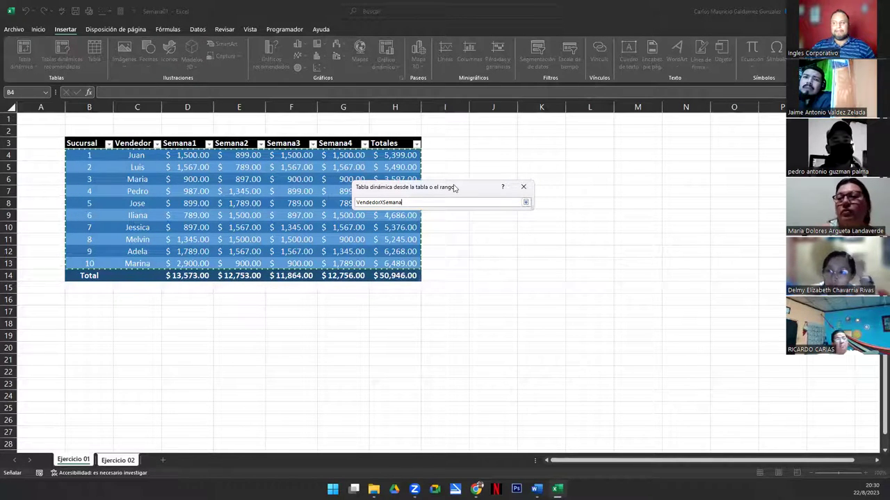
left_click_drag(454, 188, 532, 158)
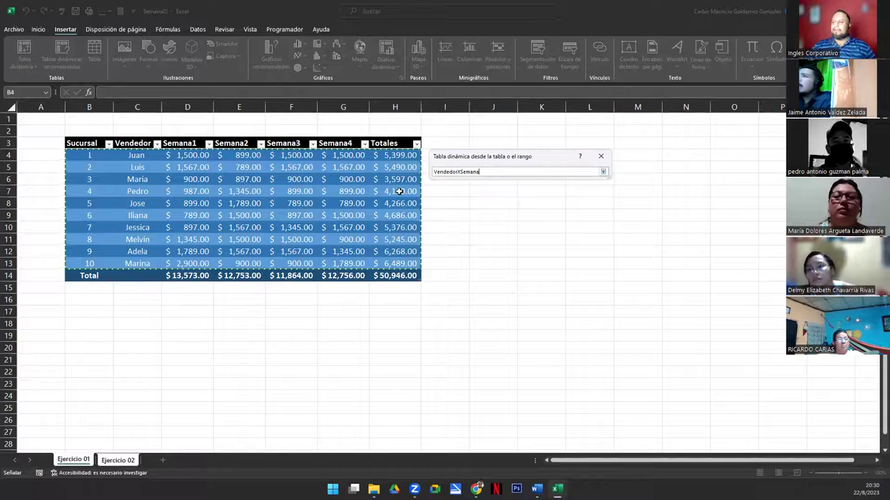
left_click(602, 172)
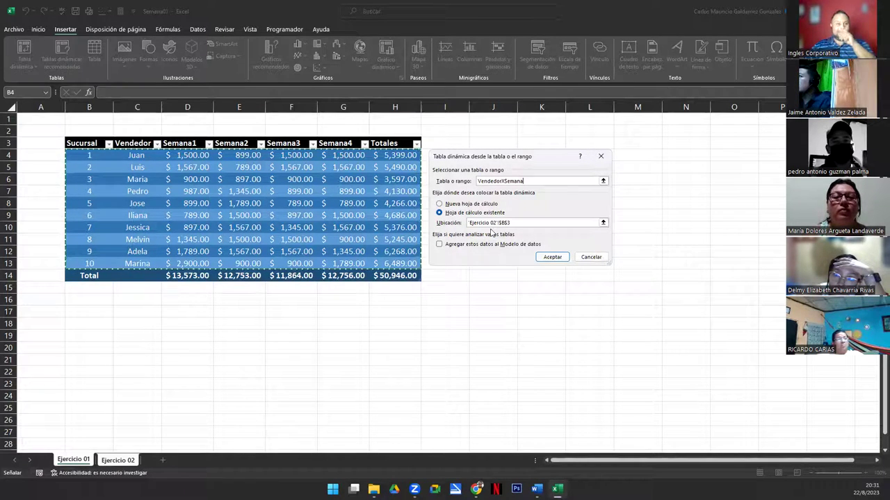
left_click(487, 223)
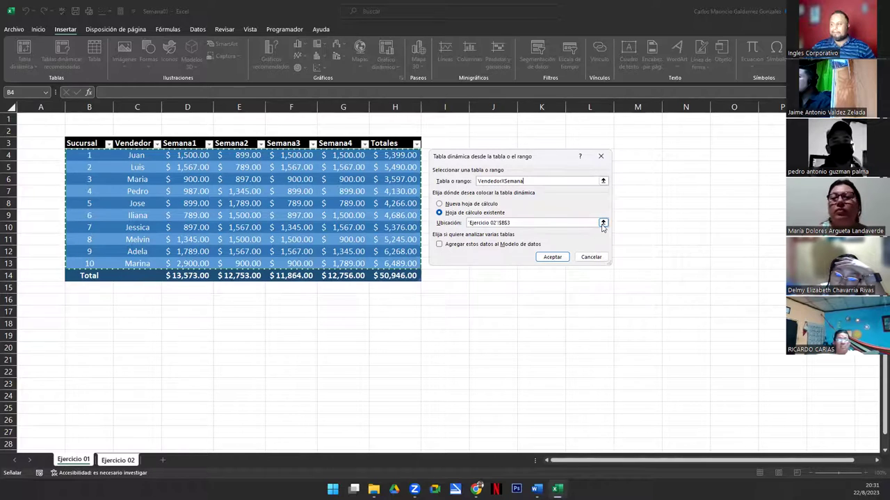
left_click(554, 262)
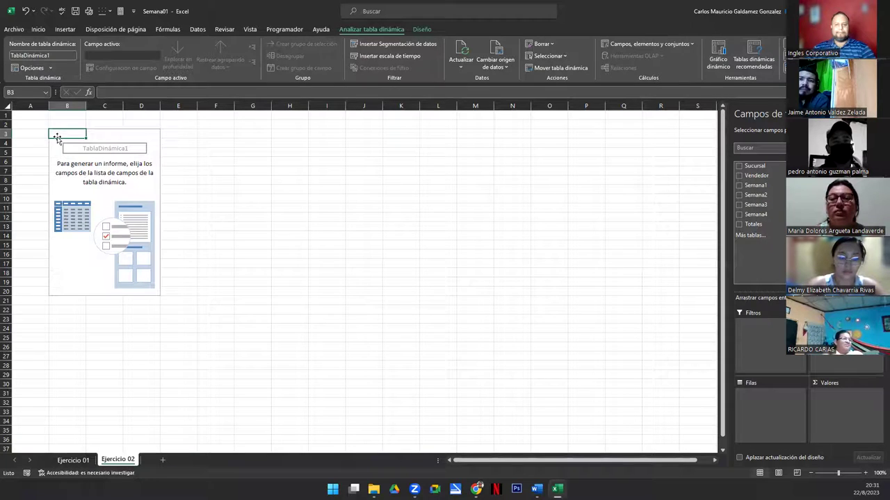
Undo the pivot table insertion and stay on the empty Ejercicio 02 sheet
left_click(125, 162)
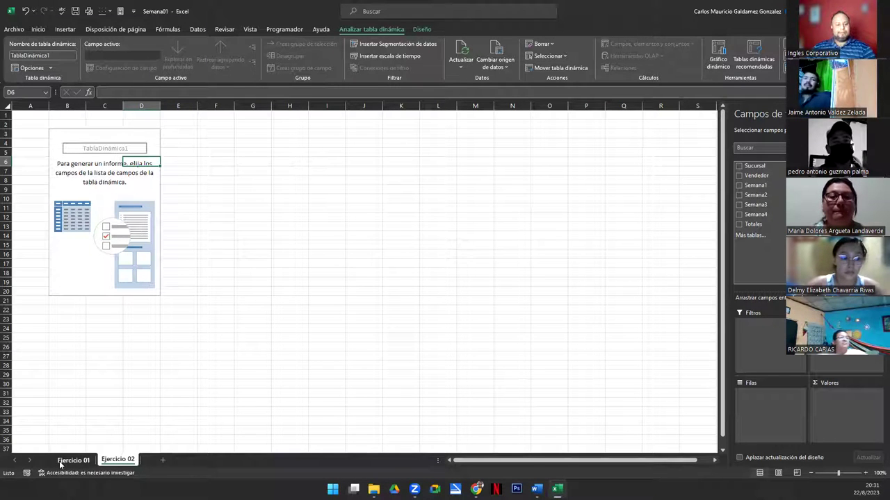
left_click(60, 461)
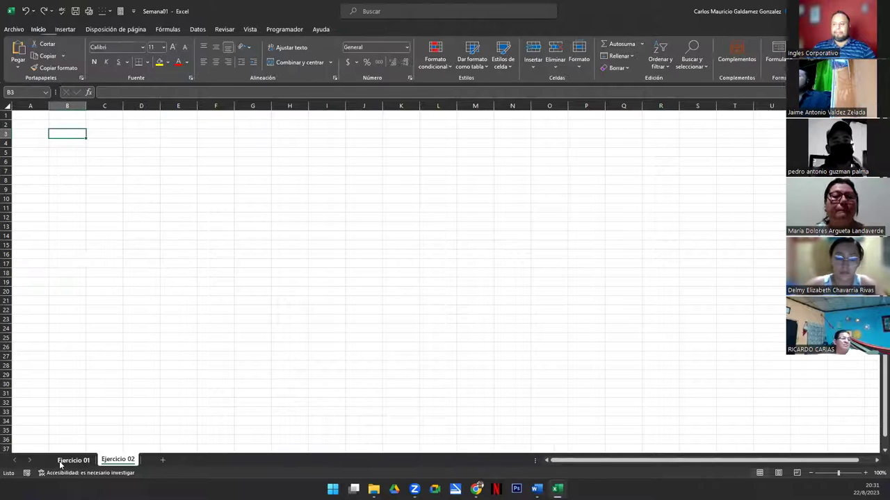
left_click(110, 461)
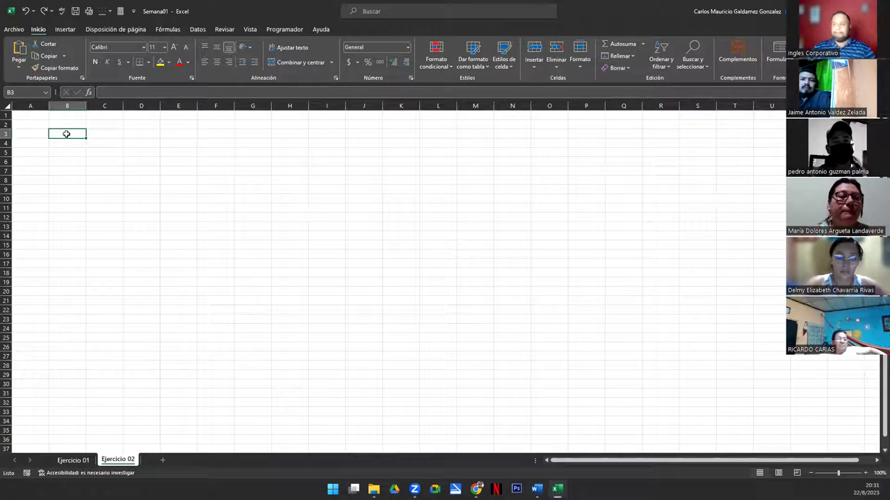
Create a pivot table from the VendedorXSemana table on Ejercicio 01, placed on the existing Ejercicio 02 sheet at cell B3
left_click(66, 29)
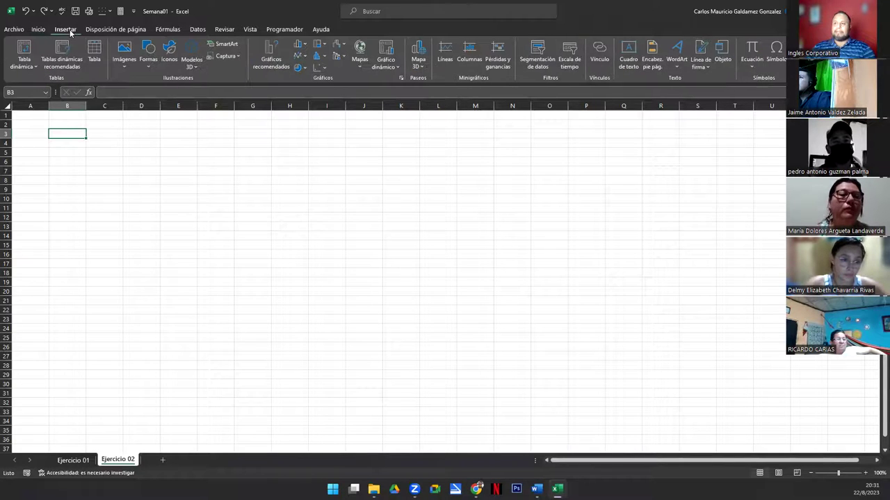
left_click(28, 54)
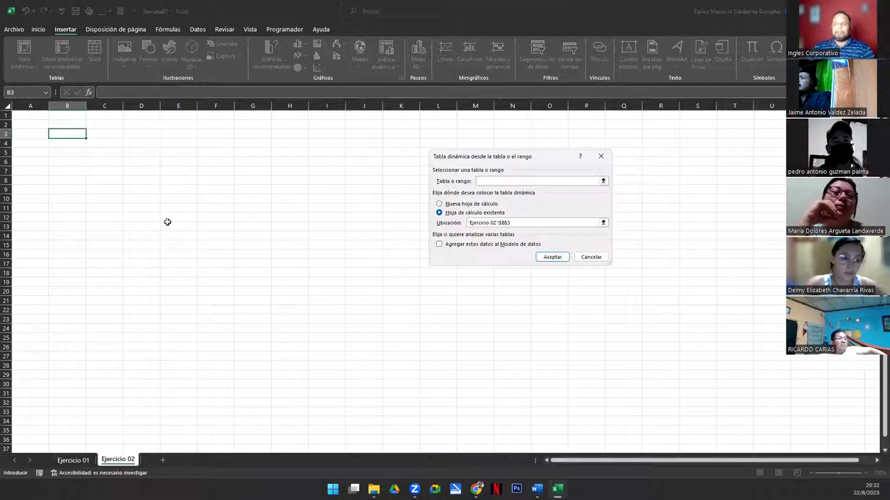
left_click(602, 181)
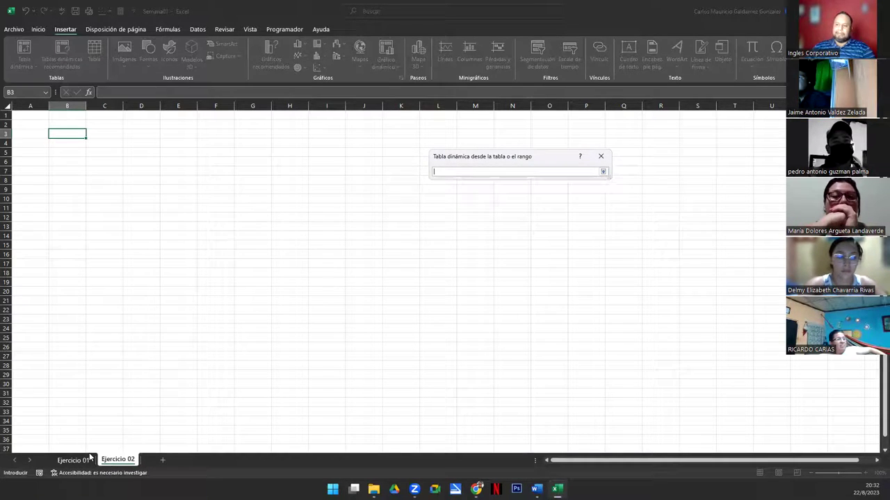
left_click(70, 464)
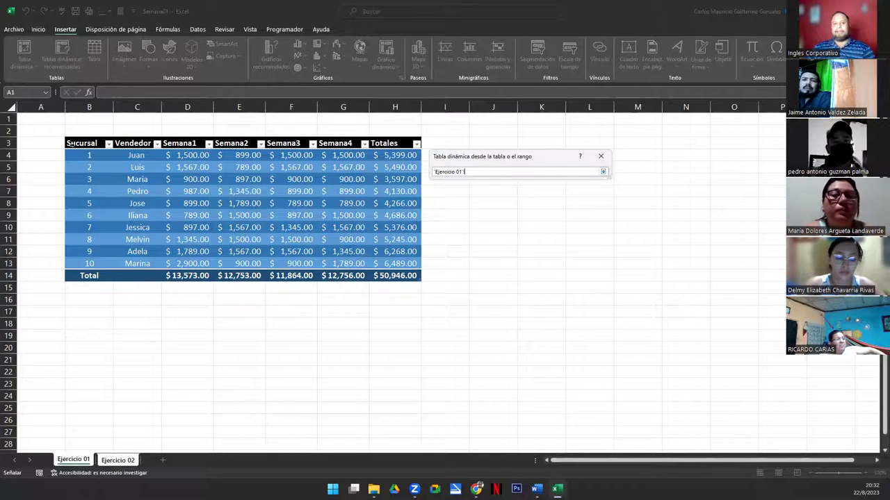
left_click_drag(89, 155, 415, 268)
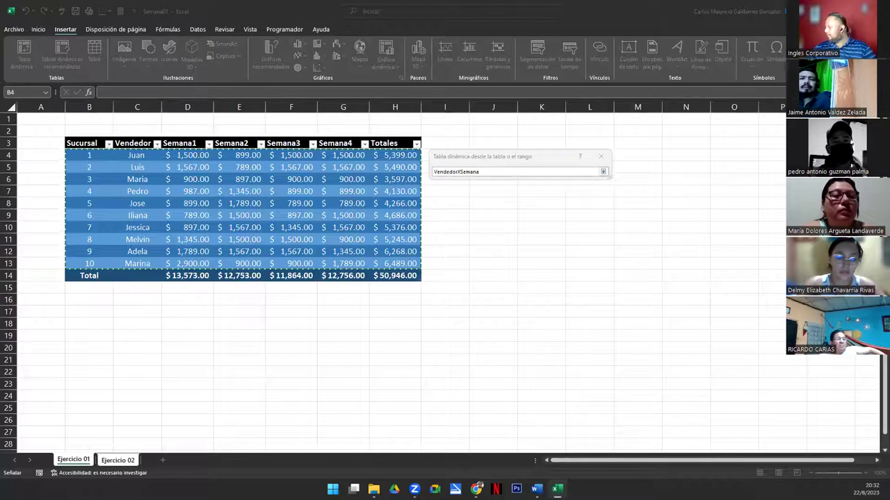
left_click(603, 173)
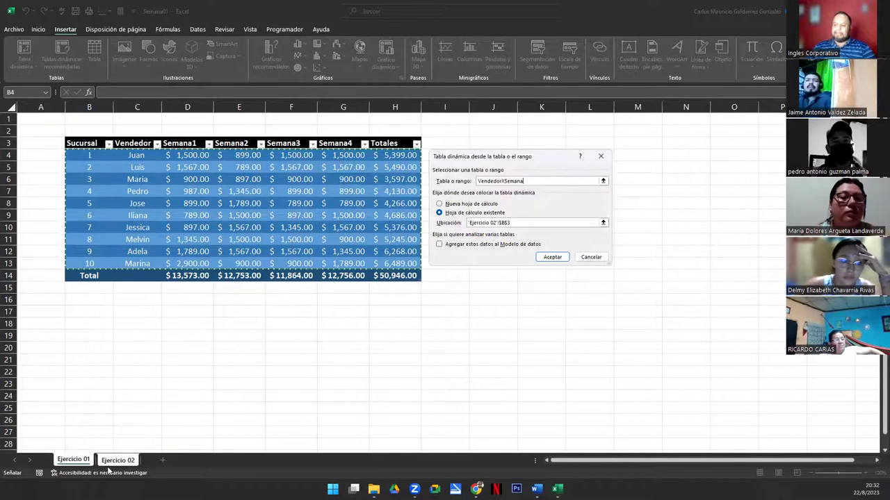
left_click(506, 223)
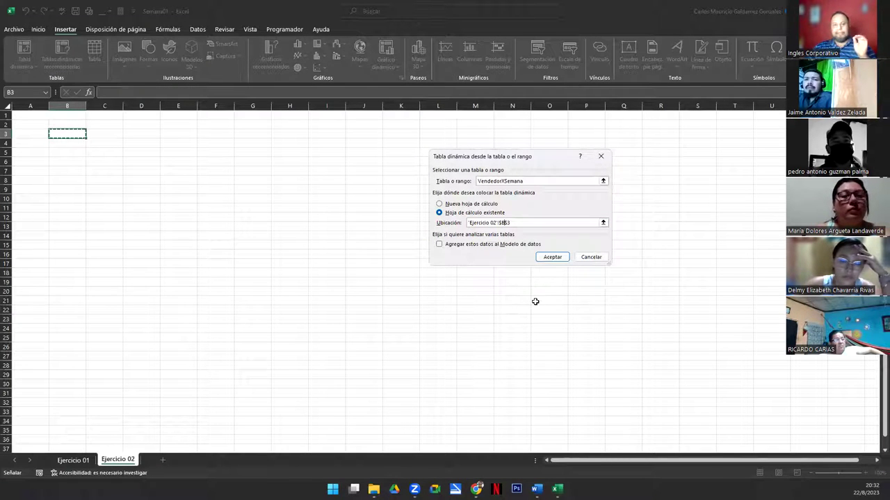
left_click(559, 260)
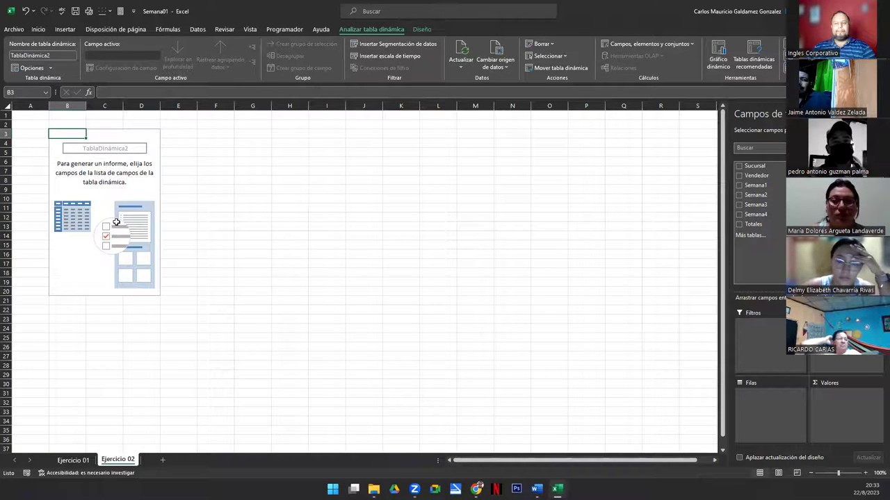
Compare the source table's data rows and column headers on Ejercicio 01 with the pivot table's field list on Ejercicio 02
left_click(72, 460)
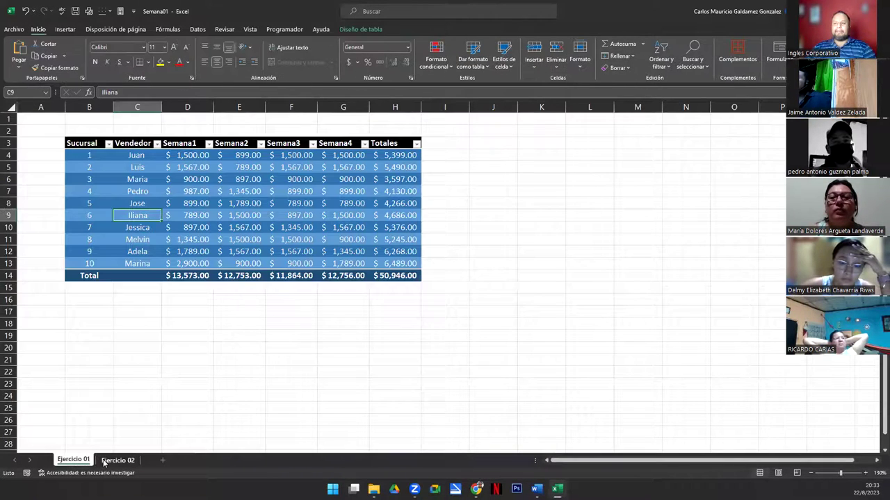
left_click(104, 461)
left_click(72, 460)
left_click_drag(91, 157, 397, 260)
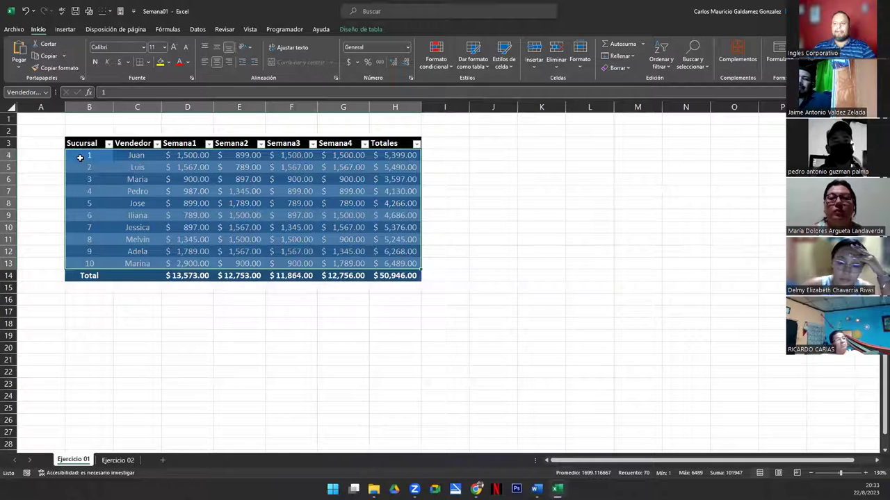
left_click(116, 461)
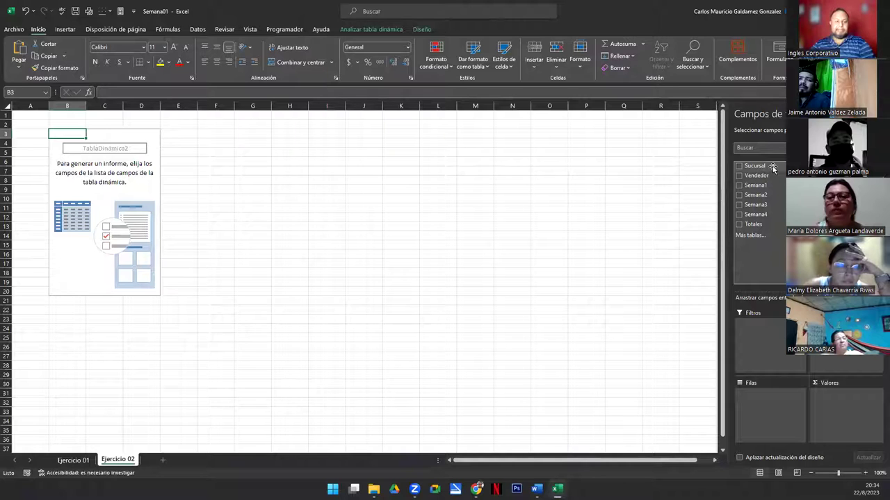
left_click(73, 460)
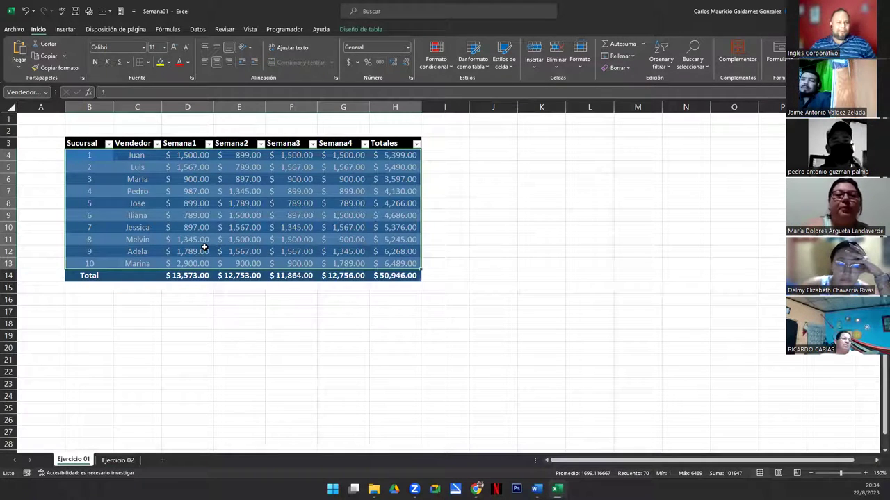
Lay out the Ejercicio 02 pivot table with Vendedor as the row field and Sucursal as the column field
left_click(115, 462)
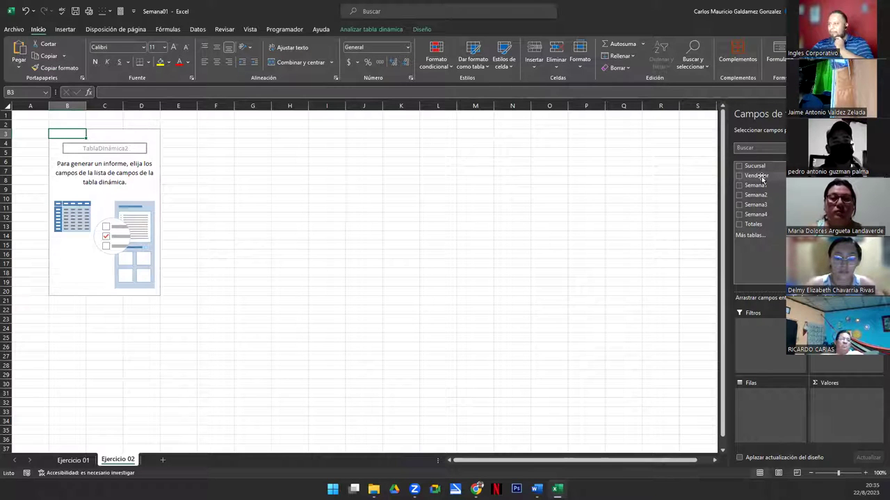
left_click_drag(761, 178, 766, 403)
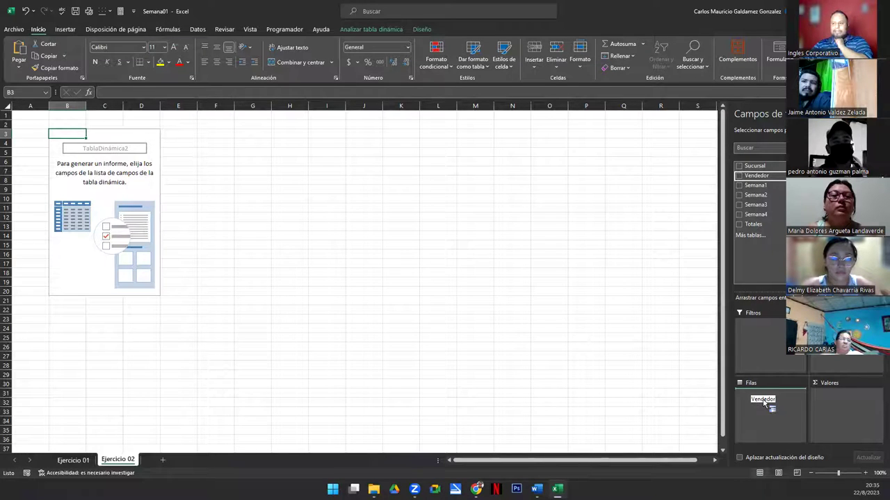
left_click_drag(765, 403, 763, 403)
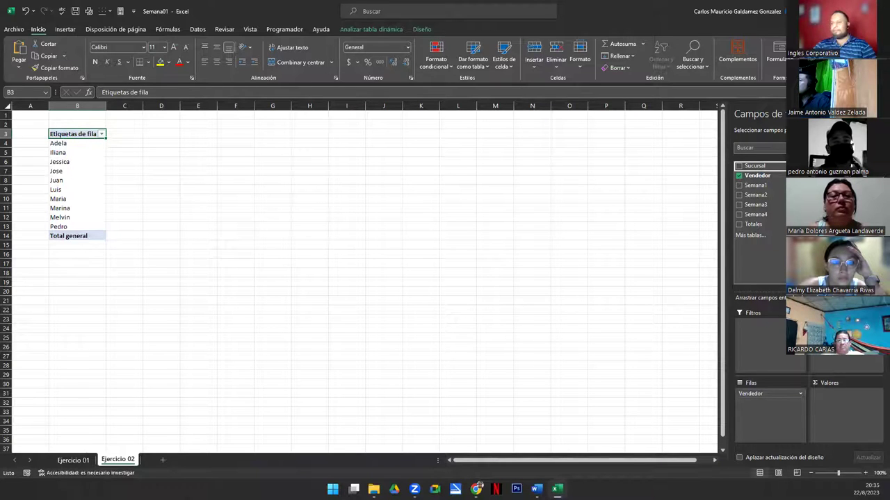
left_click(738, 166)
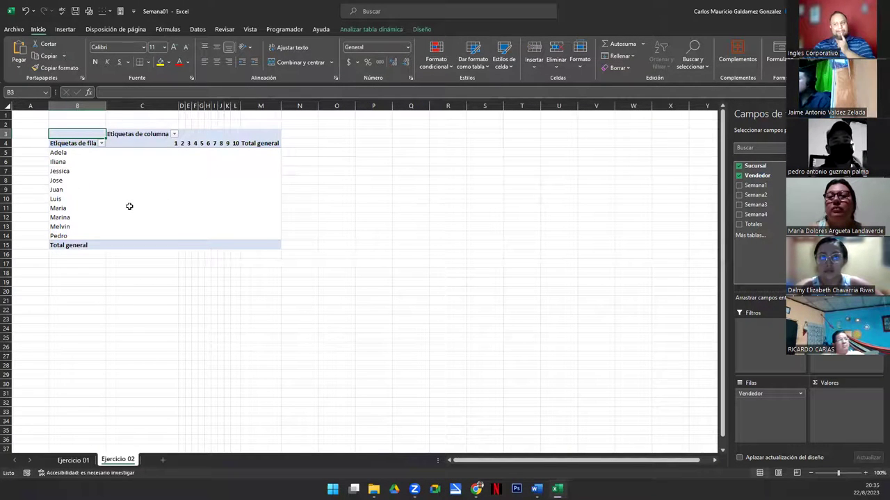
scroll(167, 205, "up", 3)
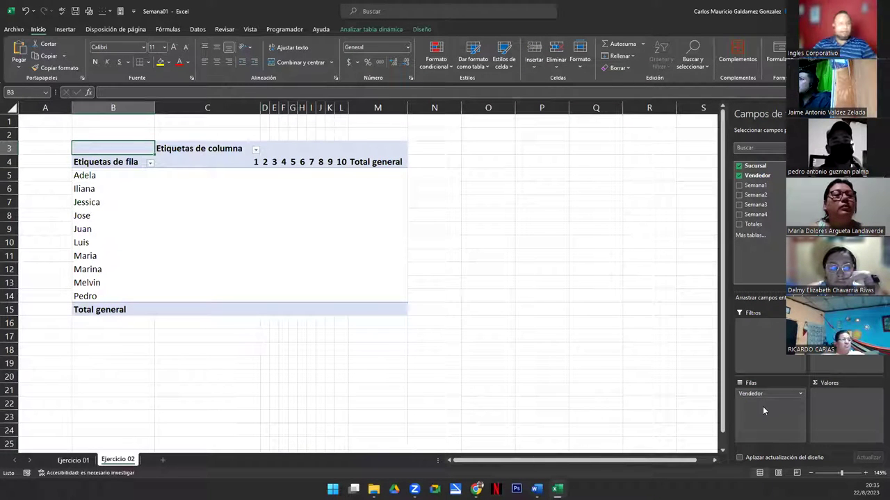
Try the pivot table with Sucursal in rows and Vendedor in columns, and swap the two fields back
left_click_drag(834, 325, 772, 421)
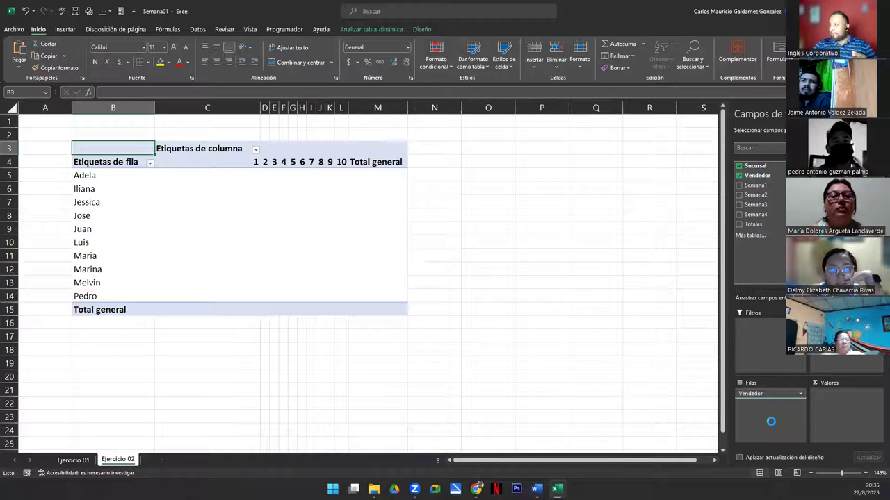
left_click_drag(745, 394, 830, 347)
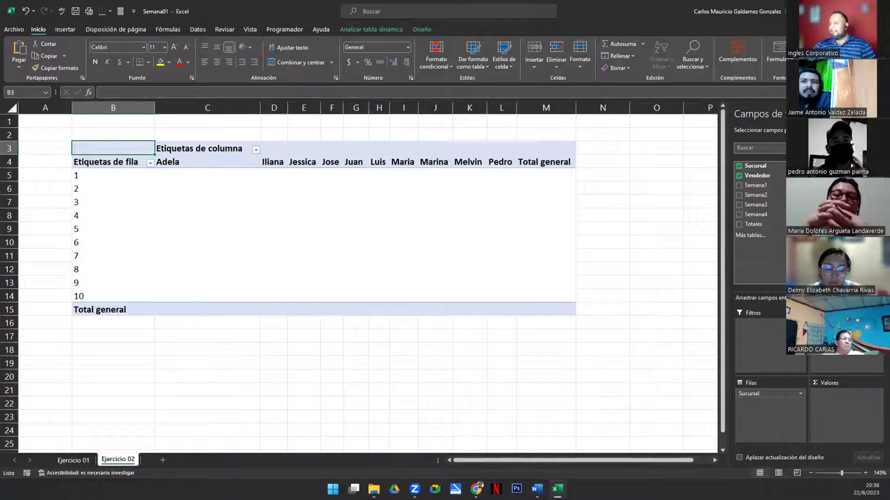
left_click_drag(783, 436, 814, 358)
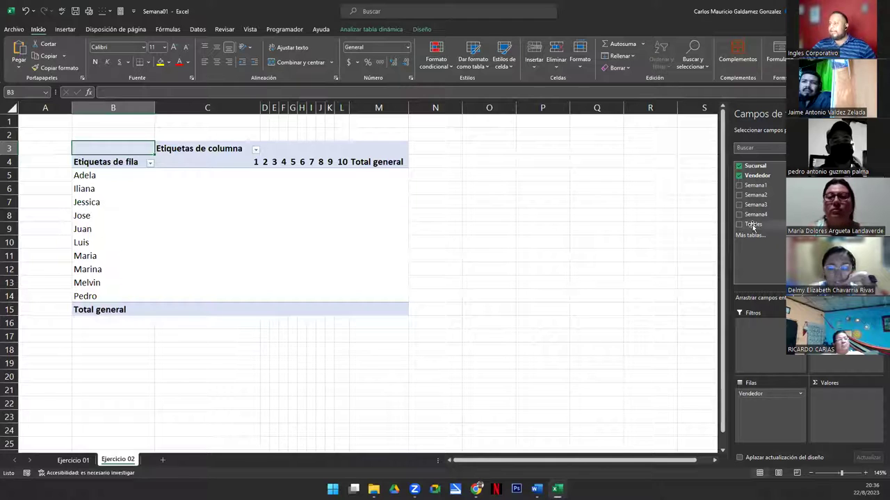
Add Totales to the pivot table's values and apply the Contabilidad number format to its amounts and totals in C5:M15
left_click_drag(759, 226, 828, 410)
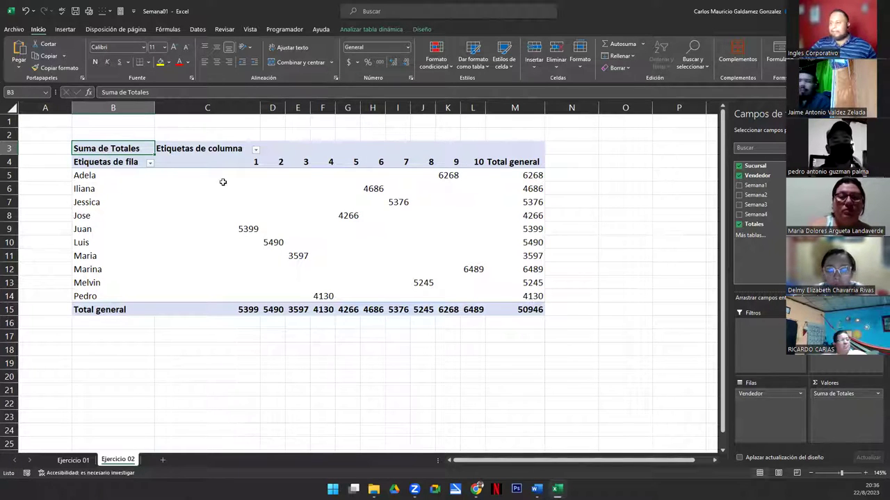
left_click(198, 177)
left_click_drag(235, 191, 508, 306)
left_click(349, 62)
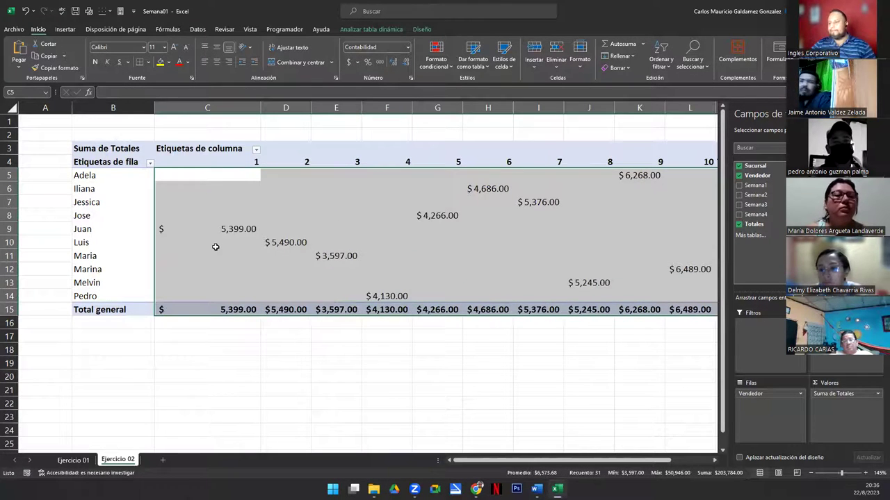
Delete the empty column A in front of the pivot table on Ejercicio 02
scroll(214, 247, "down", 1, "ctrl")
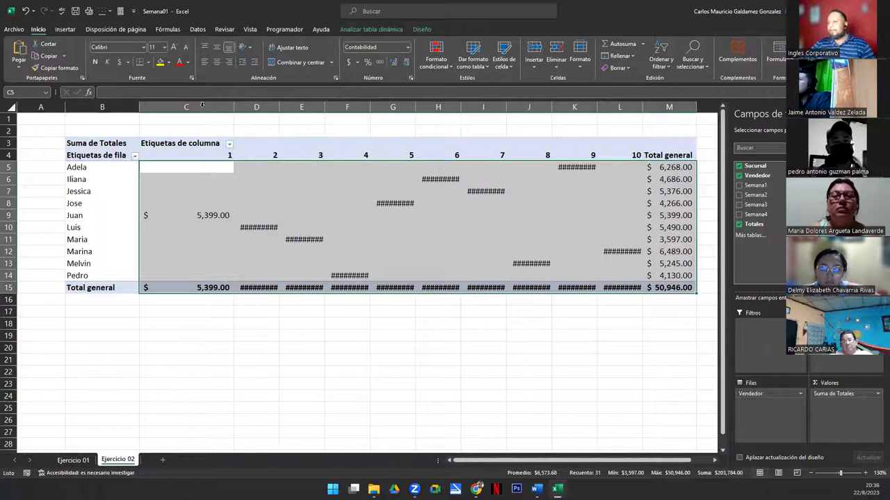
right_click(51, 105)
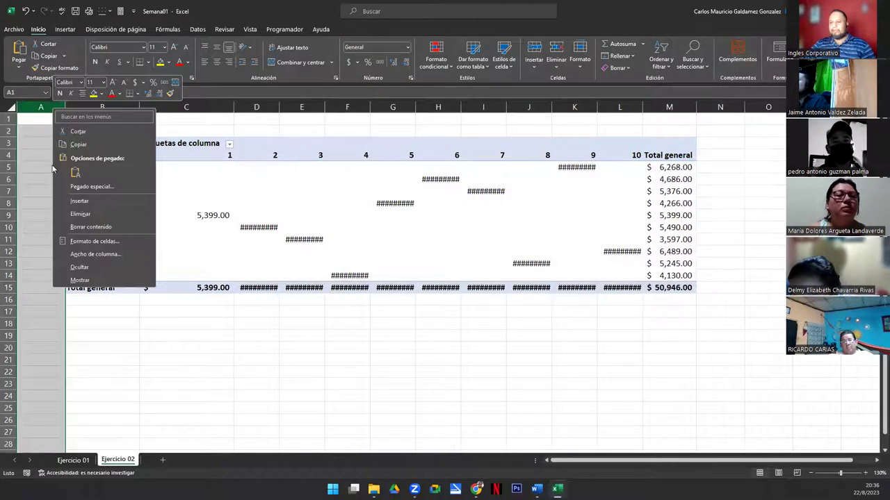
left_click(81, 213)
left_click(108, 229)
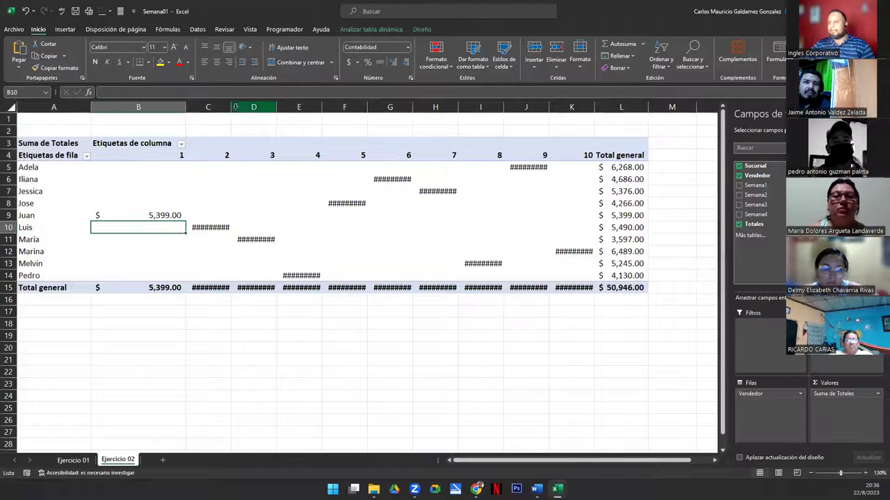
AutoFit the widths of columns C through K so the pivot table's currency amounts fit
double_click(233, 106)
double_click(278, 107)
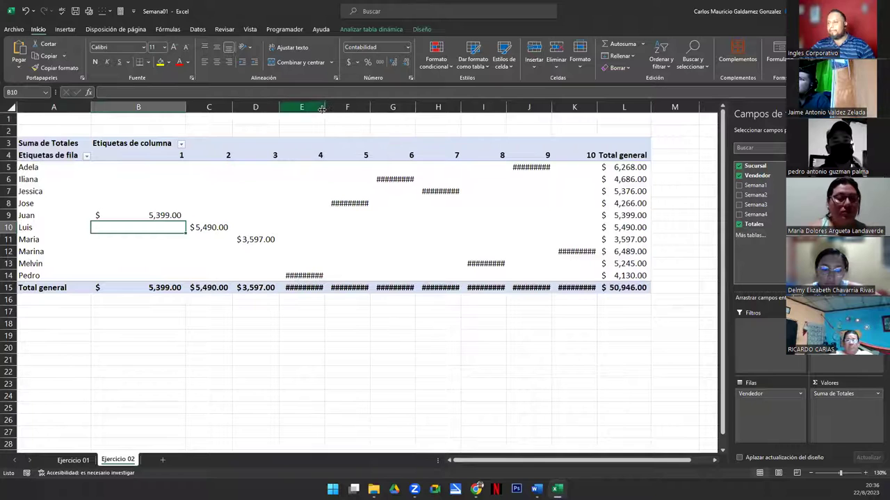
double_click(324, 106)
double_click(372, 106)
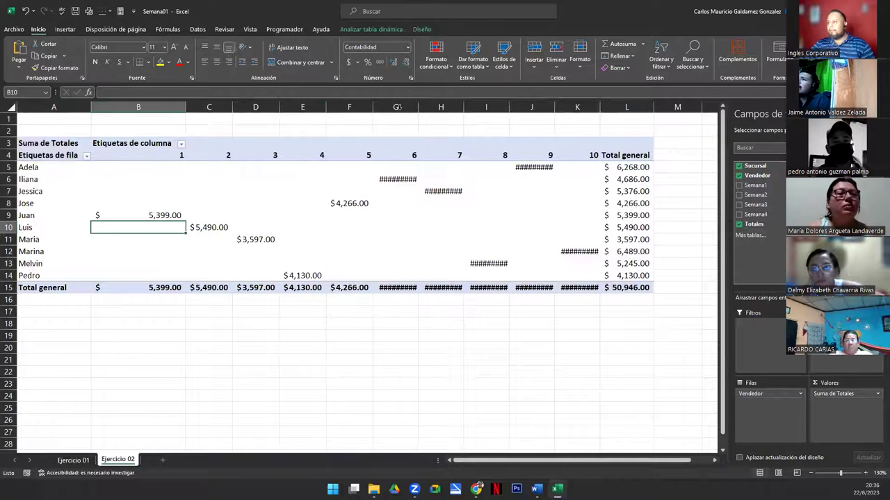
double_click(418, 106)
double_click(465, 106)
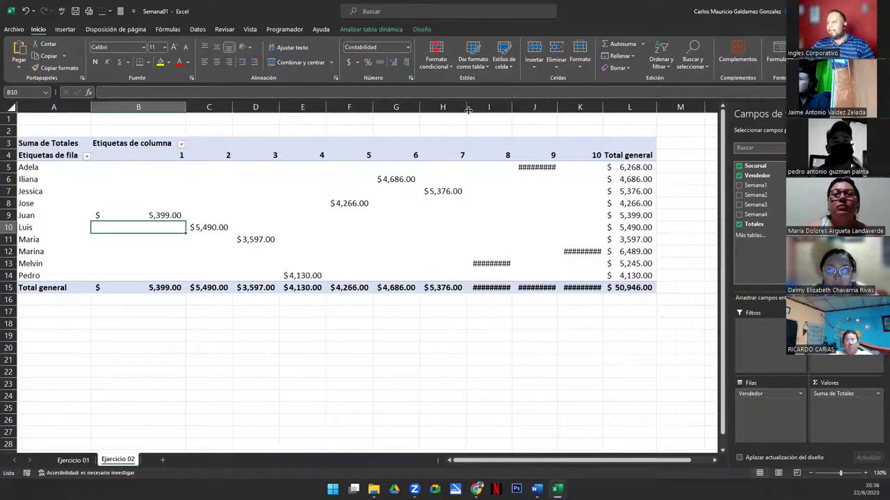
double_click(513, 108)
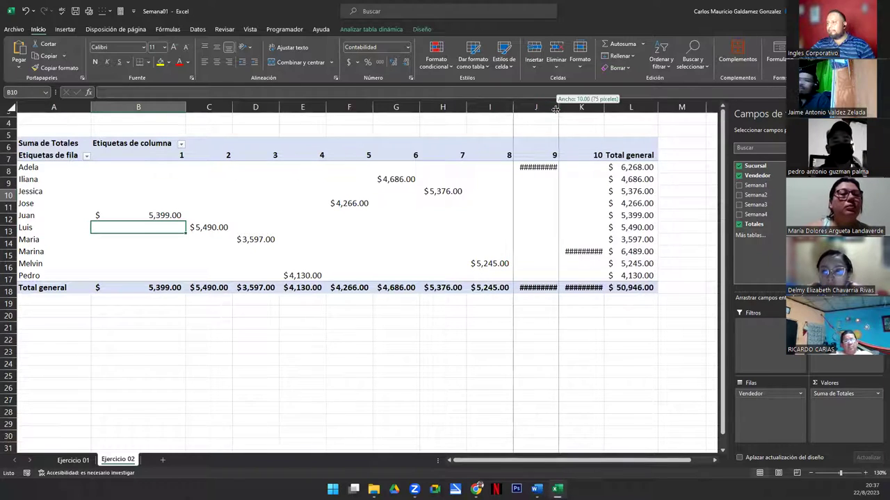
double_click(558, 108)
double_click(602, 107)
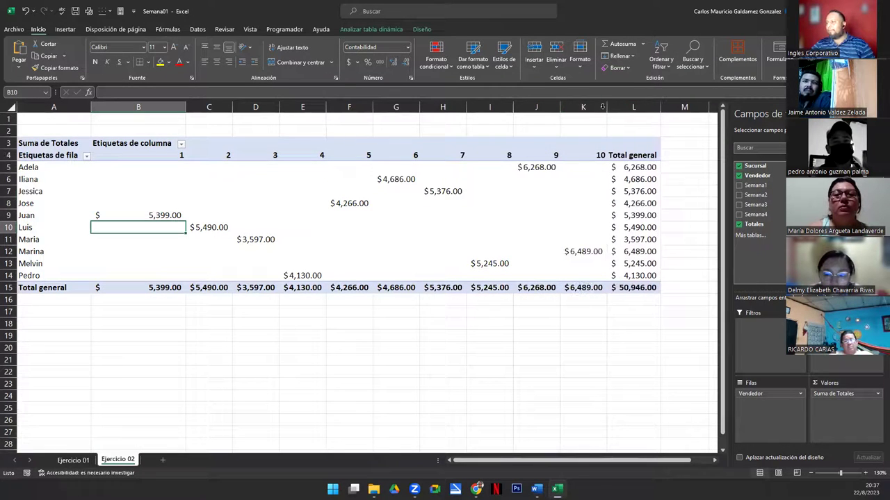
left_click(353, 328)
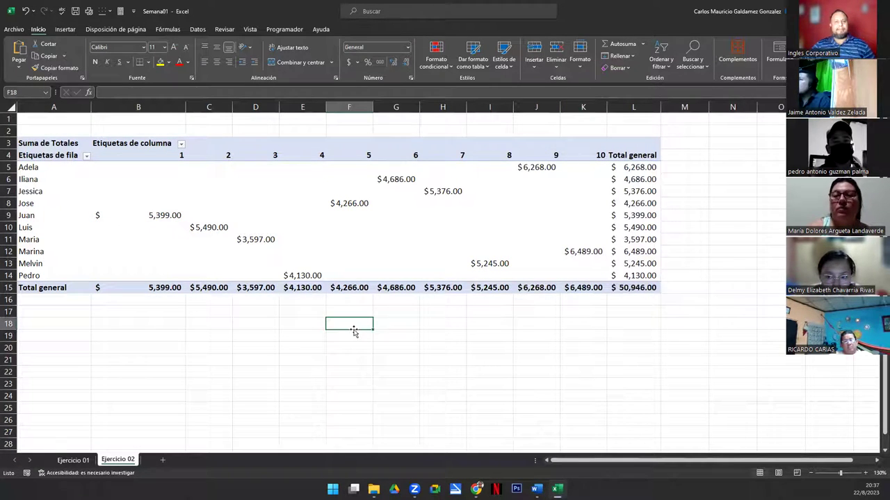
Review the first vendor's record in the Ejercicio 01 source table, from the Semana1 to Semana4 amounts to its Totales cell
left_click(222, 252)
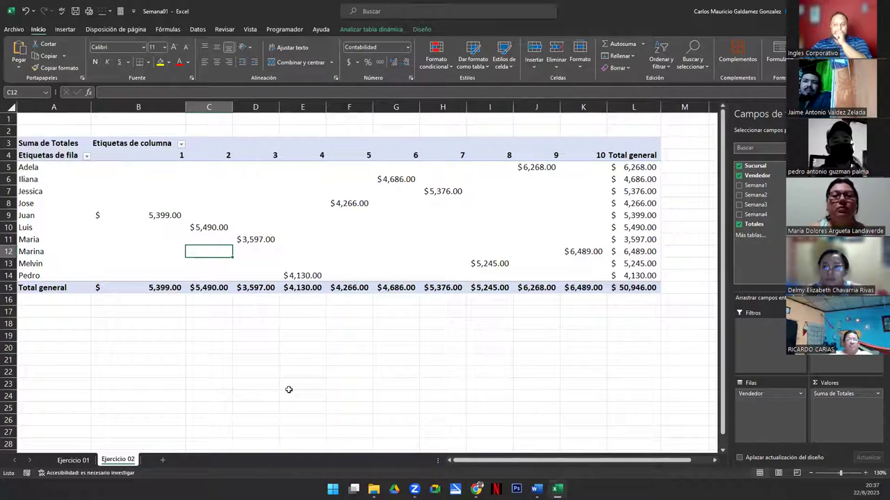
left_click(73, 460)
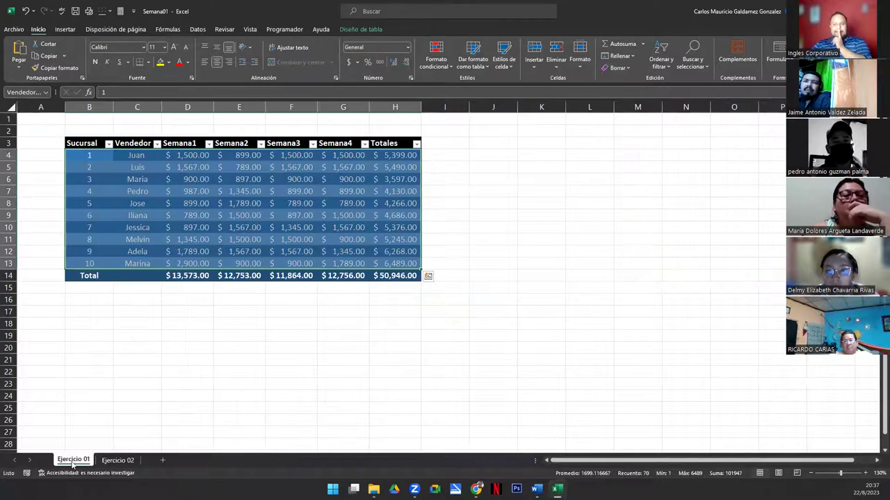
left_click(205, 193)
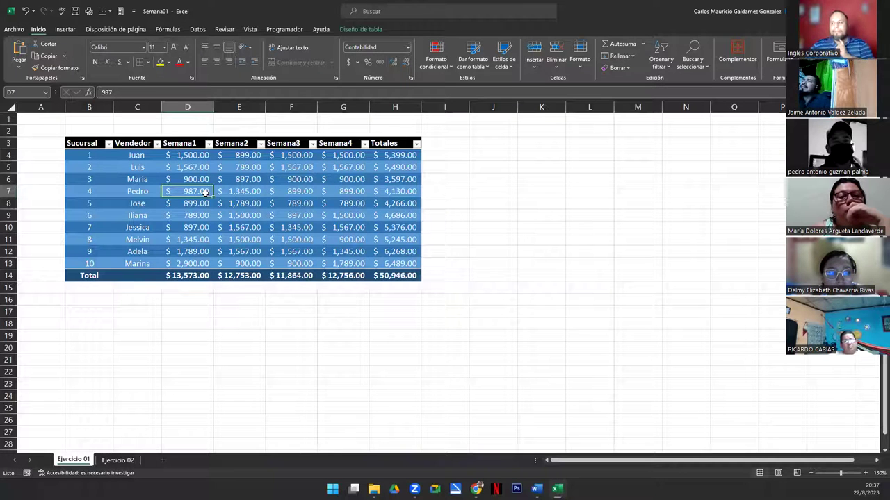
left_click(120, 460)
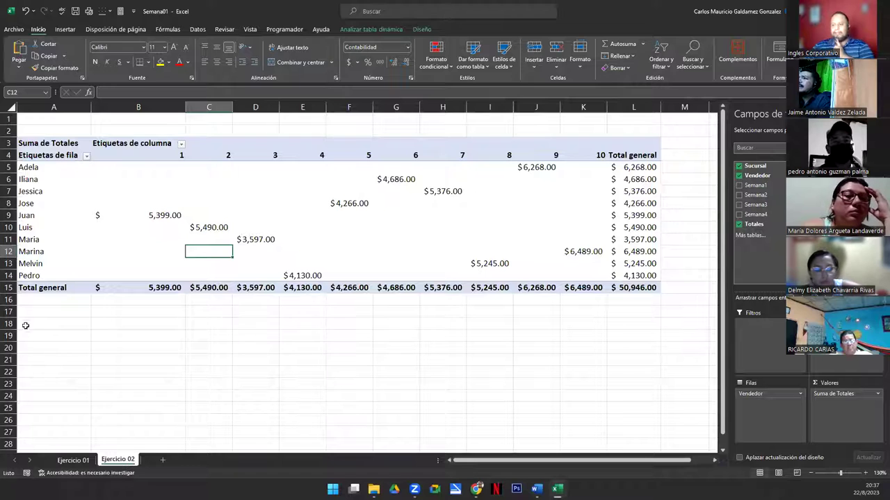
left_click(73, 460)
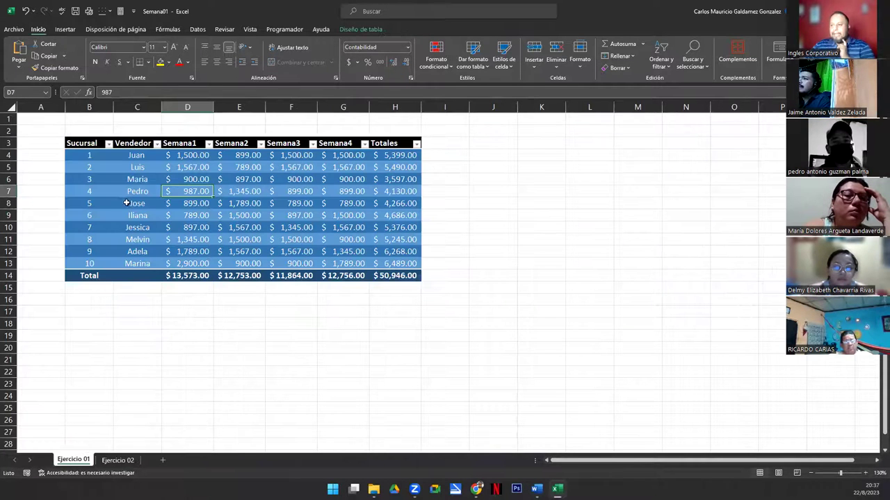
left_click(138, 157)
left_click(9, 155)
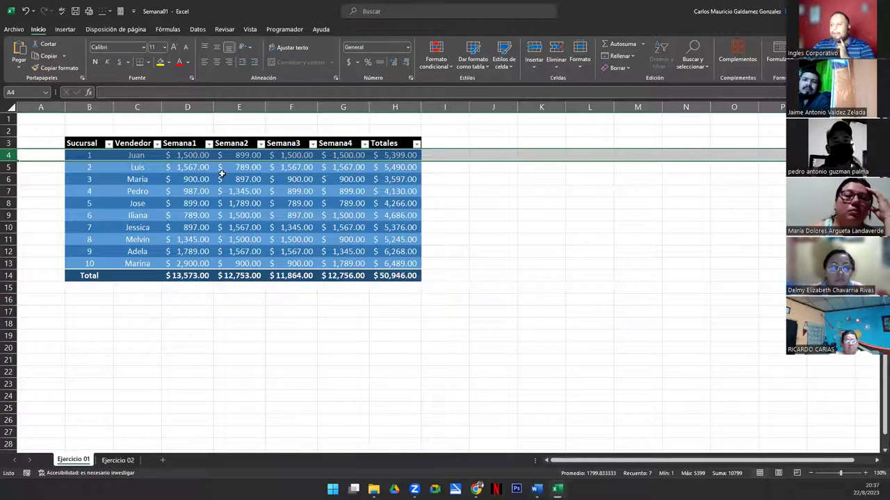
left_click_drag(184, 156, 351, 156)
left_click(393, 155)
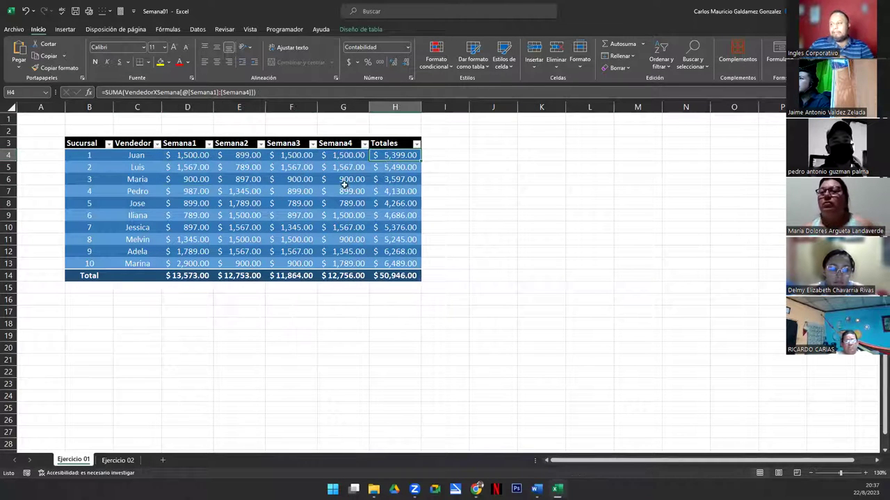
Examine the Sucursal 1 vendor's row and the columns for Sucursal 1 to 4 in the Ejercicio 02 pivot table
left_click(118, 460)
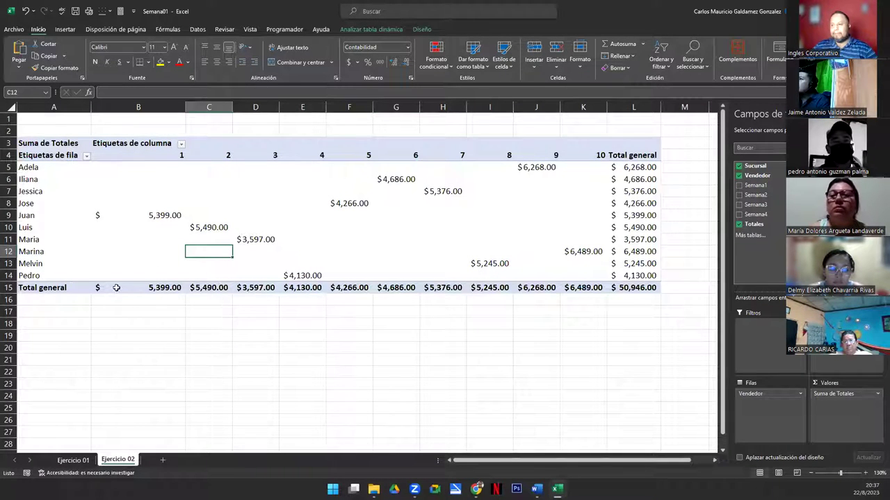
left_click(29, 216)
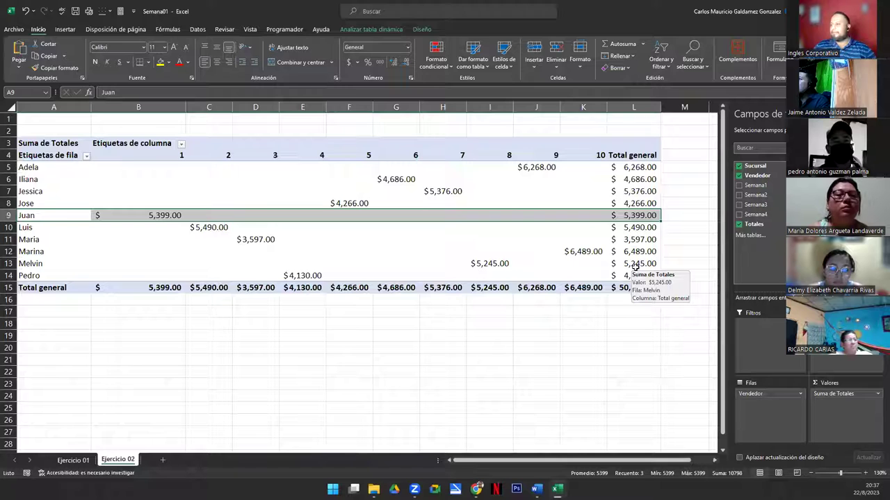
left_click(166, 156)
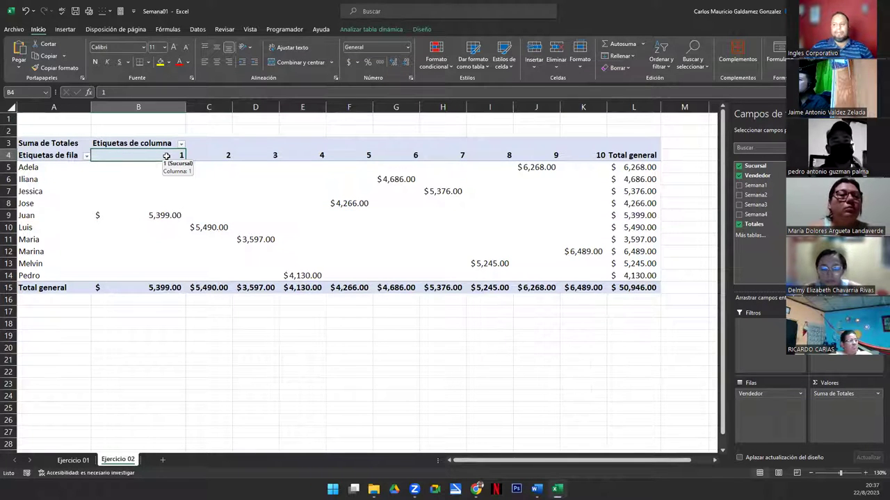
left_click_drag(149, 285, 209, 291)
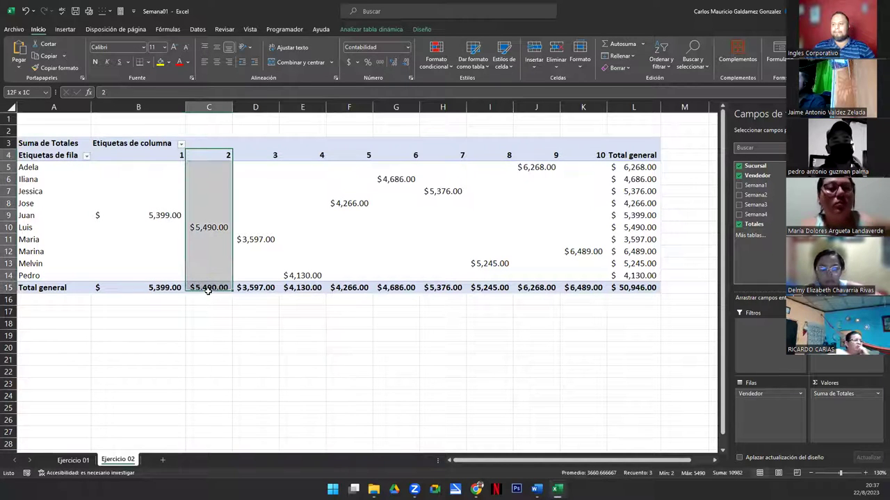
left_click(257, 155)
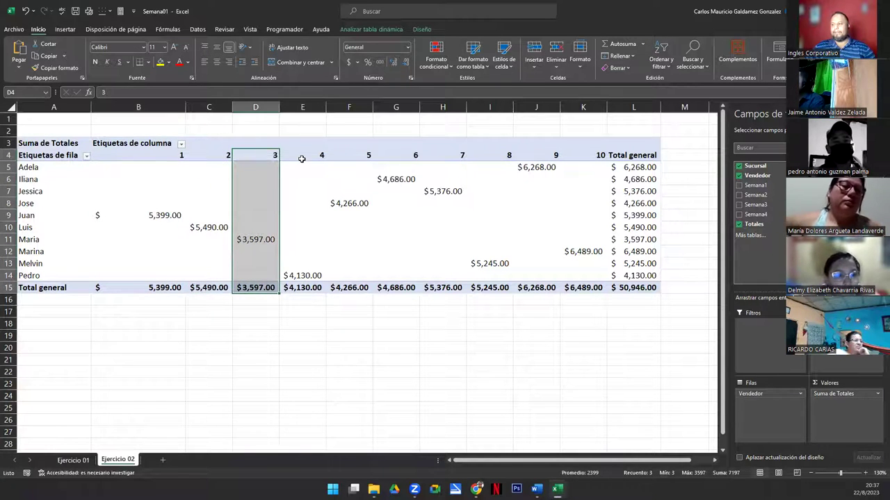
left_click(302, 159)
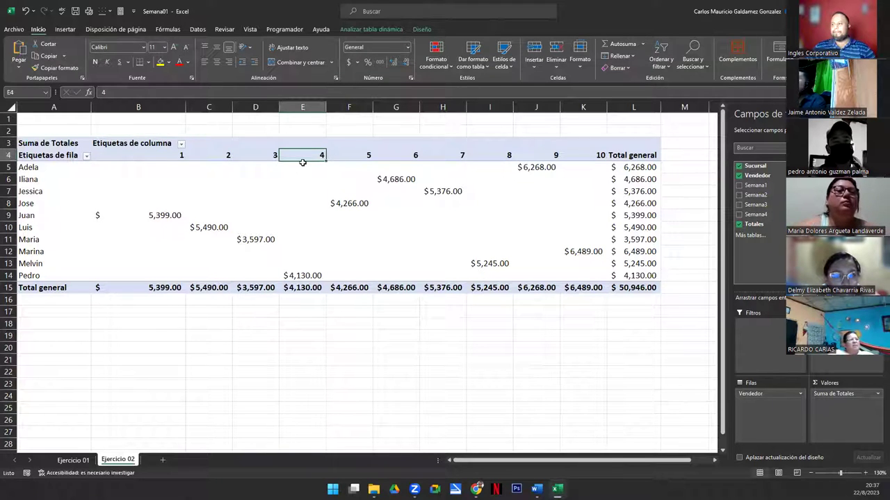
left_click(302, 147)
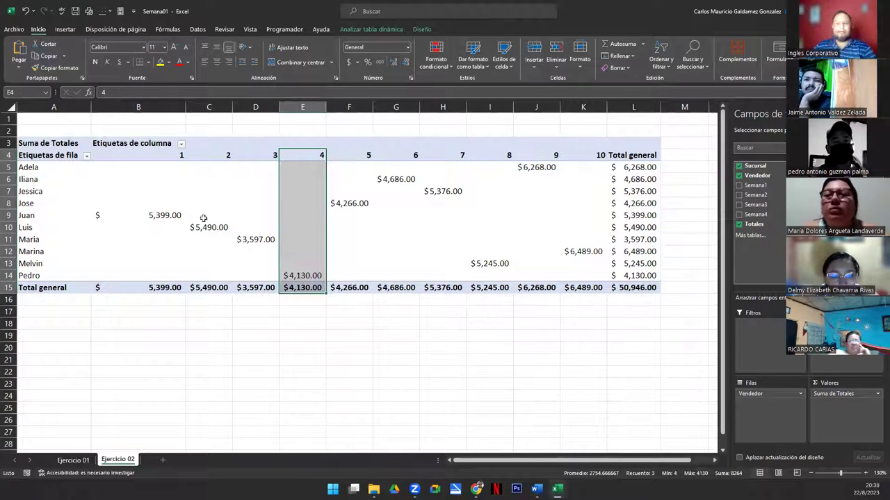
left_click(296, 226)
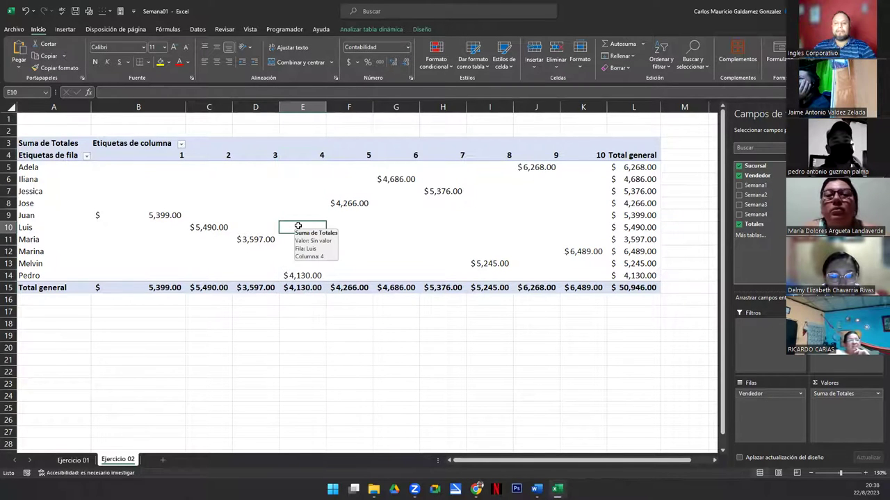
Compare the source data in B4:H13 on Ejercicio 01 with the pivot table's Total general column and grand total on Ejercicio 02
left_click(73, 461)
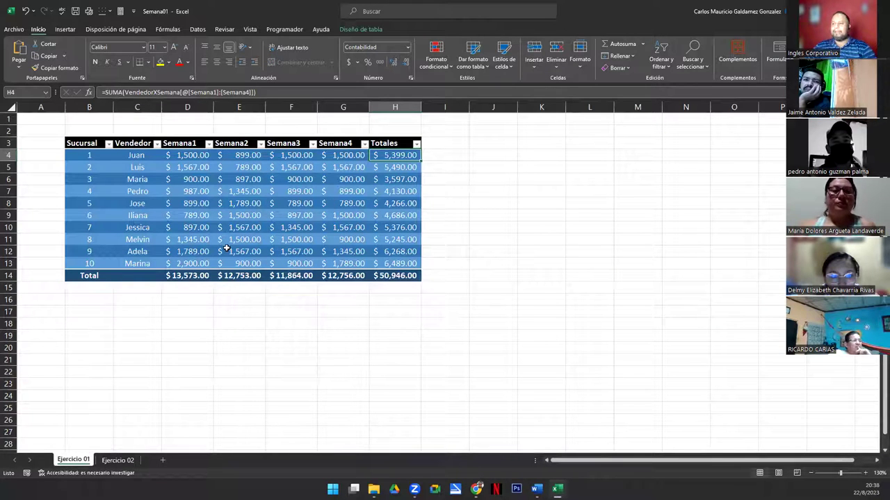
left_click_drag(85, 155, 379, 261)
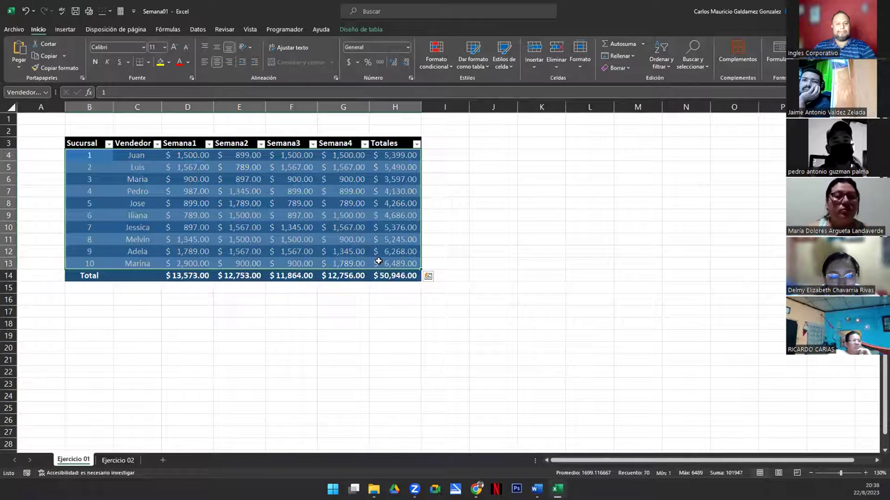
left_click(118, 460)
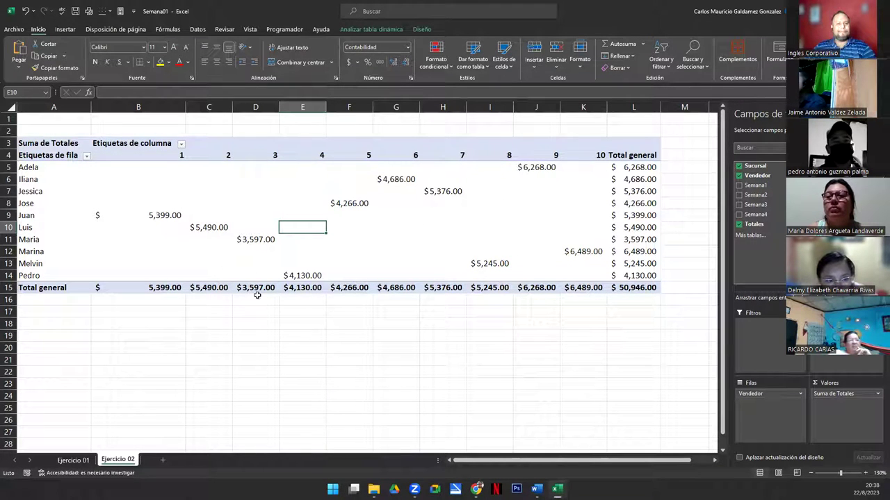
left_click(298, 215)
left_click_drag(619, 167, 629, 288)
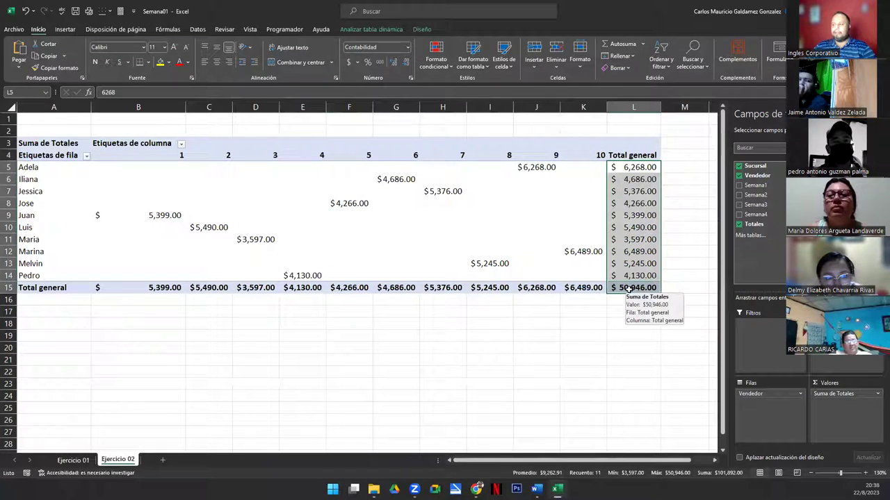
left_click(629, 288)
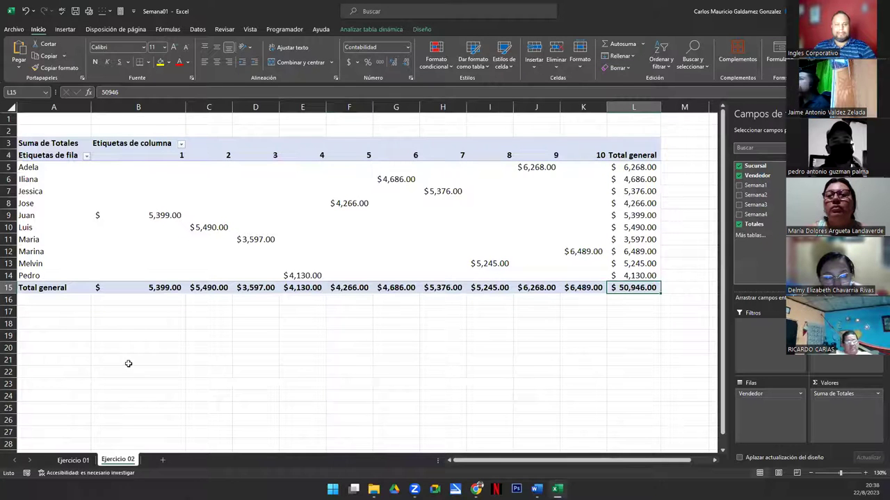
Inspect the Totales formula in H4 on Ejercicio 01, along with the weekly amounts in D4:G13 and the Total row
left_click(75, 460)
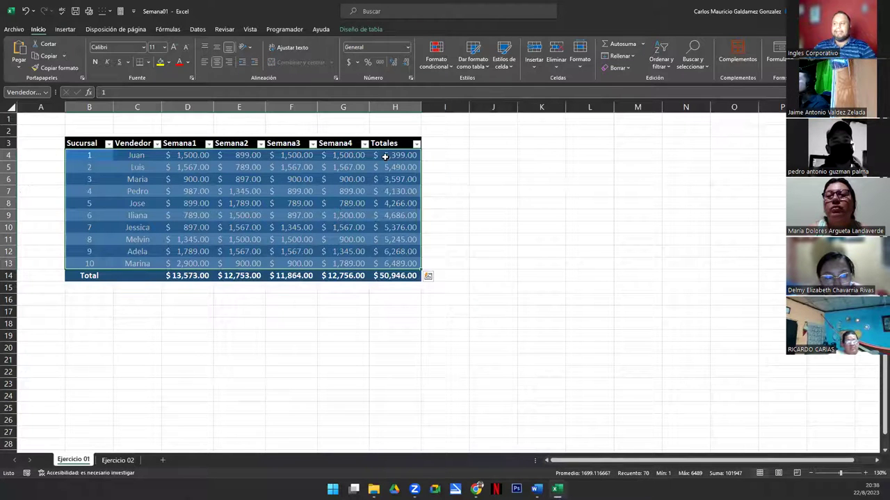
left_click(385, 155)
double_click(387, 154)
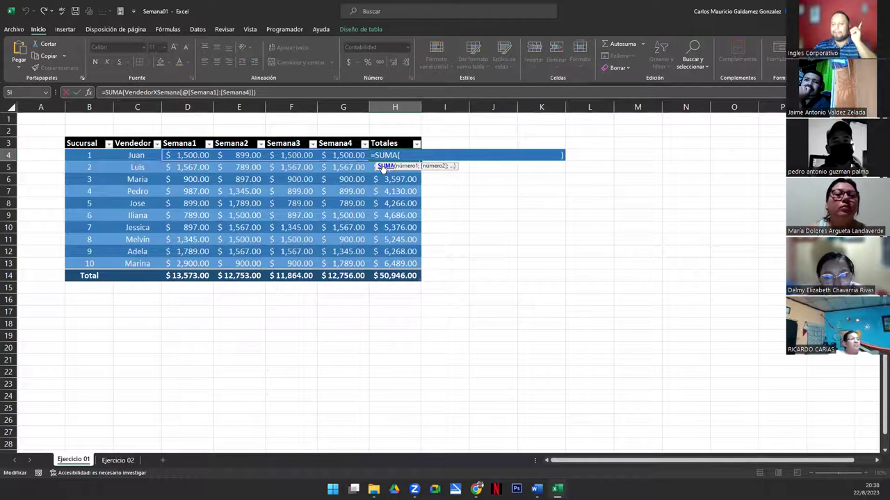
key("Escape")
left_click_drag(394, 155, 396, 264)
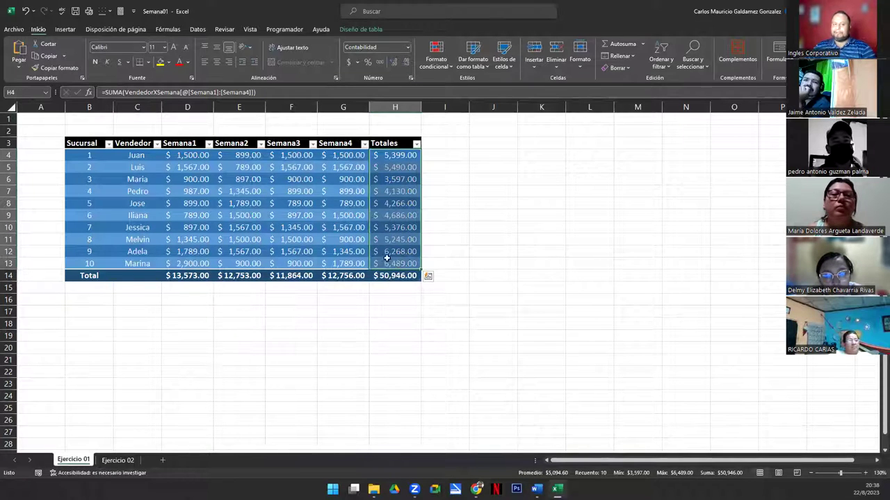
left_click_drag(192, 155, 345, 264)
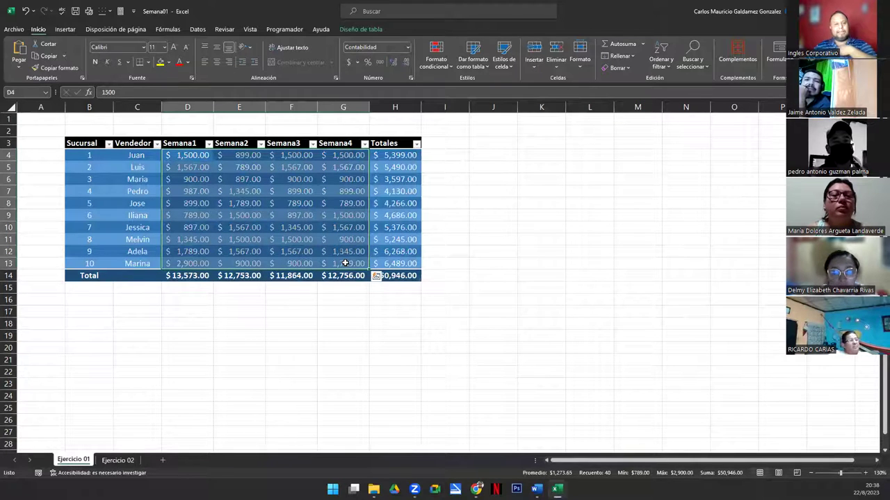
left_click(390, 155)
left_click_drag(390, 204, 391, 267)
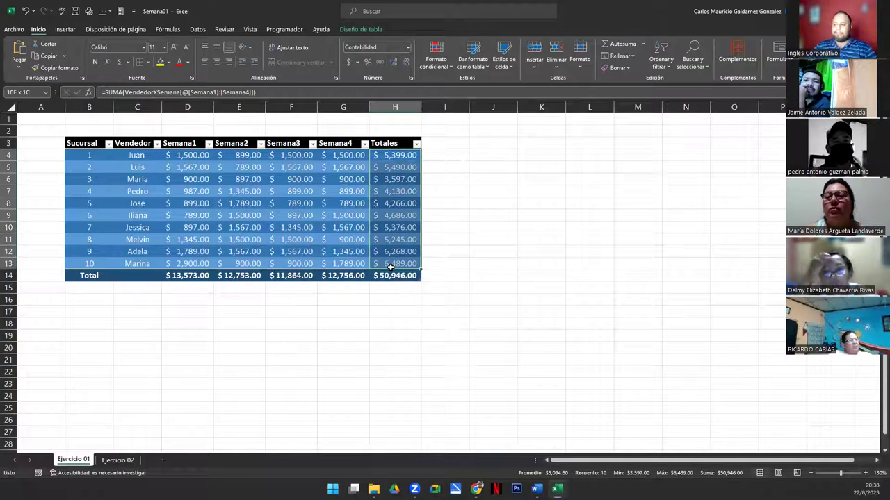
left_click_drag(182, 276, 398, 274)
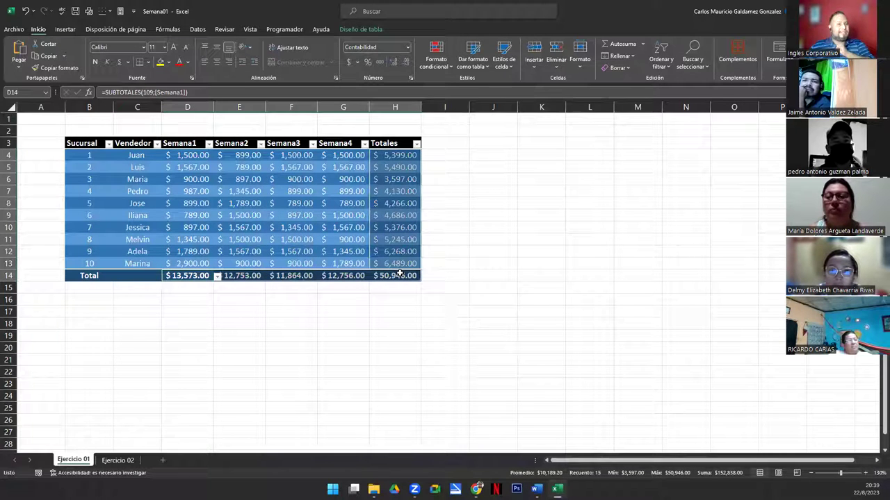
Examine the Totales column and Total row on Ejercicio 01, including the arguments of the SUMA formula in H4
left_click(327, 200)
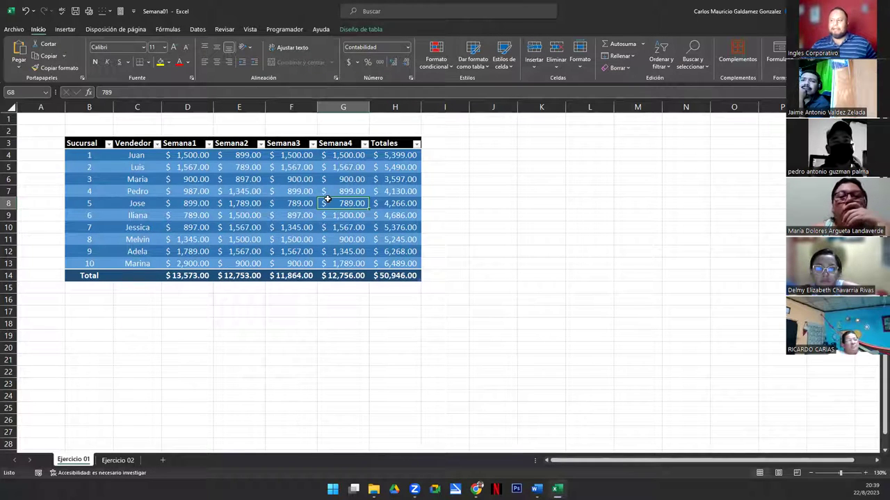
left_click(390, 214)
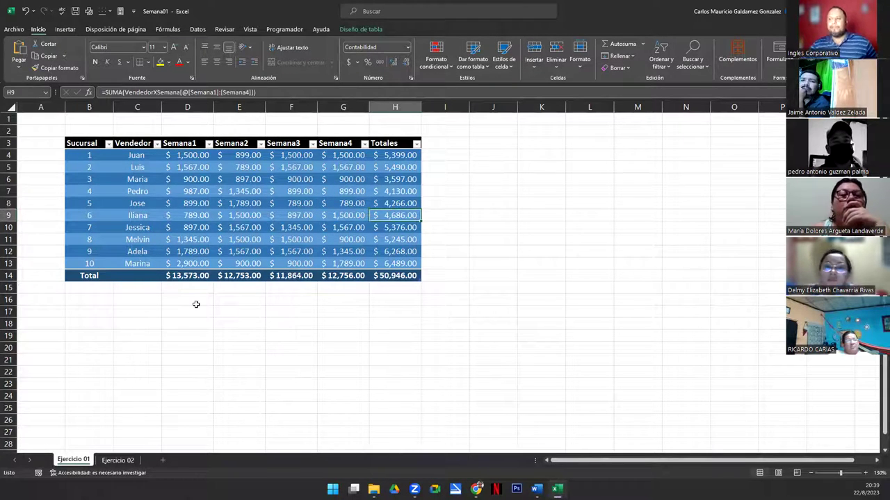
left_click(184, 278)
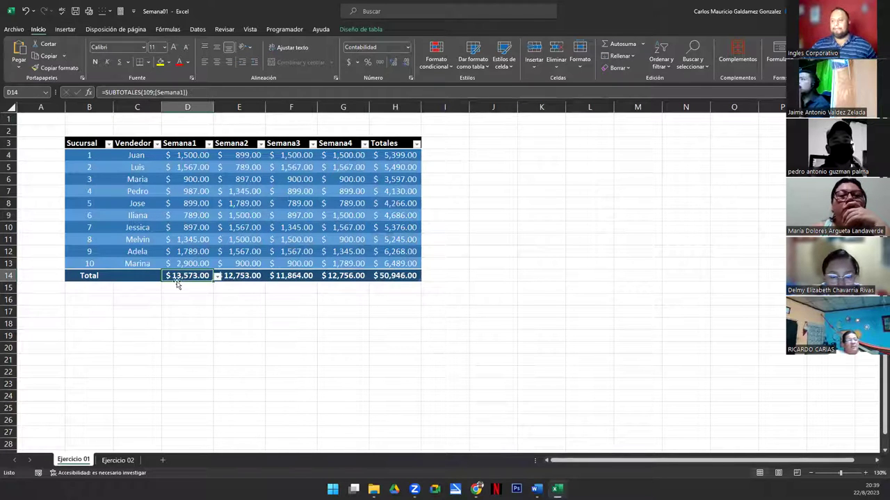
left_click(118, 461)
left_click(77, 463)
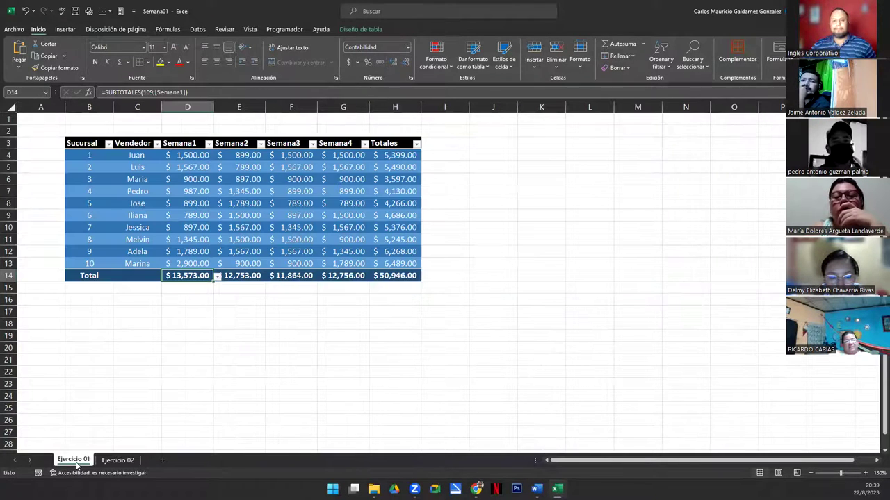
double_click(387, 152)
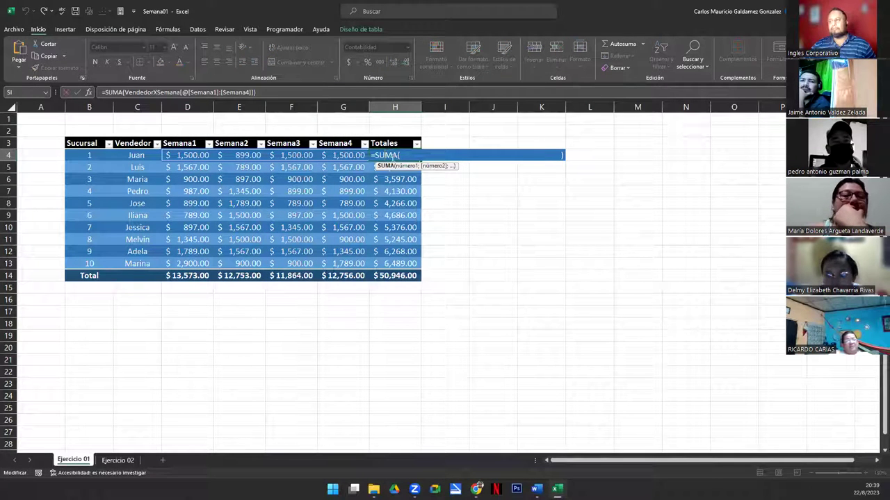
left_click_drag(399, 155, 567, 156)
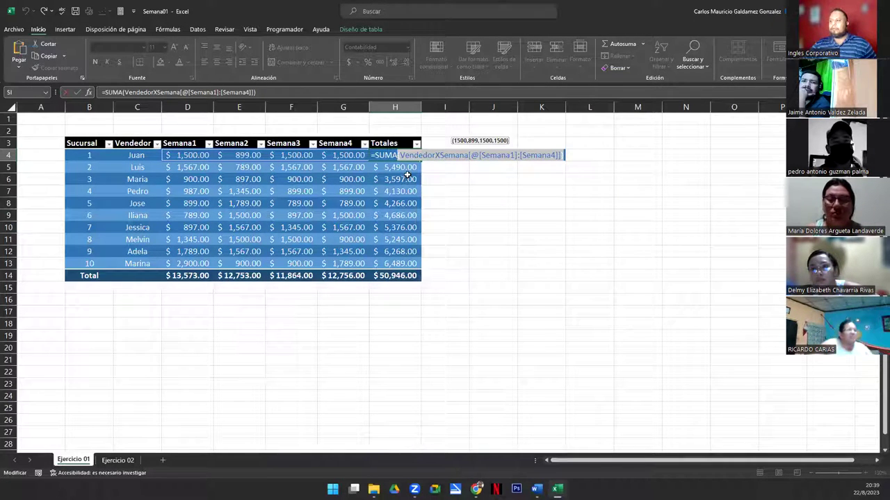
left_click(232, 192)
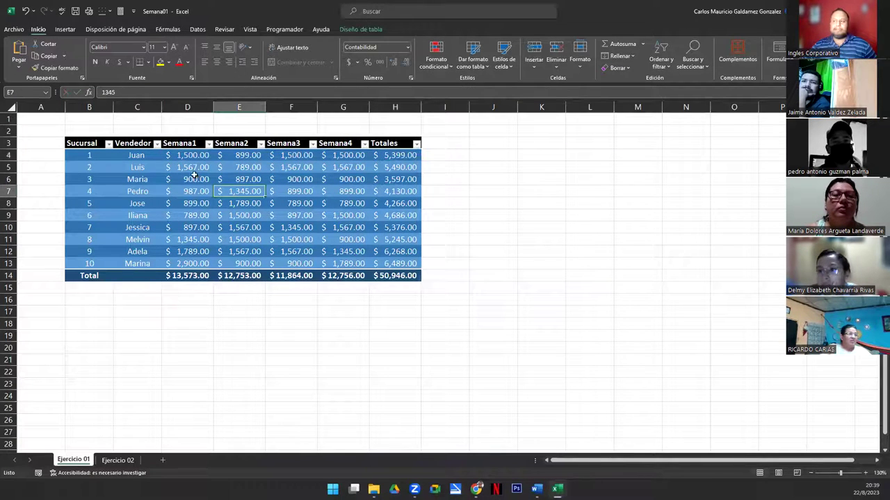
Check the name assigned to the Ejercicio 01 source table in its table design properties
left_click(355, 31)
left_click(63, 56)
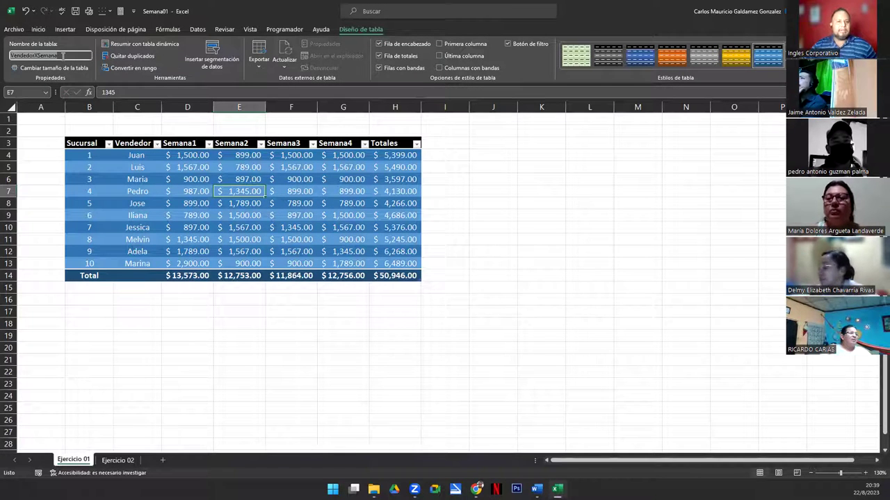
left_click(179, 200)
left_click(69, 55)
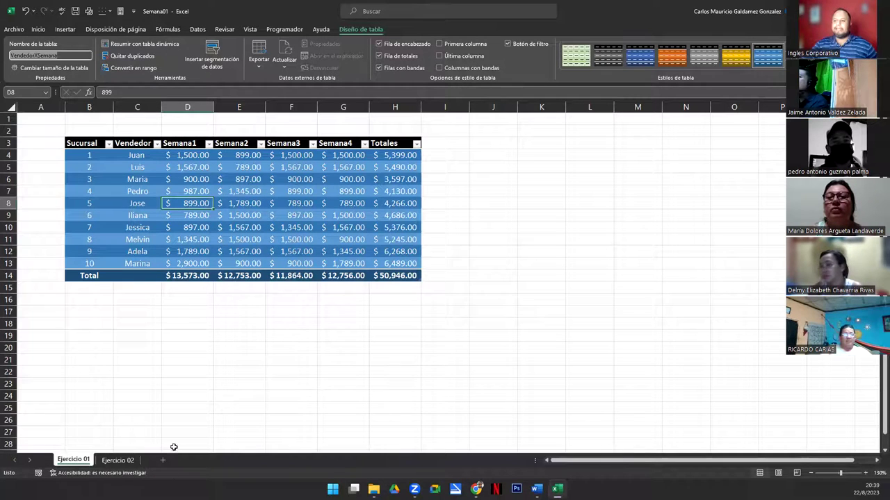
Examine the values in B5:L15 of the Ejercicio 02 pivot table and the Total general amounts for Sucursal 1 and 2
left_click(115, 463)
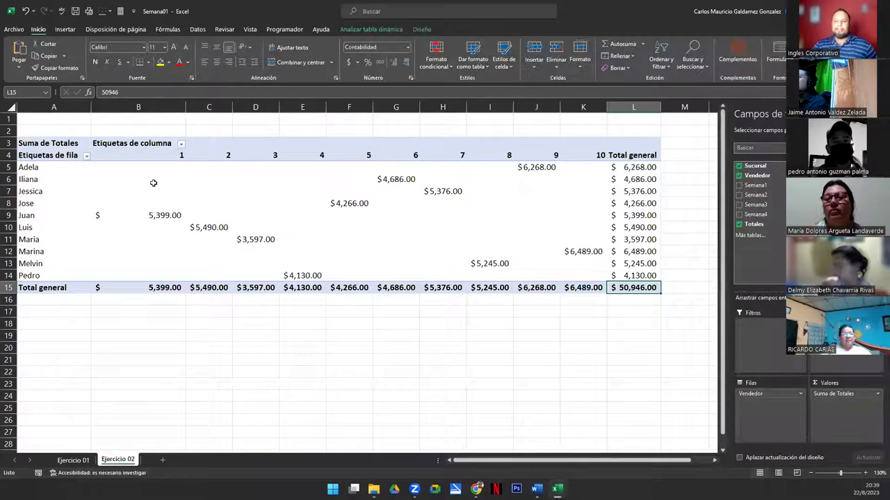
left_click(153, 185)
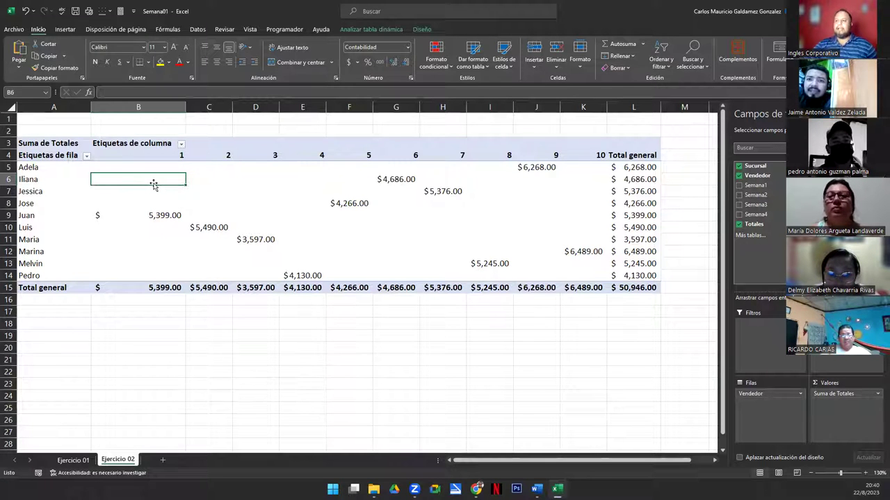
mouse_move(127, 165)
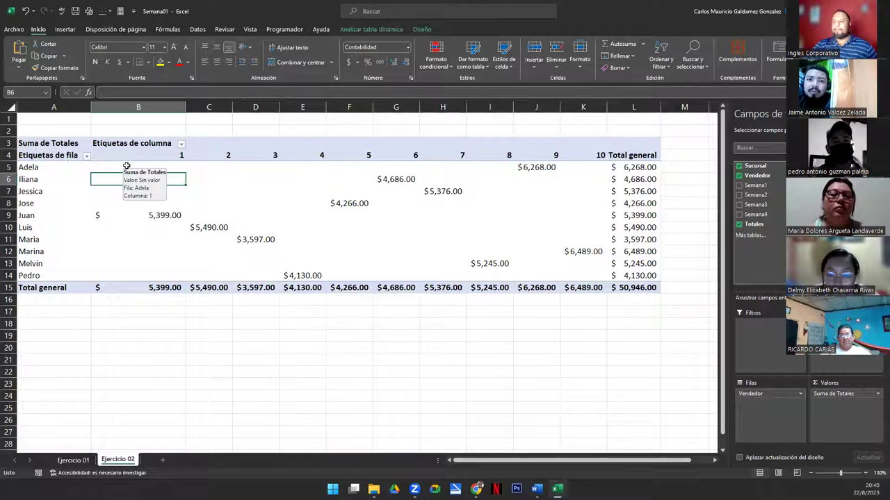
left_click_drag(127, 165, 635, 291)
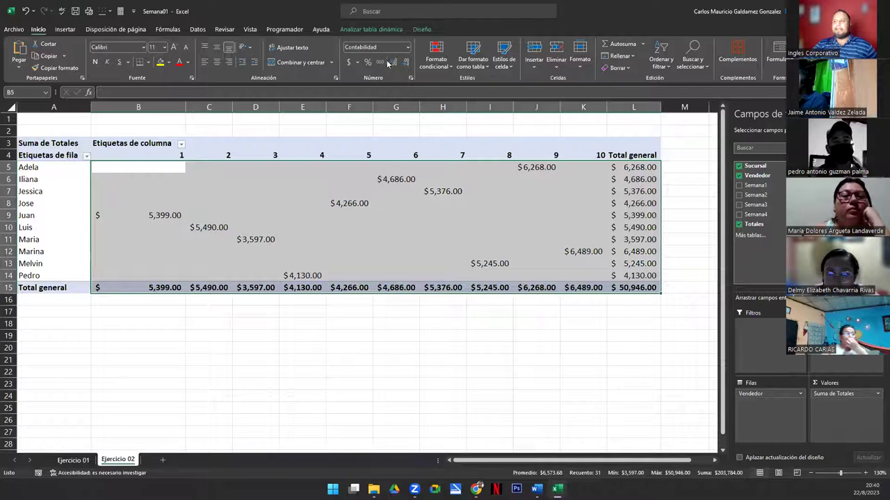
left_click(306, 238)
left_click_drag(155, 216, 622, 287)
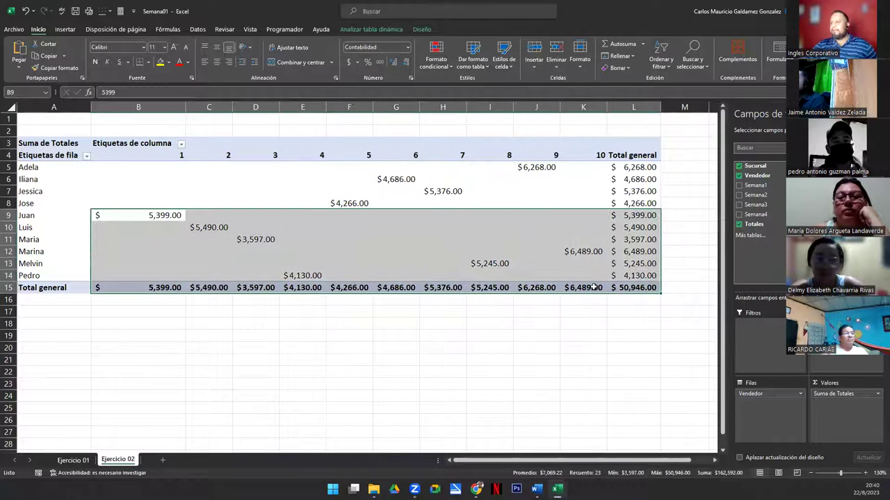
left_click(138, 290)
left_click(224, 292)
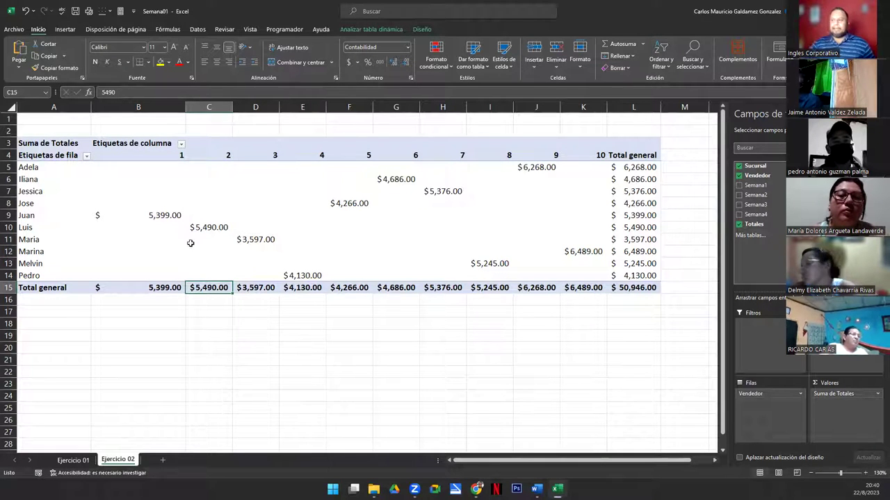
Enter the title TABLA DE VENDEDOR POR SUCURSAL in cell C1, above the pivot table
left_click(209, 119)
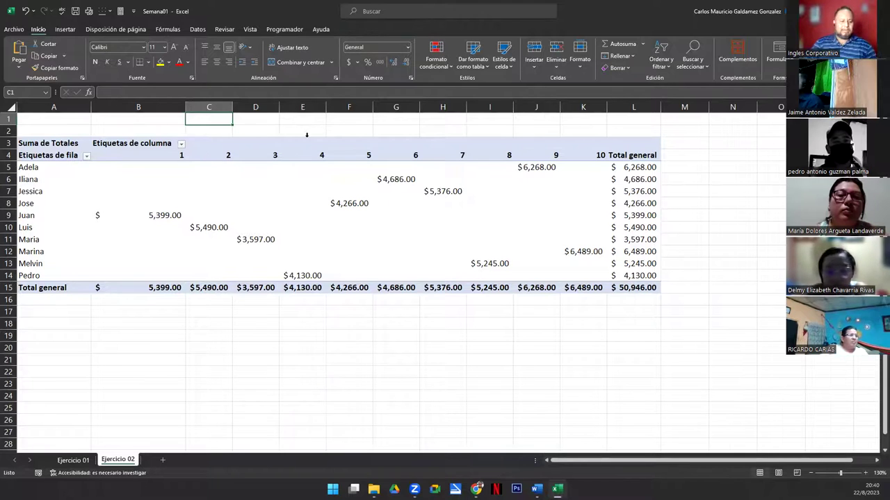
type("TAB")
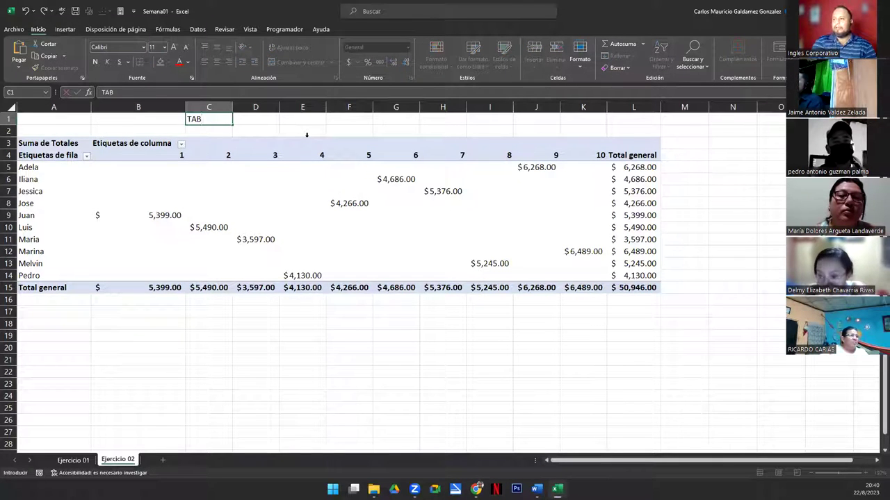
type("LA D")
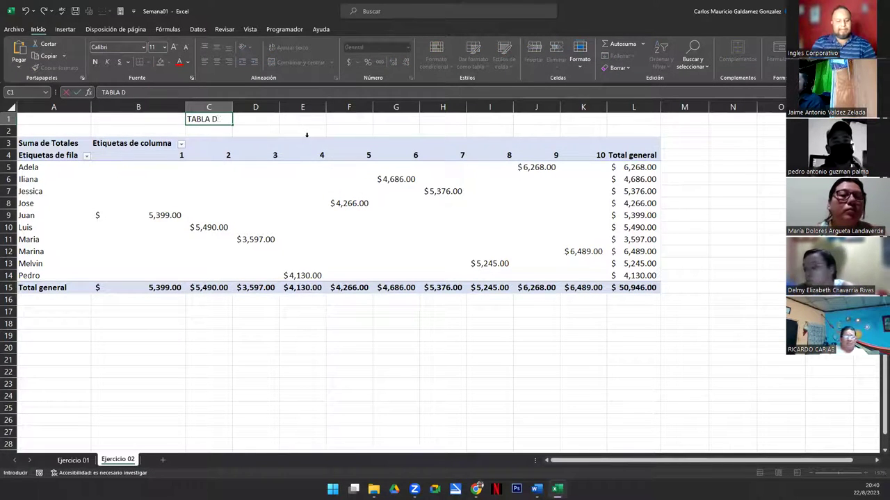
type("E VENDEDOR POR S")
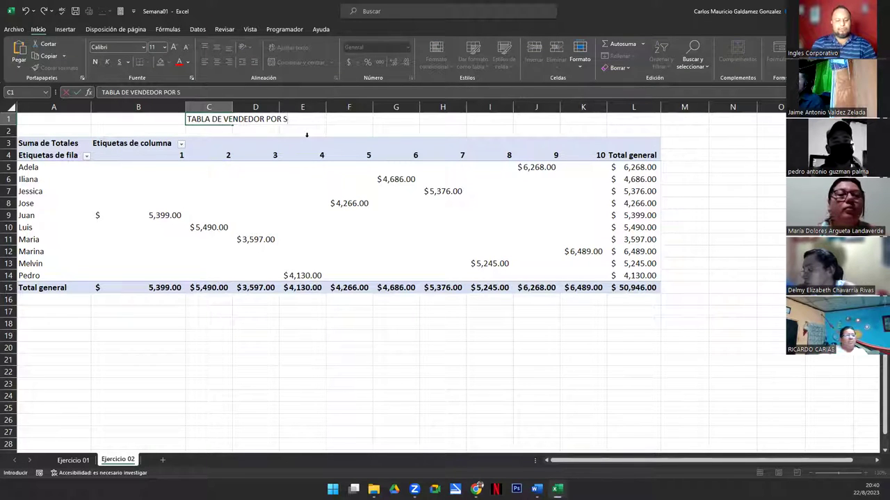
type("UCURSAL")
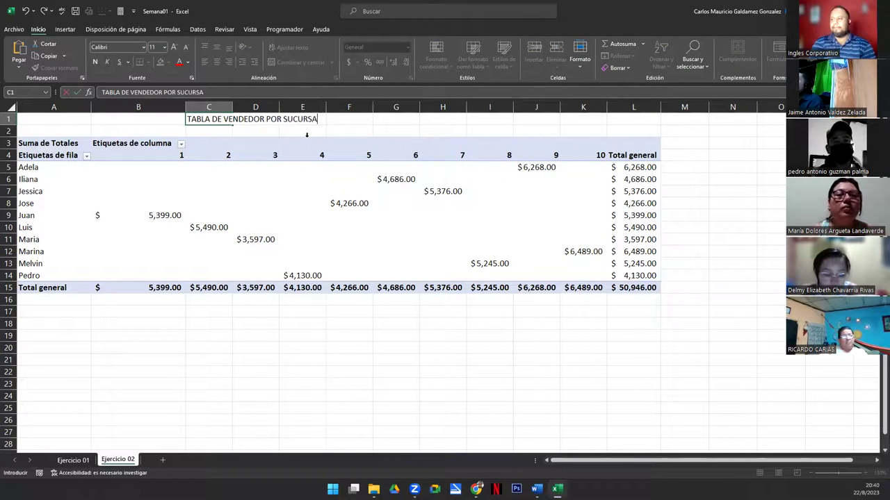
key("Return")
key("Down")
key("Down")
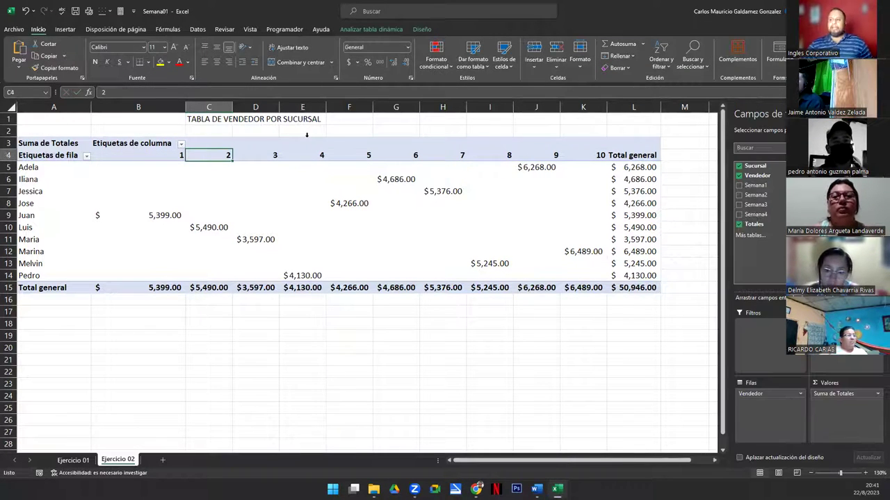
Review the full pivot table range and the empty Sucursal 1 cells in B5:B8
left_click(148, 200)
left_click(32, 138)
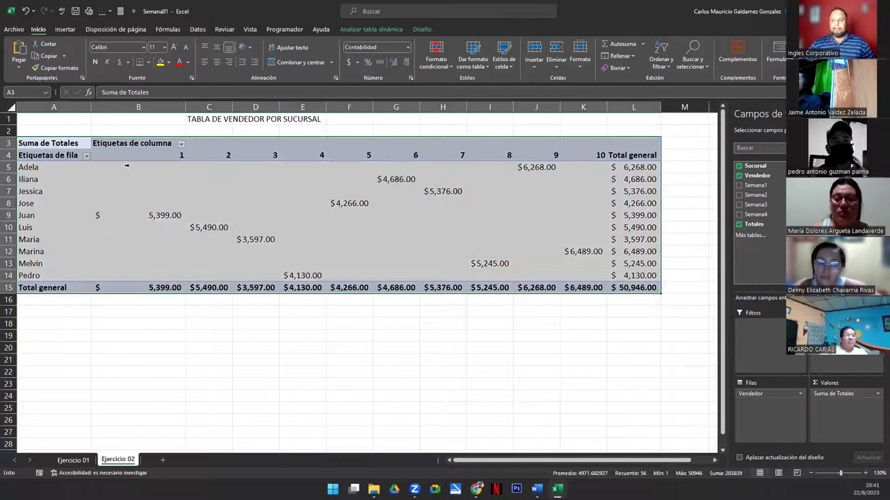
left_click(339, 213)
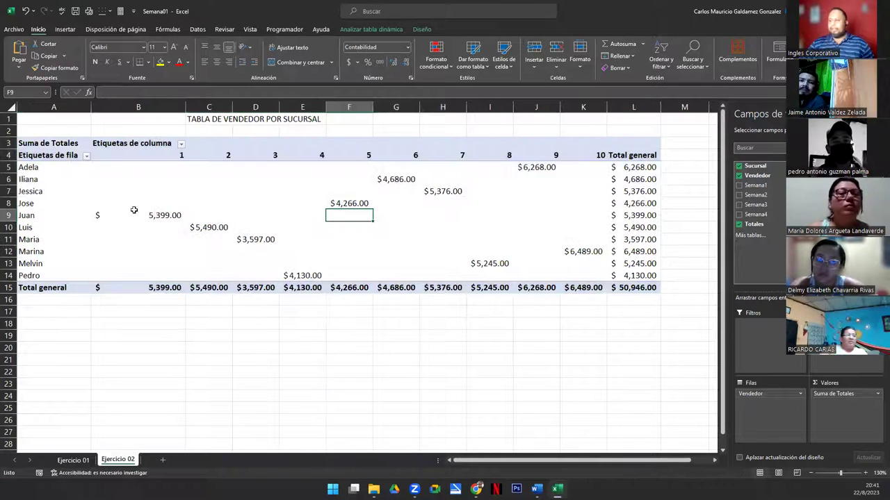
left_click_drag(99, 164, 112, 204)
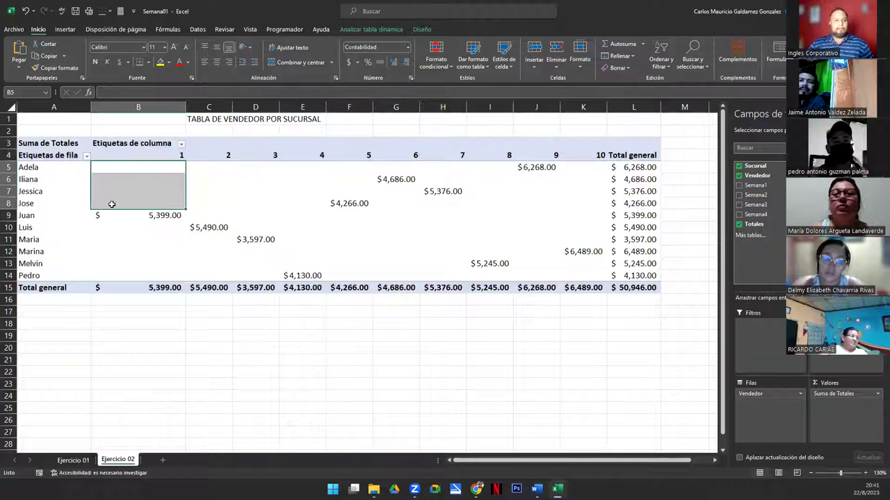
left_click(111, 203)
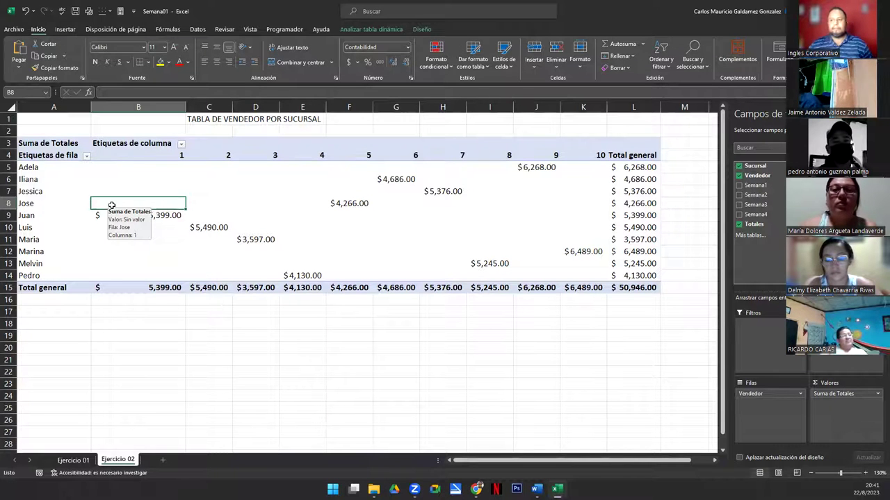
Compare the vendor rows of the Ejercicio 01 table with the filled and empty Sucursal cells in the Ejercicio 02 pivot table
left_click(77, 464)
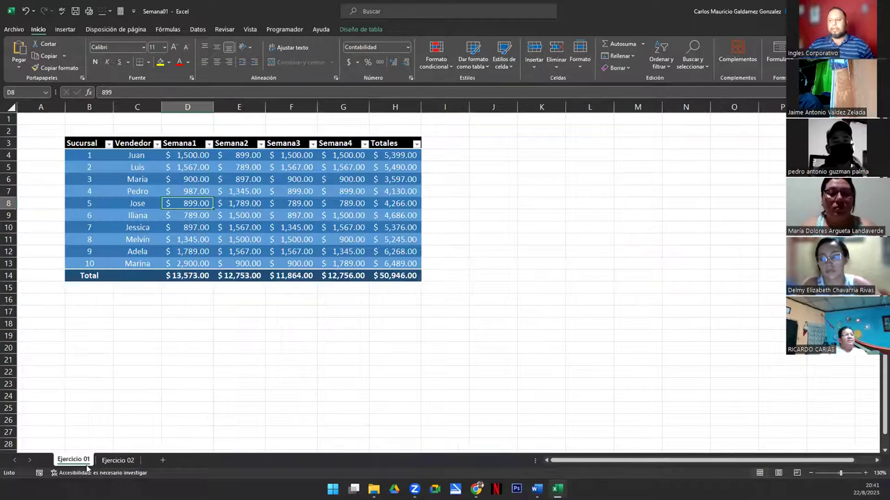
left_click(137, 214)
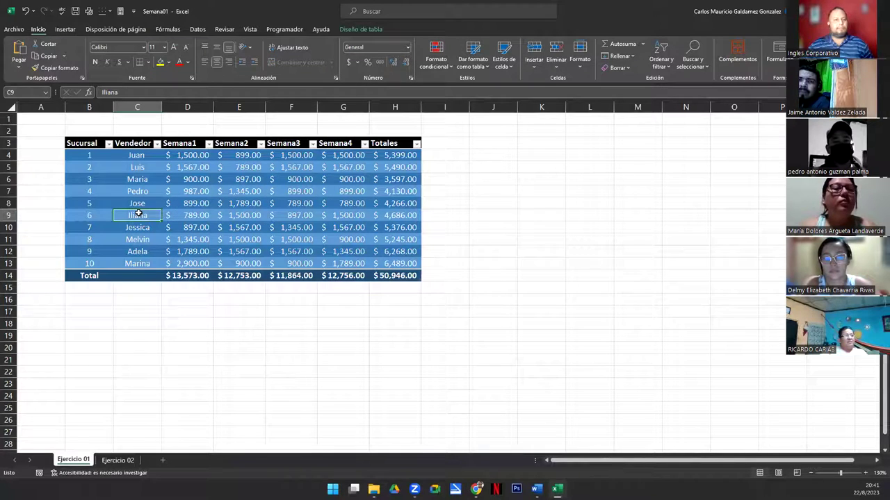
left_click(117, 460)
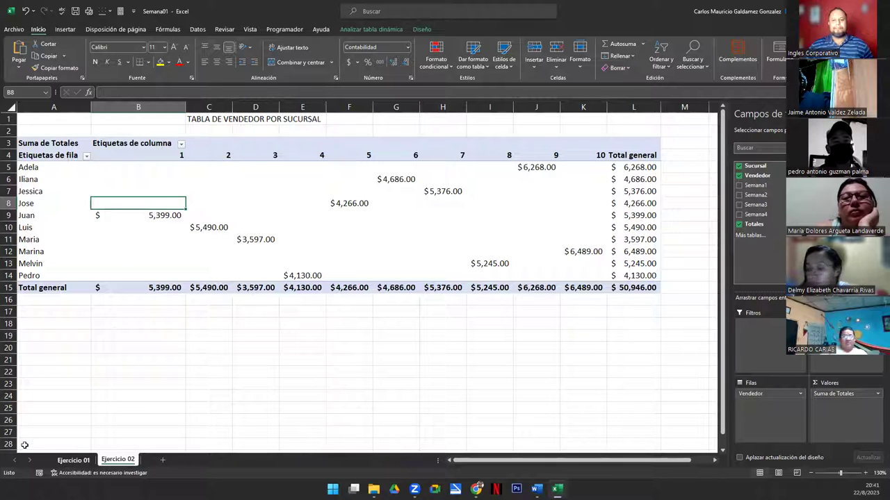
left_click(241, 240)
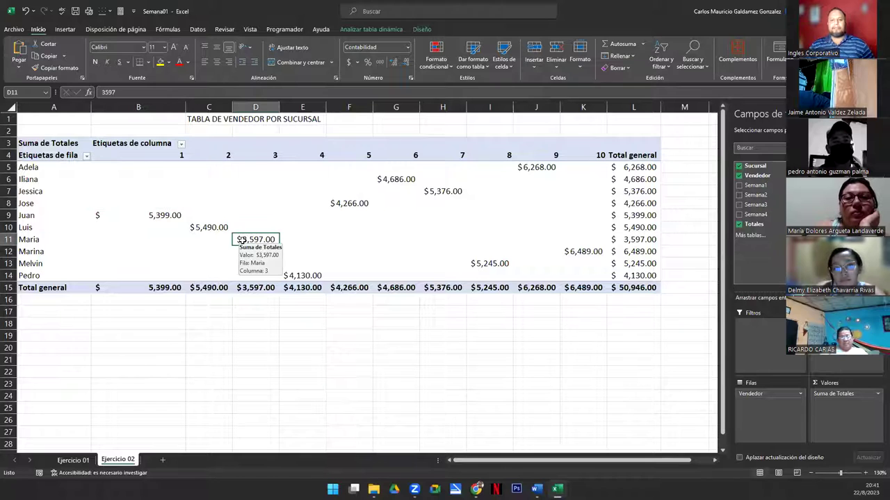
left_click(199, 250)
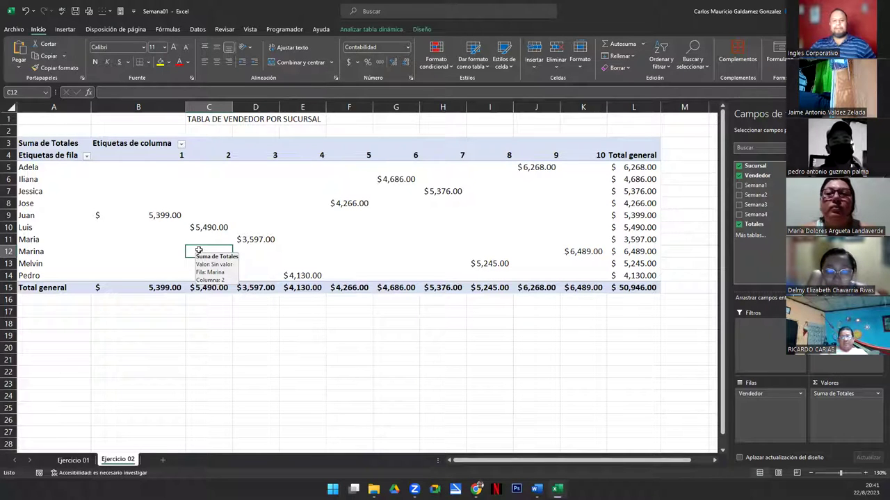
left_click(81, 460)
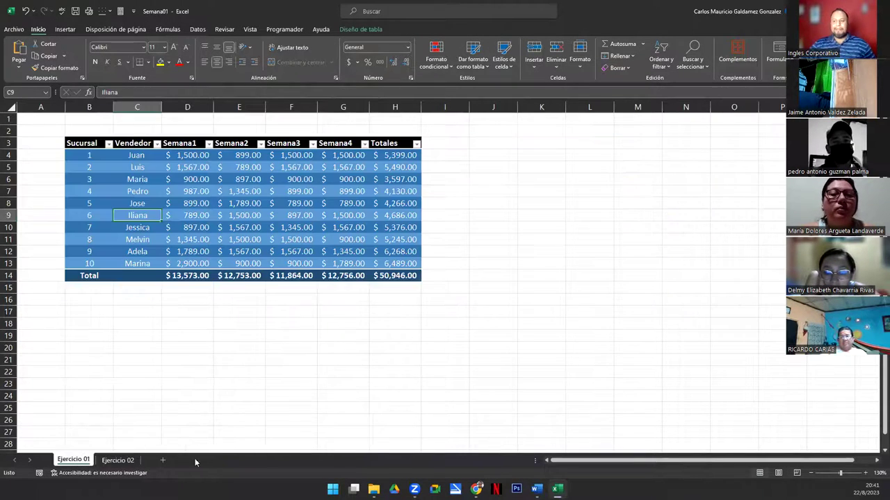
left_click(274, 238)
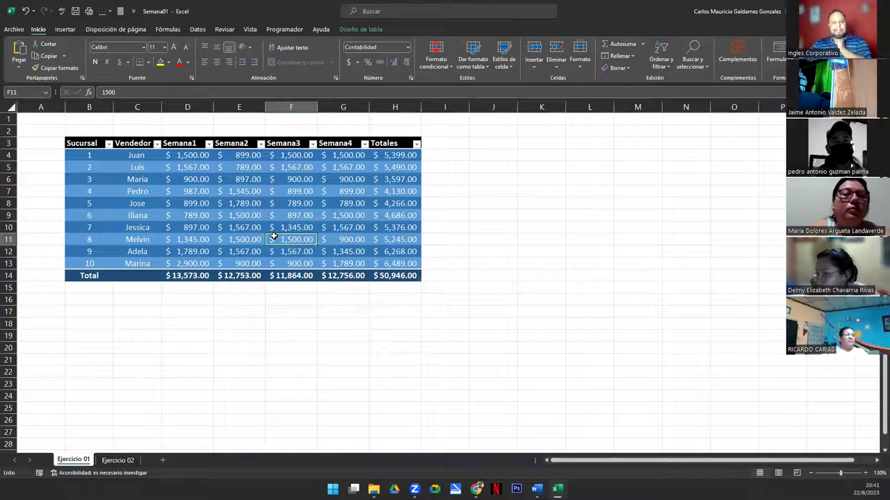
left_click(120, 462)
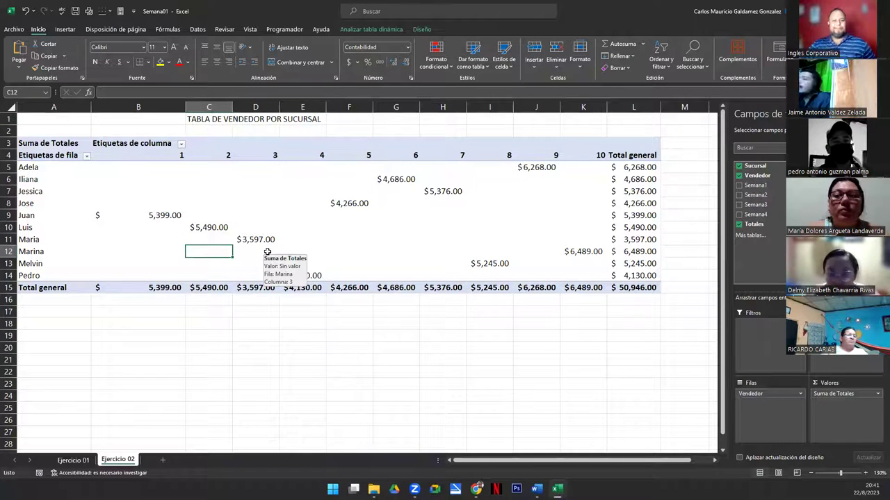
Review the Semana1 to Semana4 amounts in D4:G13 of the Ejercicio 01 table
left_click(78, 461)
left_click(278, 182)
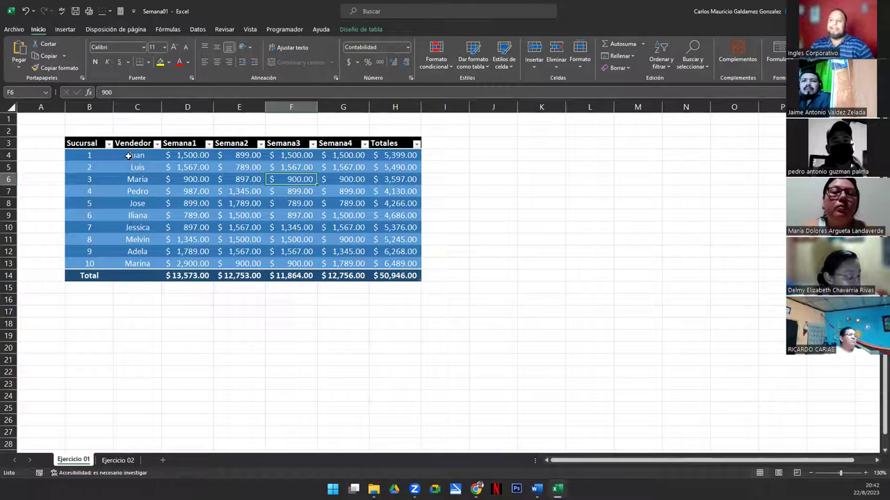
left_click_drag(187, 155, 352, 264)
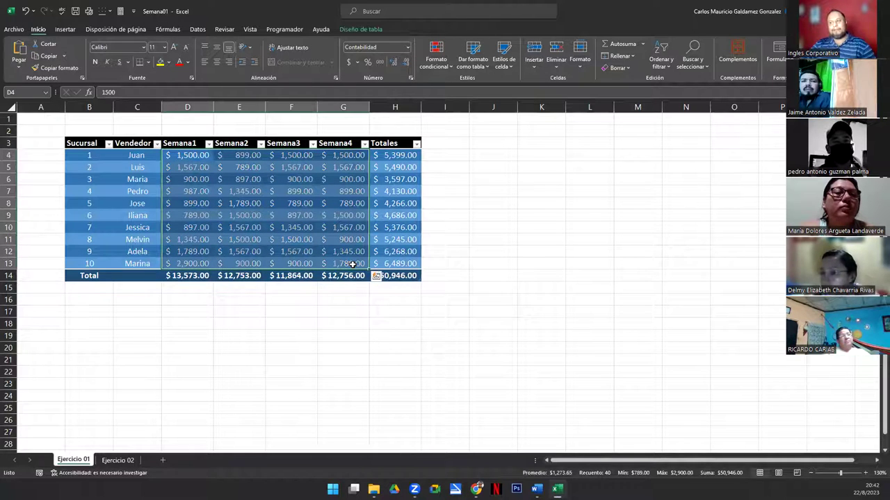
Move the Sucursal field from the columns area to the filters area of the Ejercicio 02 pivot table
left_click(117, 460)
left_click(136, 189)
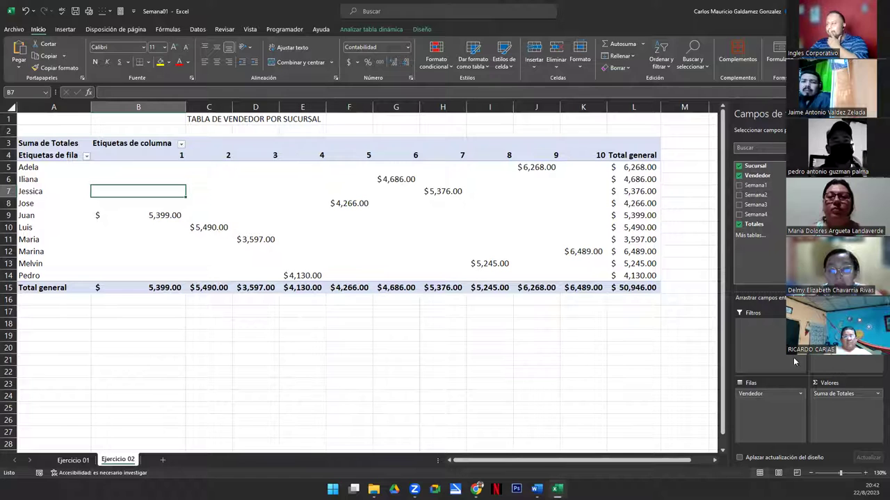
left_click_drag(813, 327, 757, 334)
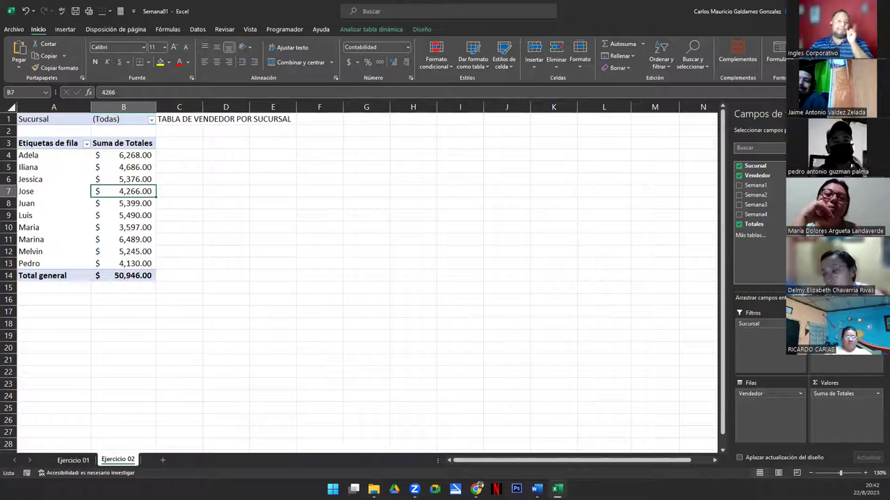
Filter the pivot table by one Sucursal at a time: 1, 5 and 8
left_click(151, 119)
left_click(59, 152)
left_click(102, 239)
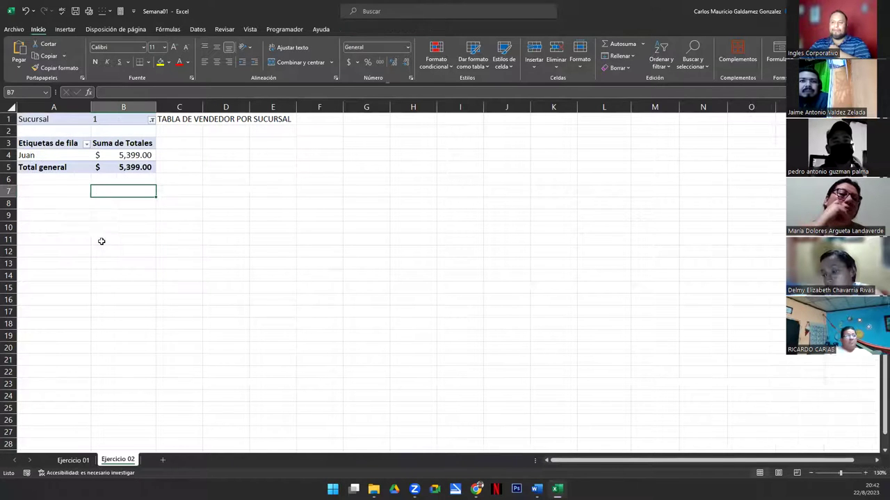
left_click(152, 121)
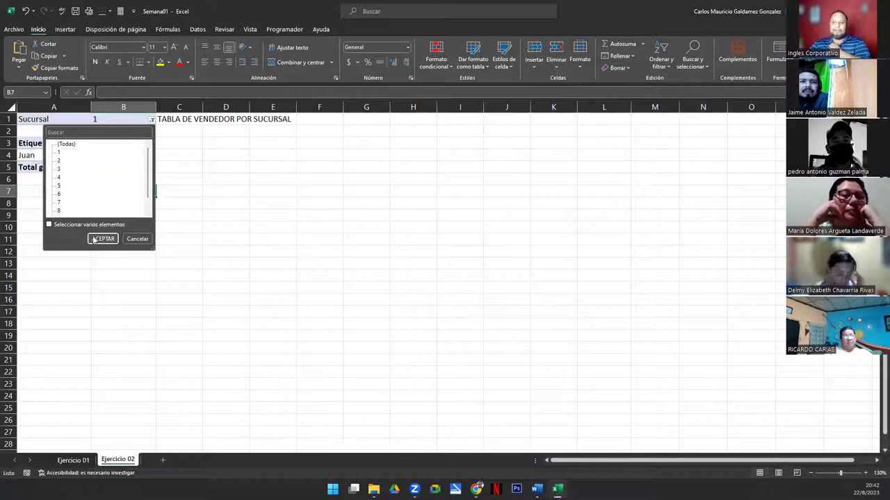
left_click(101, 238)
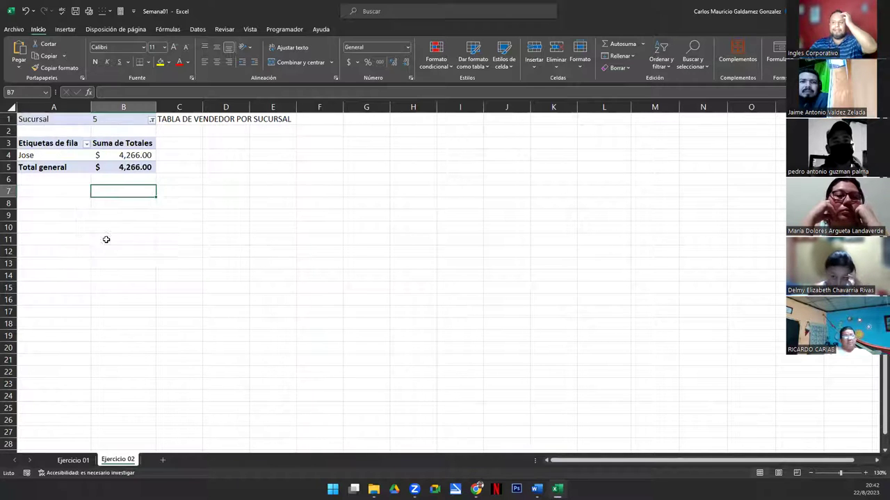
left_click(151, 121)
left_click(60, 211)
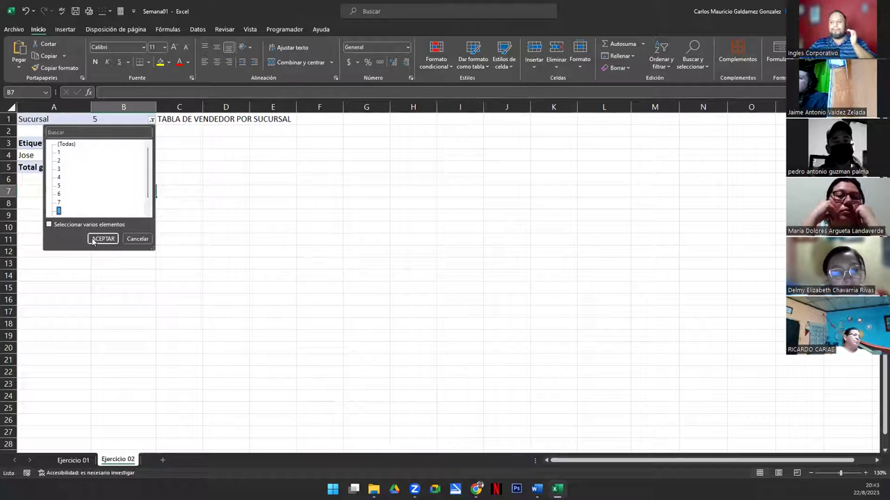
left_click(102, 238)
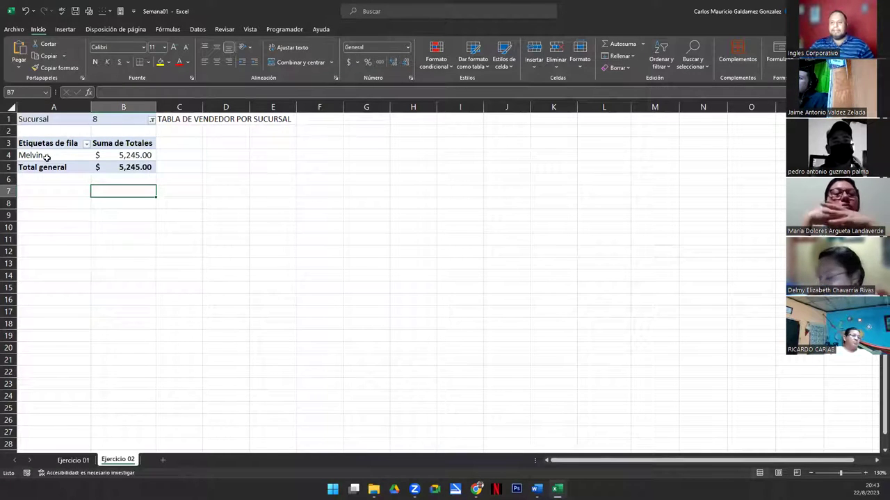
Reset the Sucursal filter to (Todas) with multiple selection enabled and return the Sucursal field to the columns area
left_click(152, 121)
left_click(53, 225)
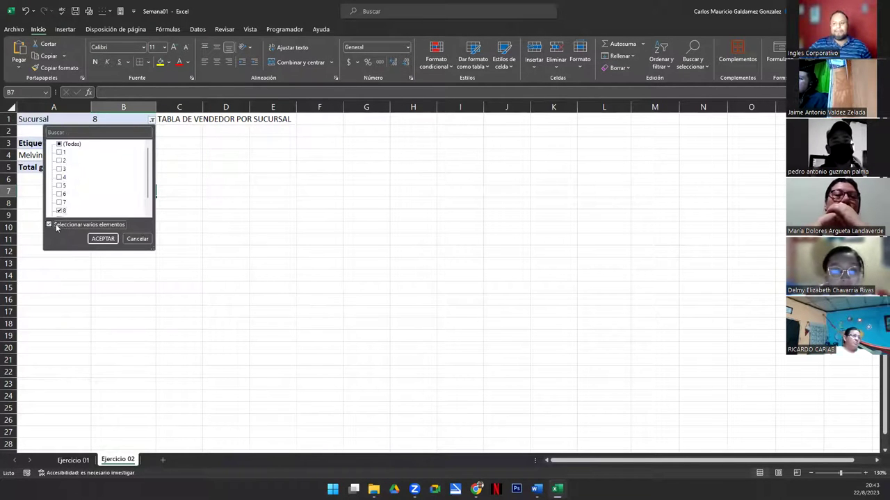
left_click(60, 145)
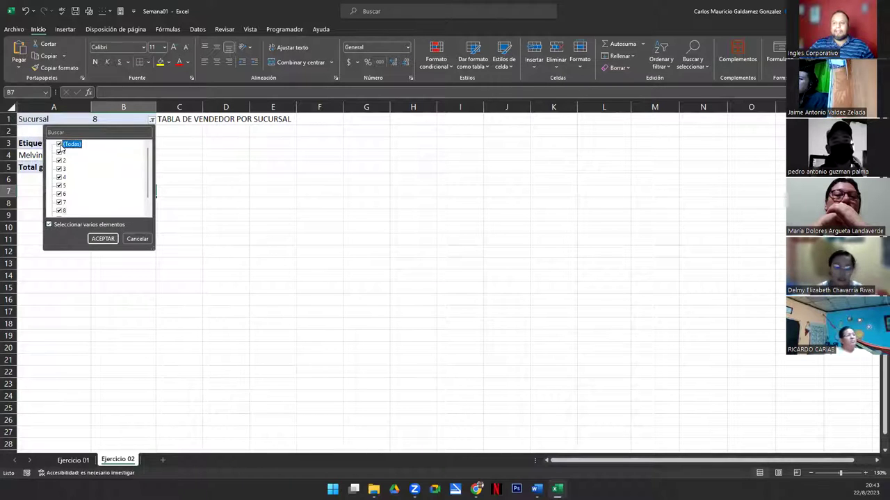
left_click(103, 239)
left_click_drag(749, 324, 834, 327)
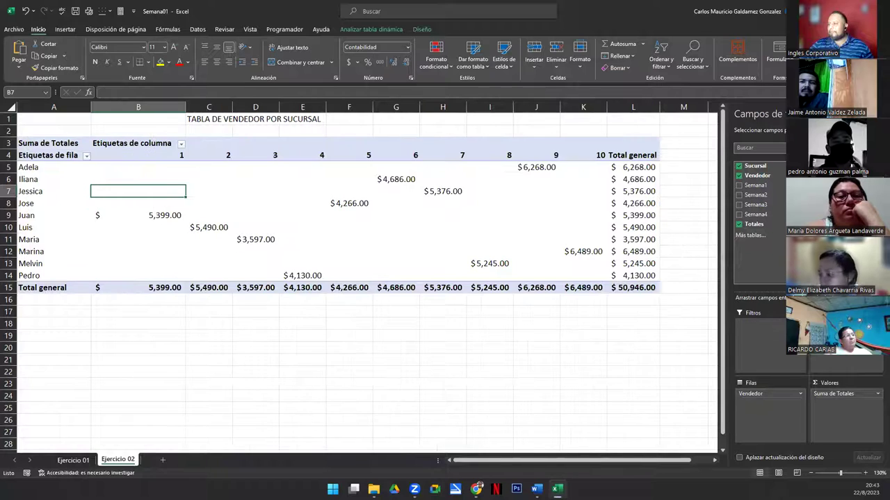
left_click(320, 227)
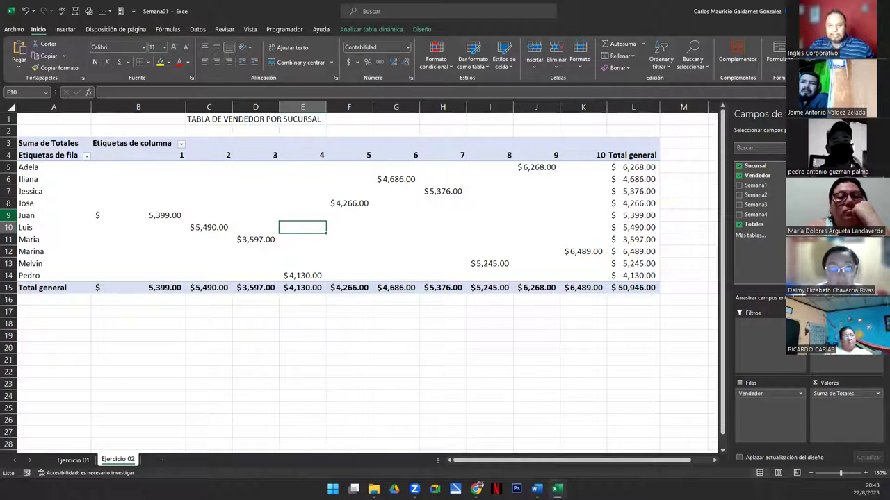
left_click(335, 238)
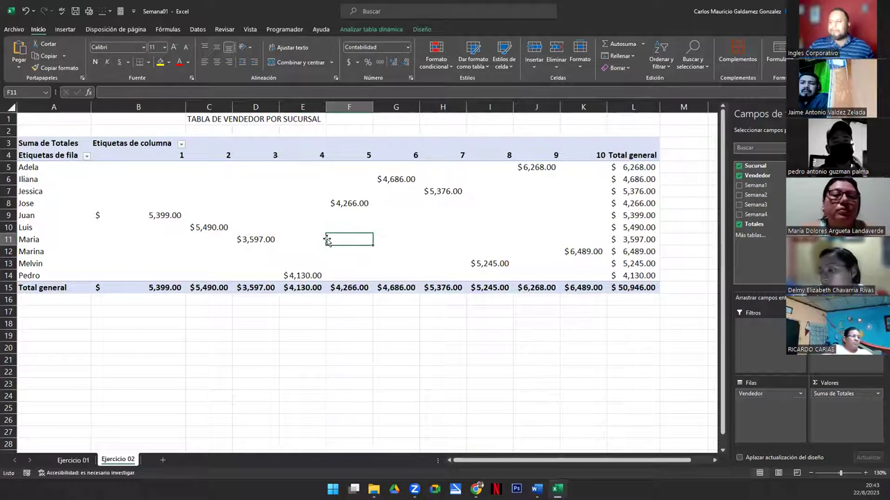
left_click(303, 240)
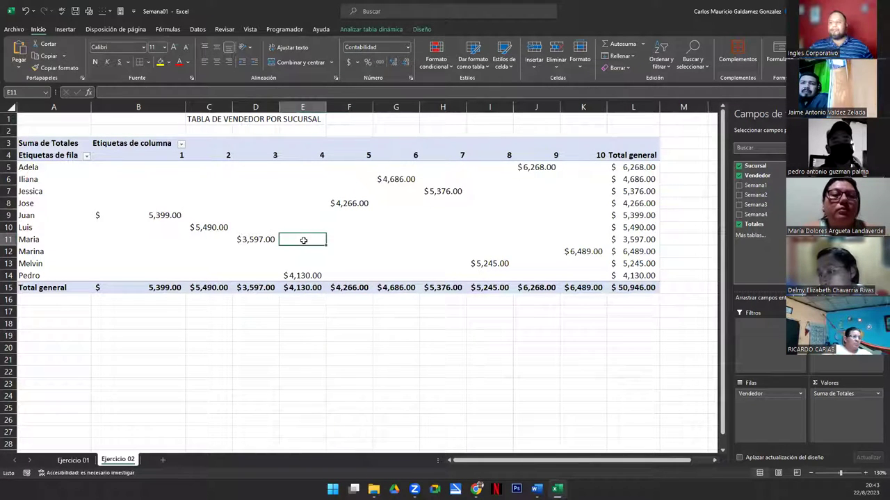
left_click(175, 237)
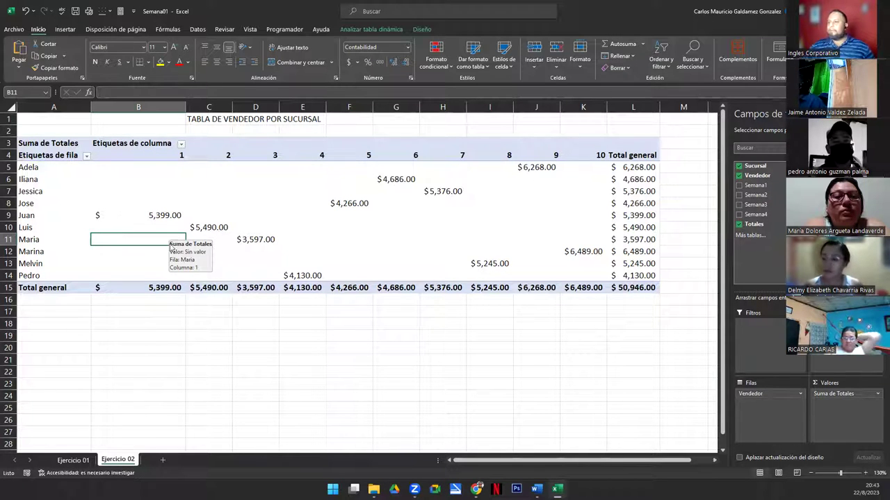
left_click(186, 274)
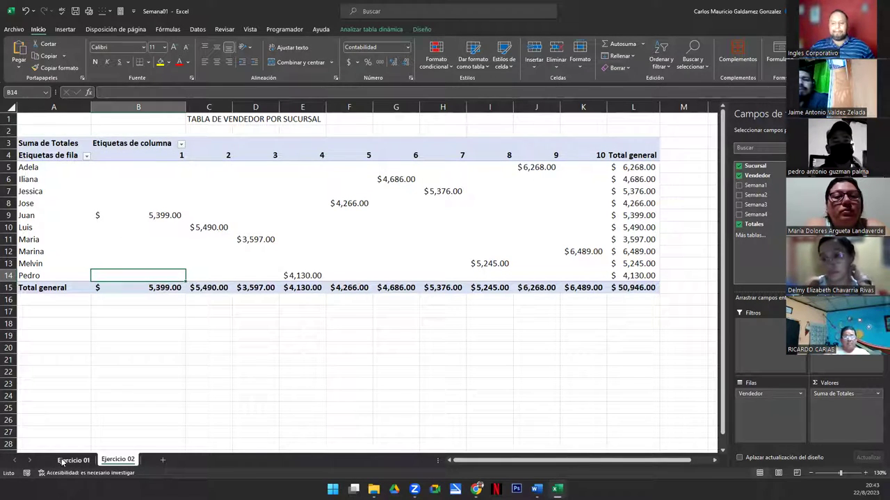
left_click(159, 185)
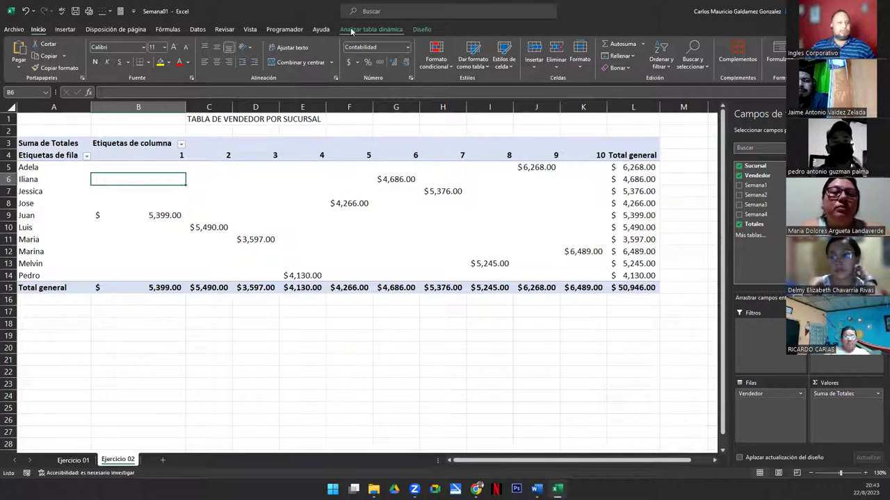
Compare the design options of the Ejercicio 01 table with the analysis and design options of the Ejercicio 02 pivot table
left_click(73, 460)
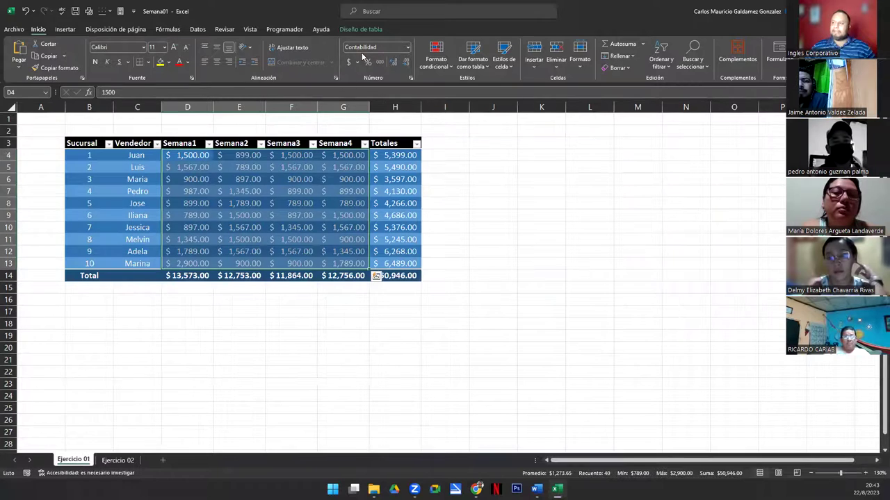
left_click(285, 190)
left_click(354, 29)
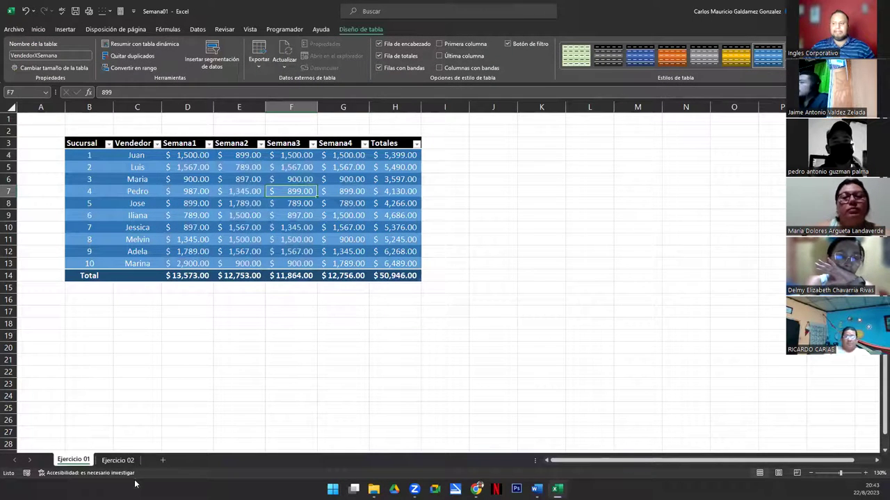
left_click(117, 460)
left_click(182, 217)
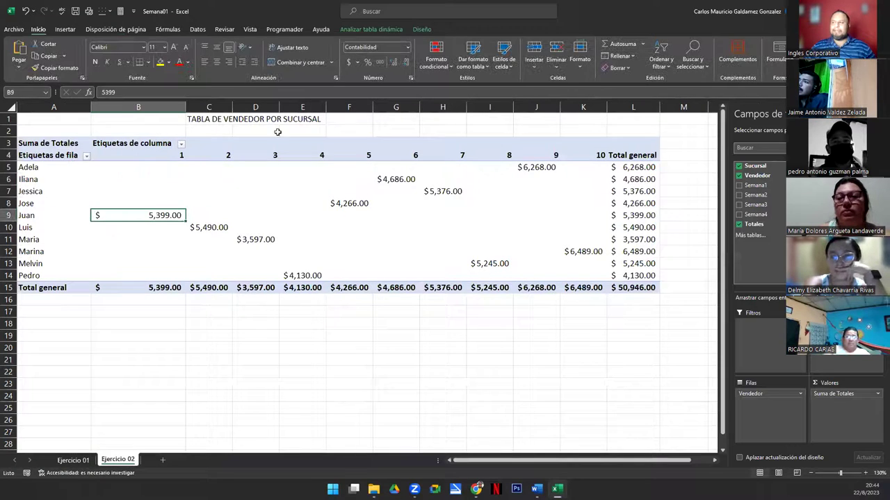
left_click(394, 29)
left_click(424, 30)
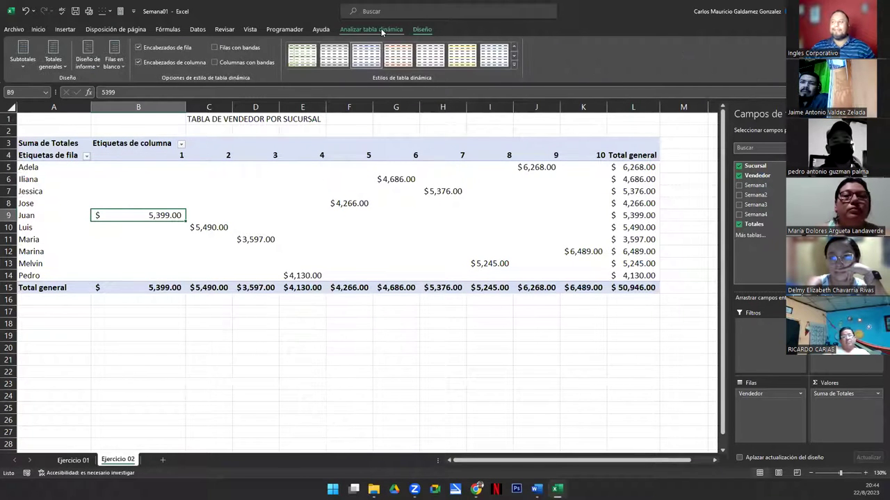
Try to clear the name of the Ejercicio 02 pivot table
left_click(381, 30)
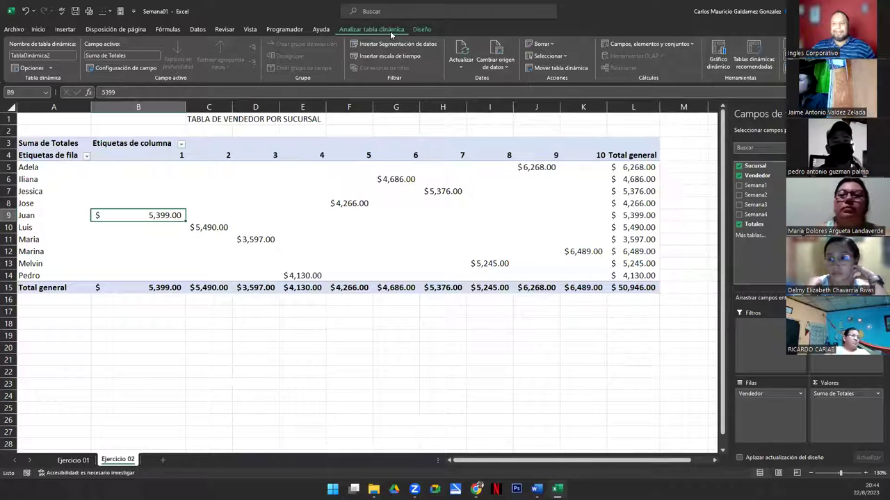
left_click(60, 57)
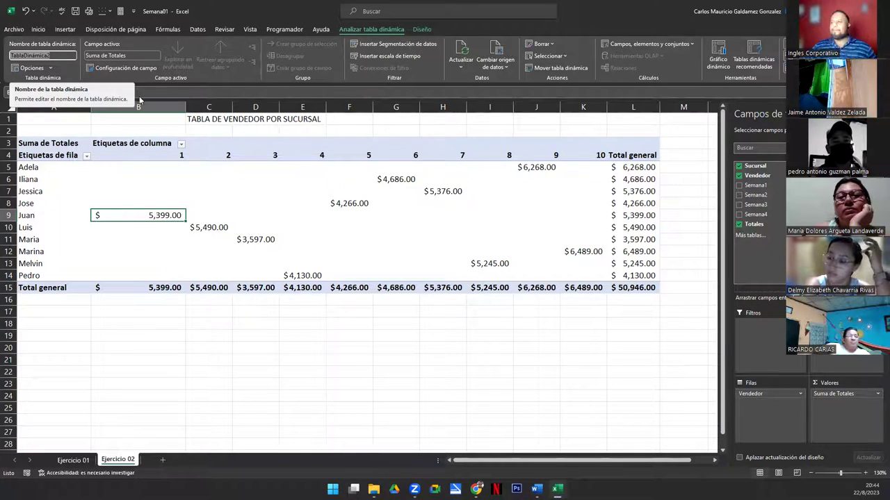
key("BackSpace")
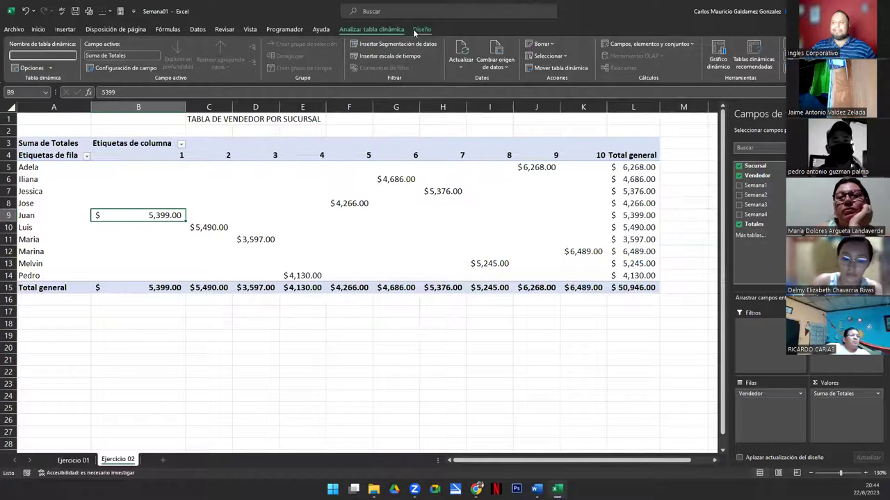
Apply the medium pivot table style with black header and total rows and a light blue body
left_click(419, 30)
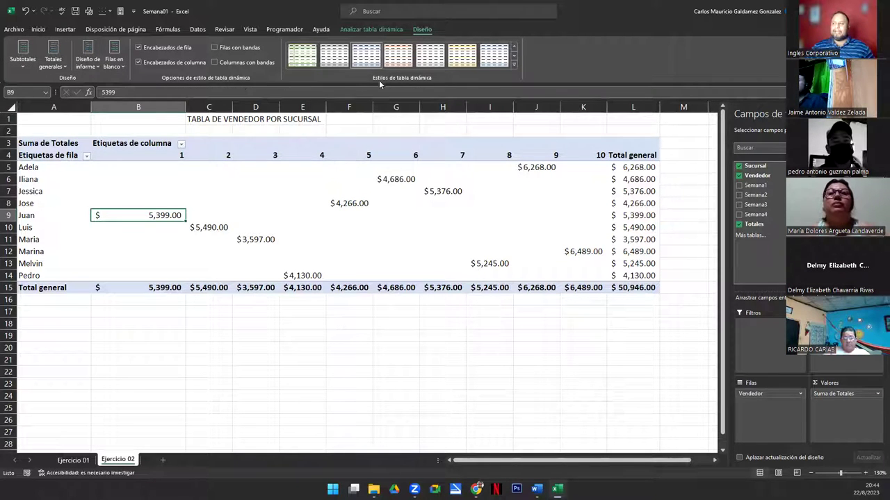
left_click(512, 65)
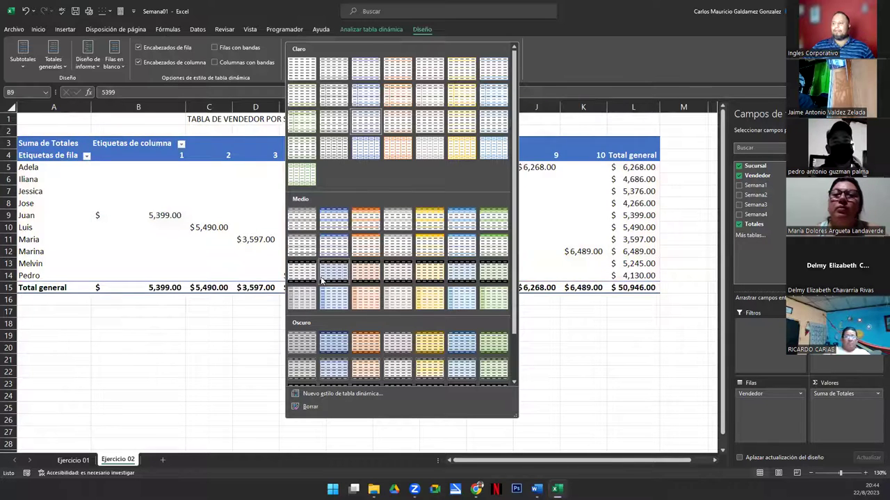
left_click(322, 277)
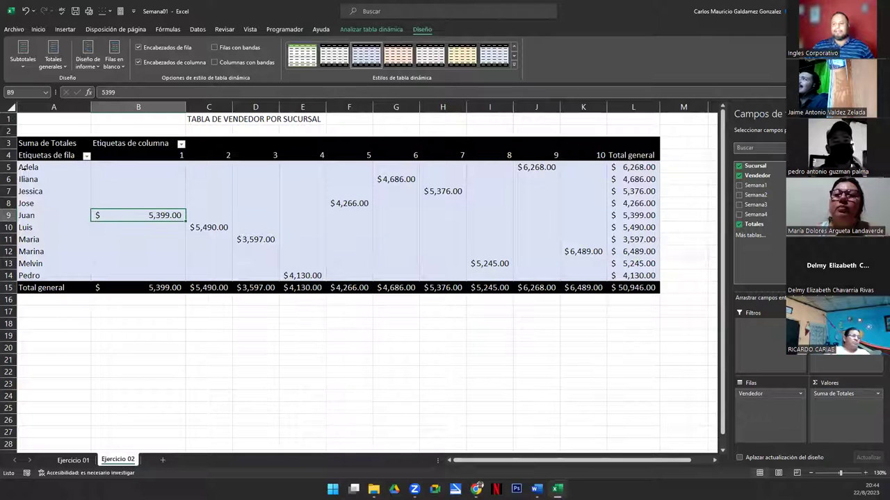
Try banded rows and banded columns on the pivot table, and switch both off again
left_click(214, 48)
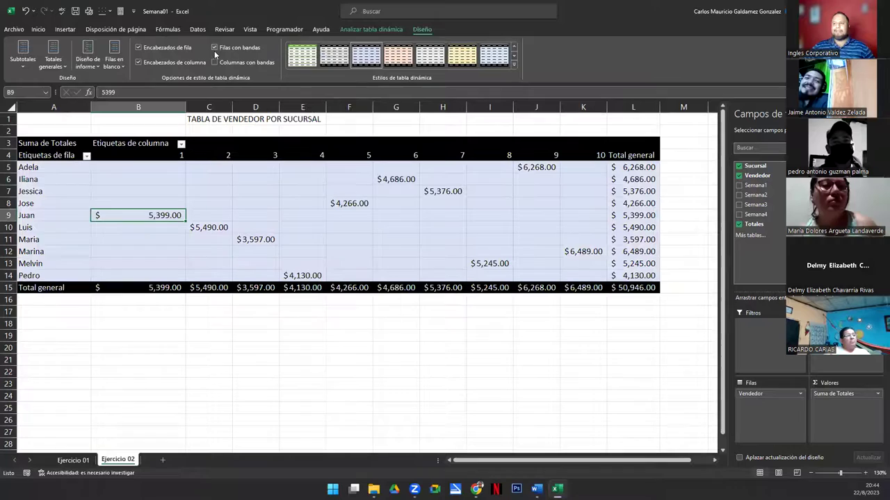
left_click(215, 62)
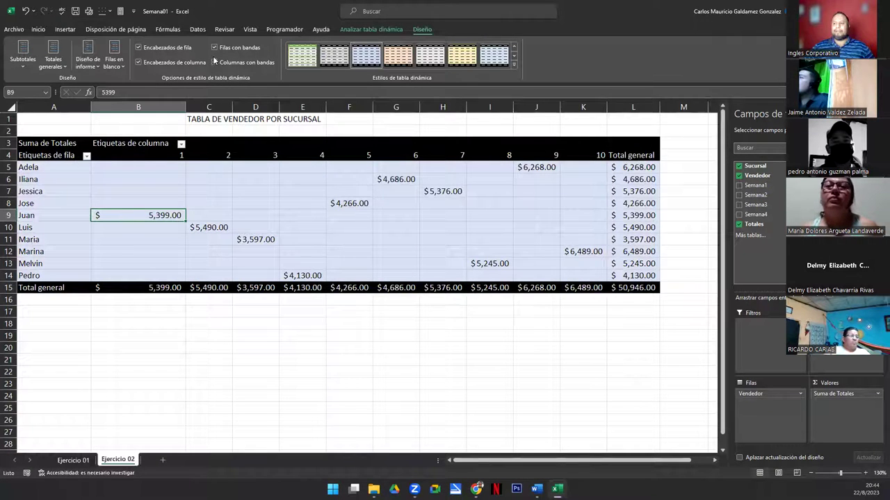
left_click(214, 49)
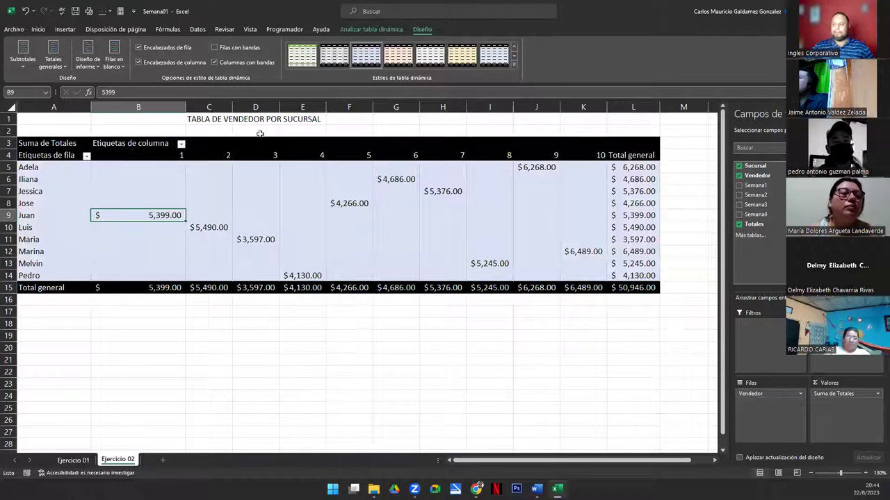
left_click(214, 63)
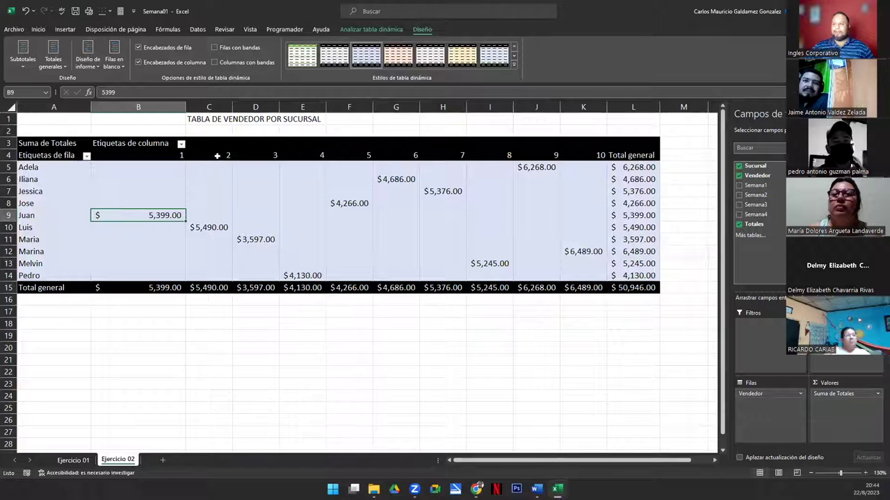
Switch the pivot table's column header and row header formatting off and back on, one at a time
left_click(157, 63)
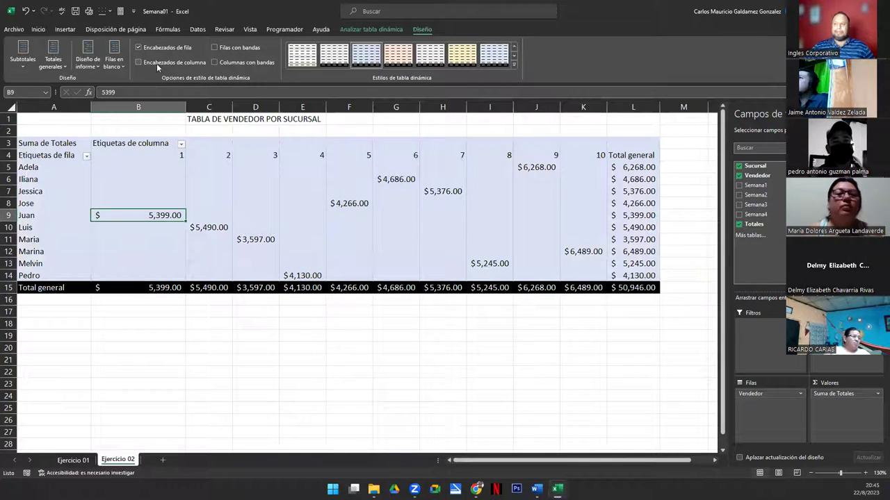
left_click(156, 63)
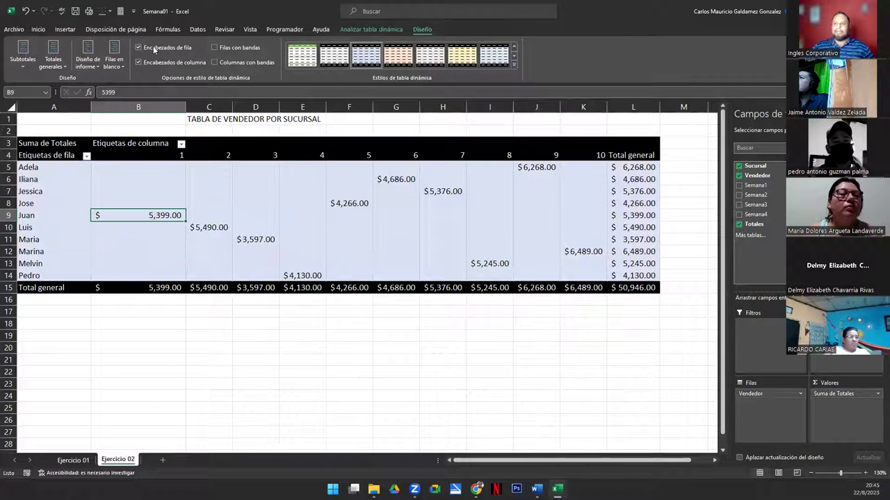
left_click(158, 48)
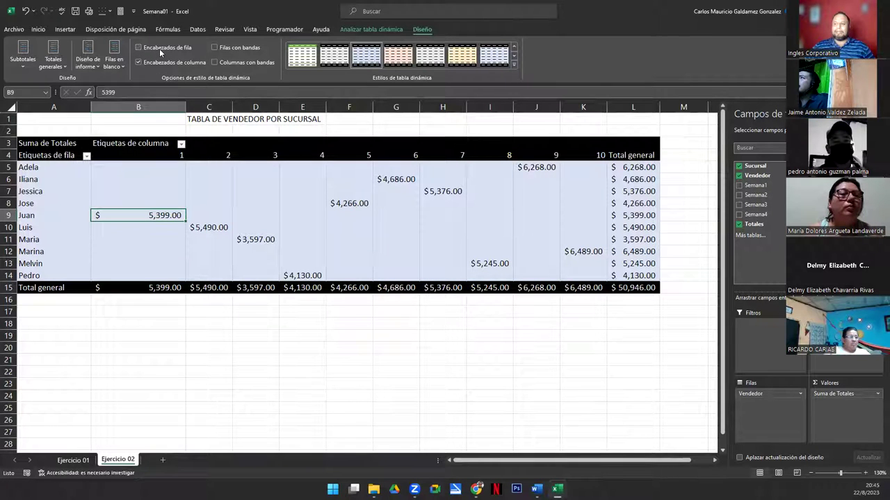
left_click(159, 48)
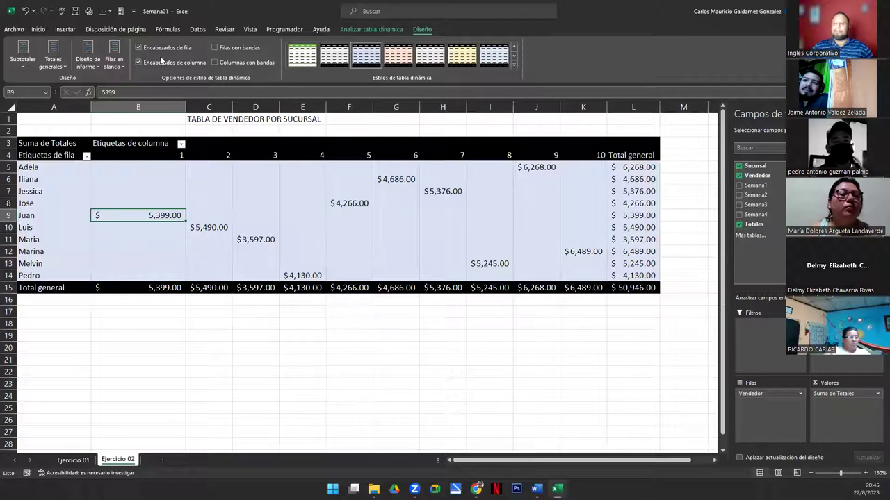
Apply the pivot table style with a green header and a white body
left_click(302, 55)
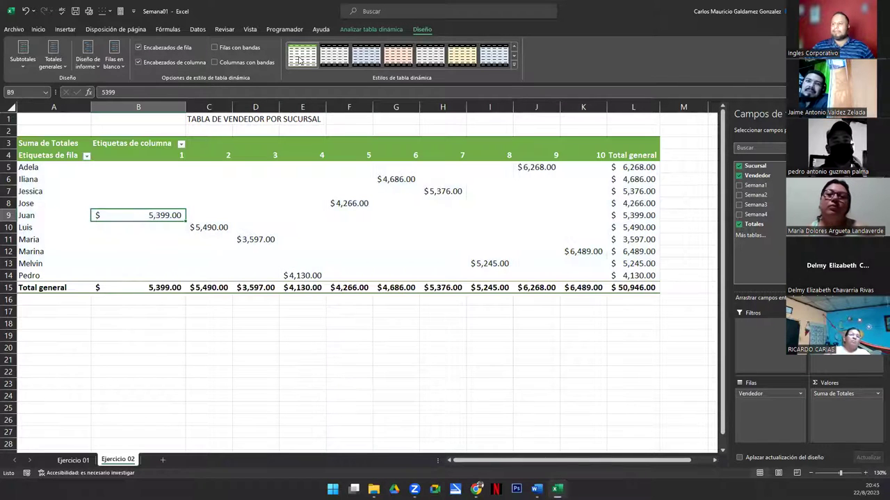
Apply the dark pivot table style with dark blue header and total rows and a light blue body
left_click(513, 66)
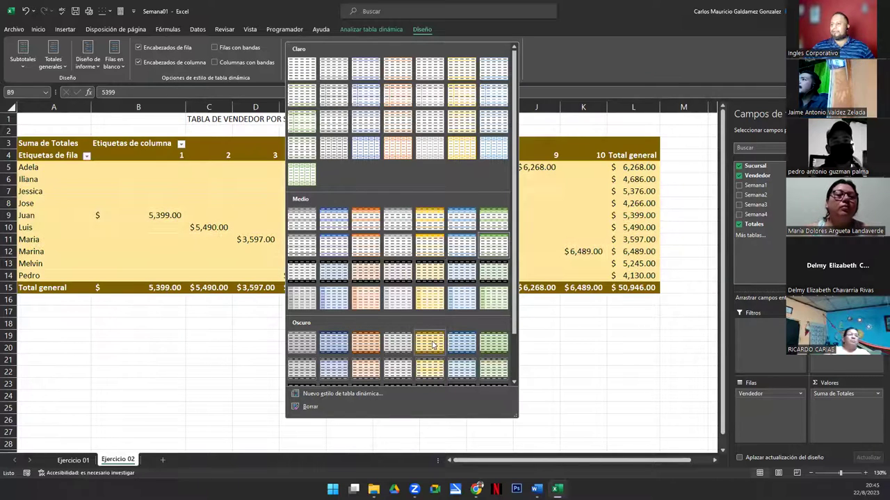
left_click(462, 343)
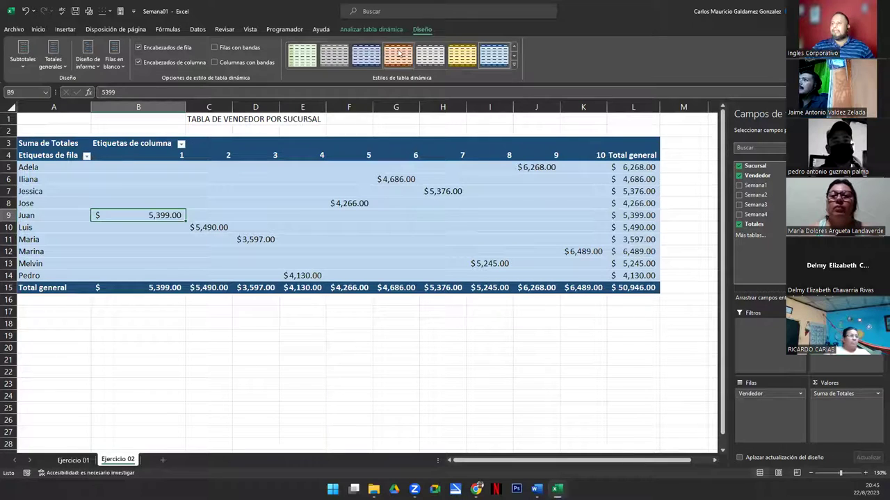
Compare the pivot table on Ejercicio 02 with its source table on Ejercicio 01
left_click(359, 31)
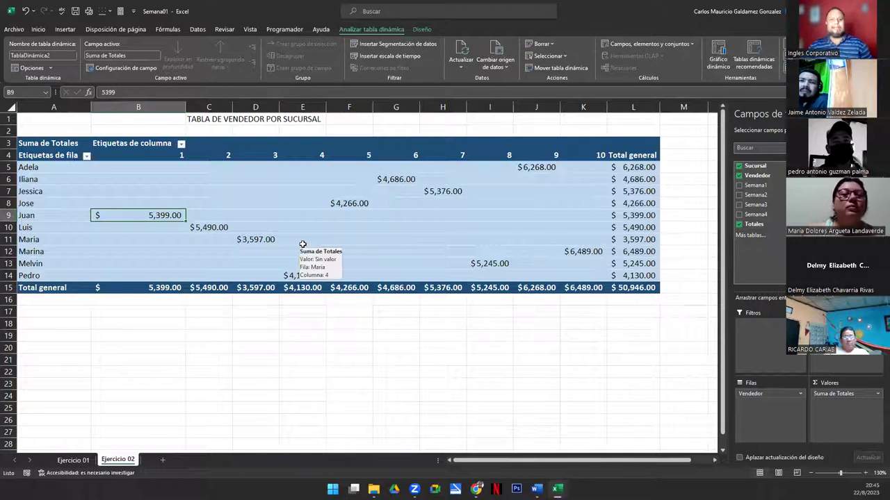
left_click(223, 203)
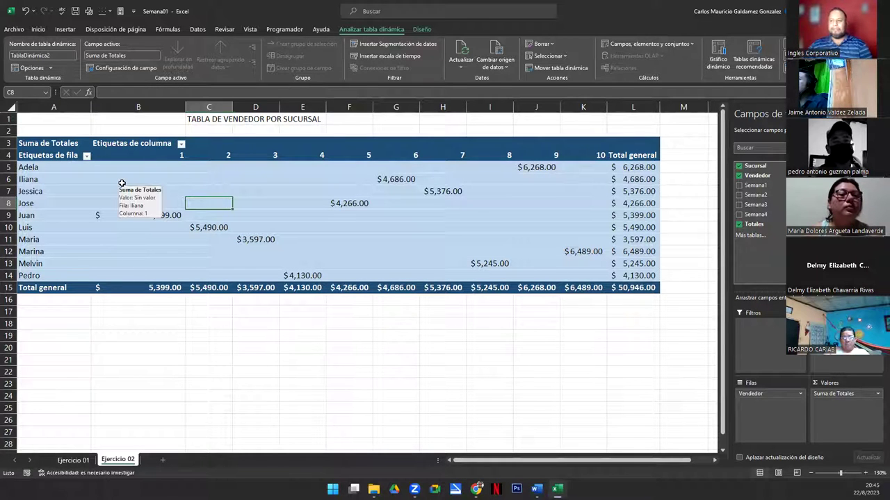
left_click(74, 461)
left_click(178, 195)
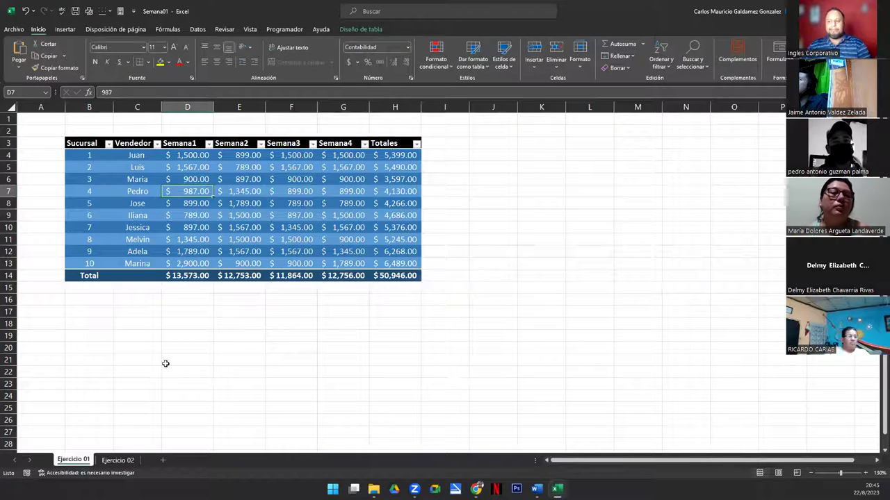
left_click(118, 462)
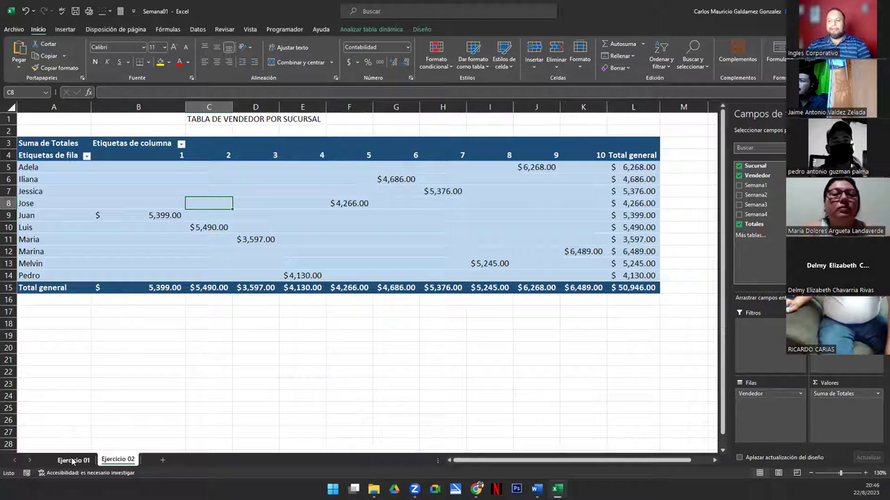
left_click(115, 200)
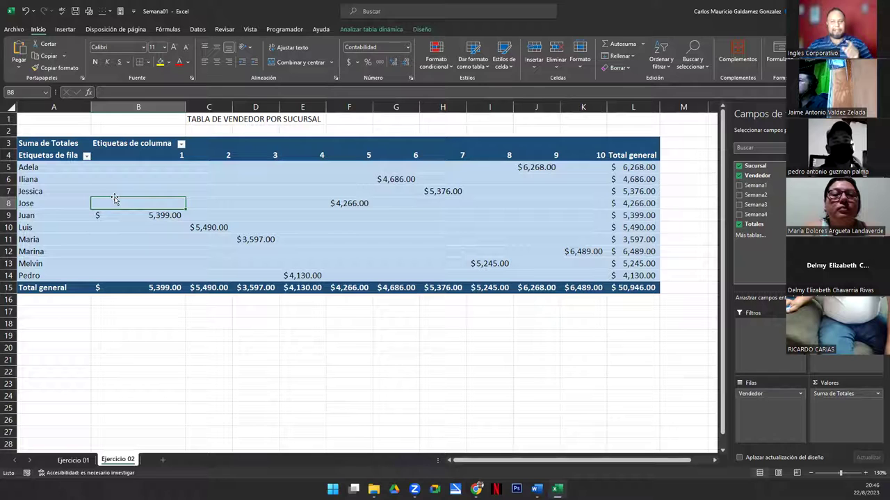
left_click(124, 171)
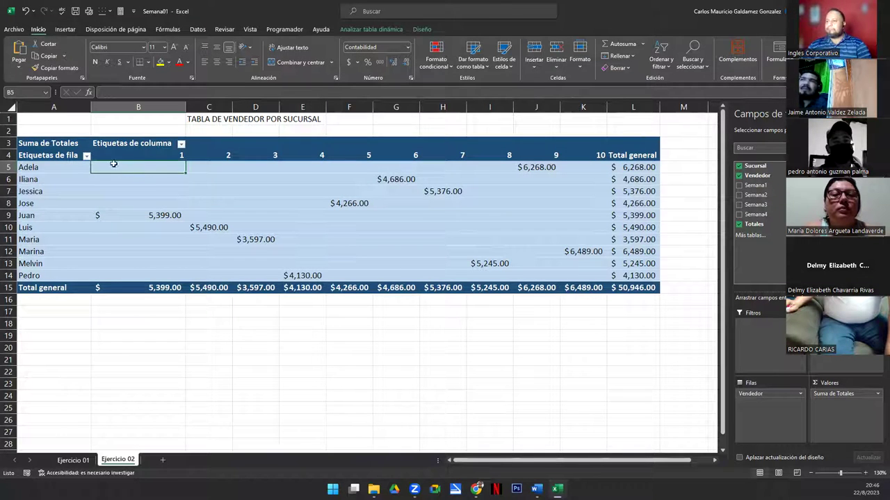
Check which active field belongs to the first branch headers, the first seller row and the grand total row of the pivot table
left_click(345, 32)
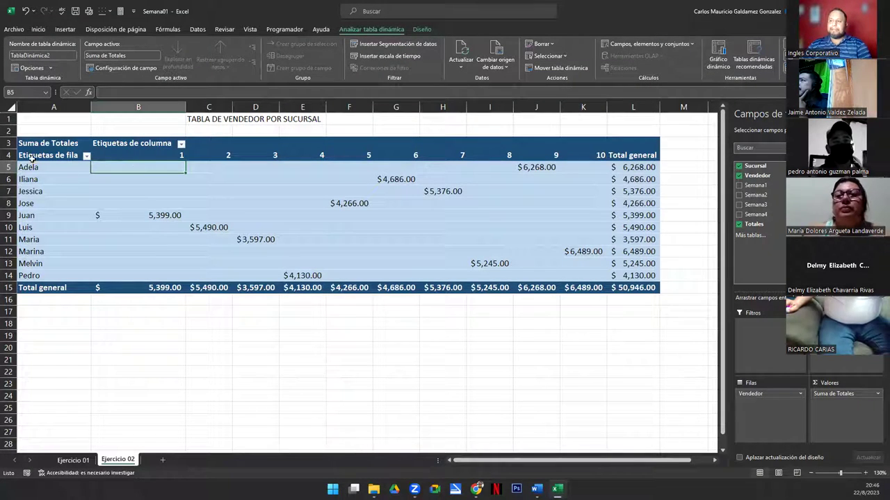
left_click(100, 151)
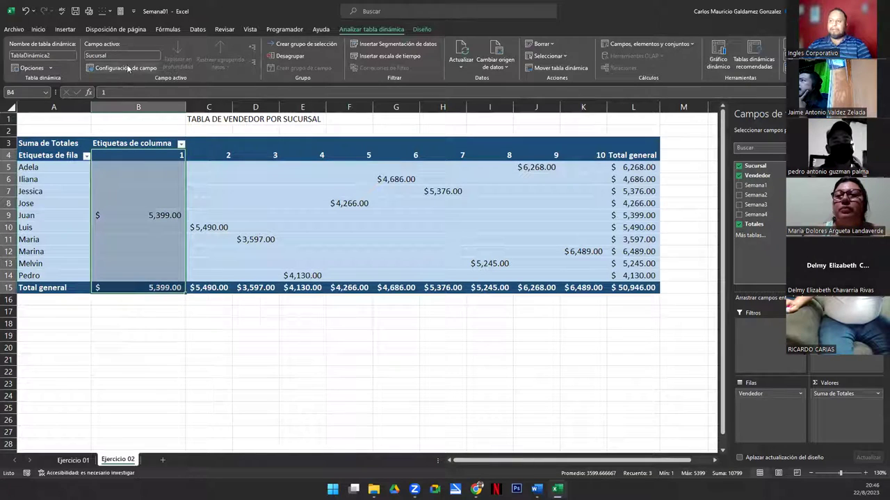
left_click(139, 155)
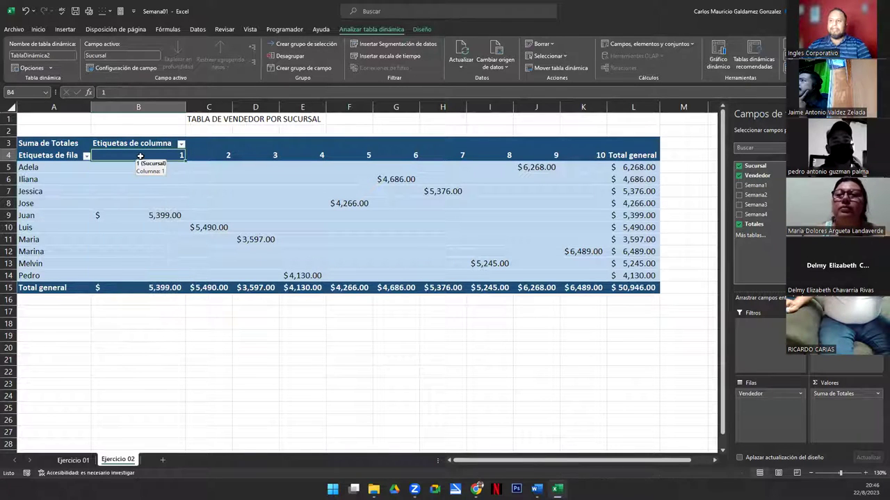
left_click(207, 155)
left_click(28, 167)
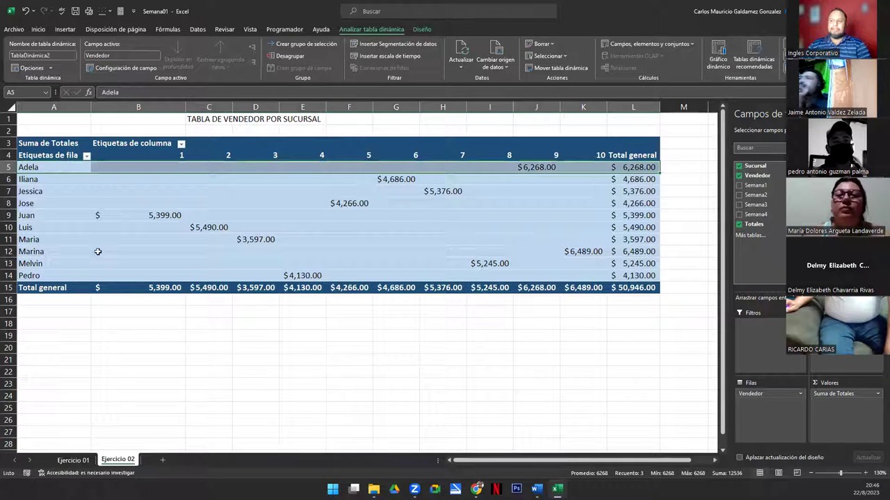
left_click(159, 289)
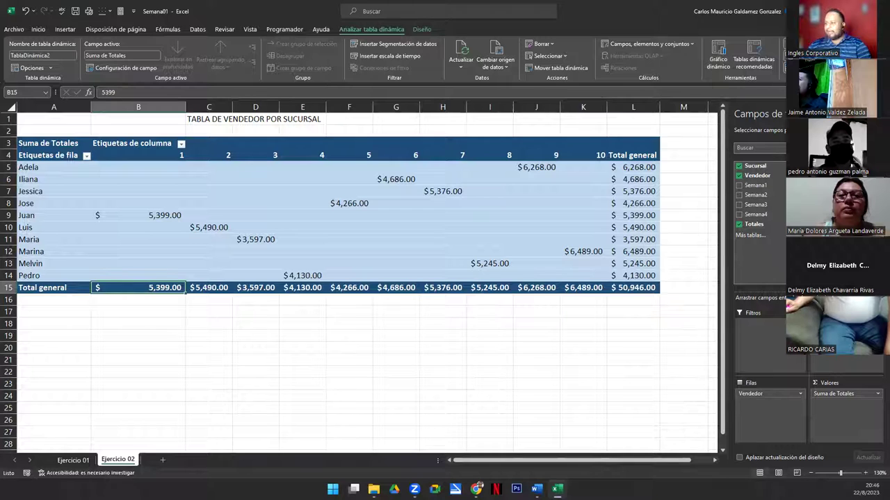
Examine the active field across the Sucursal column headers from 1 to 10 and on the Total general column
left_click(150, 158)
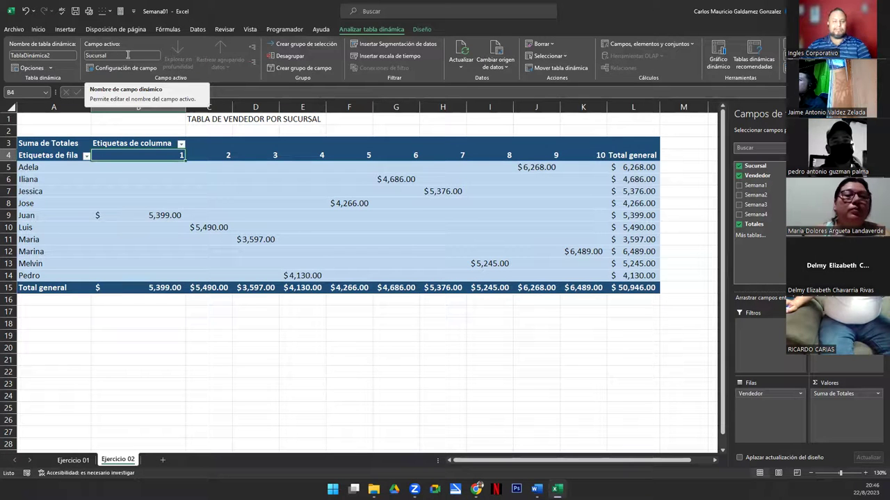
key("Right")
key("Right")
key("Right")
key("Right")
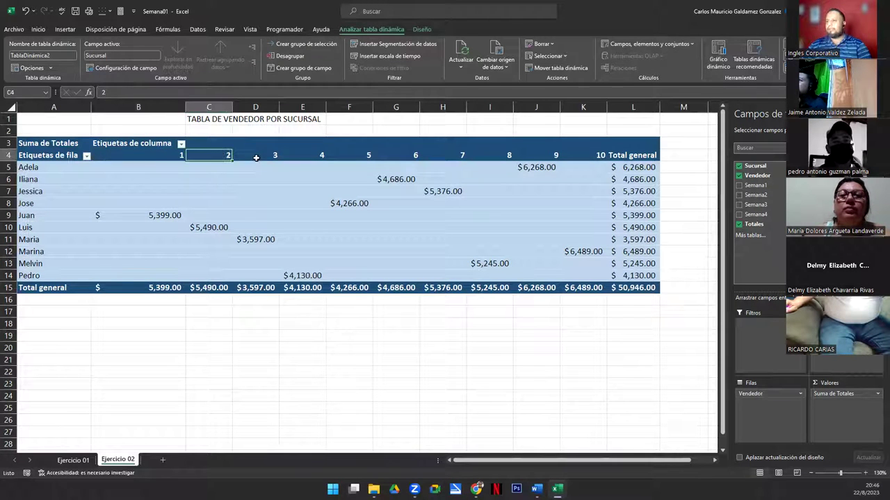
left_click(575, 159)
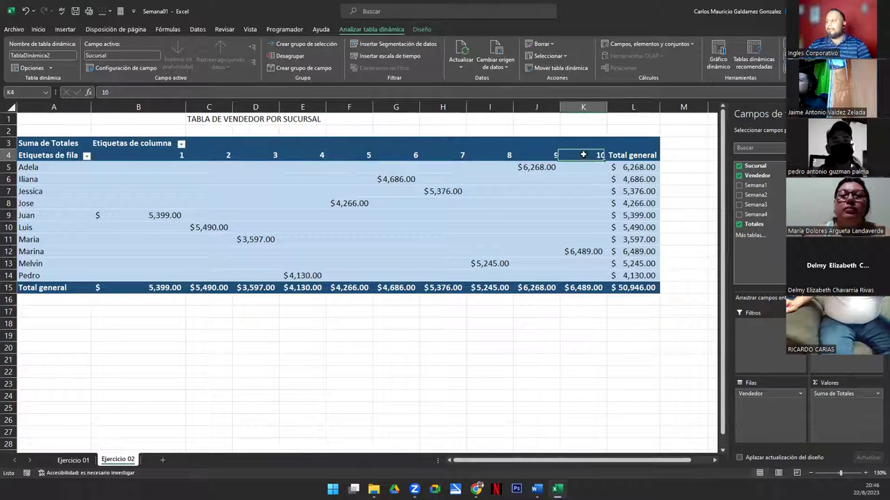
left_click(623, 157)
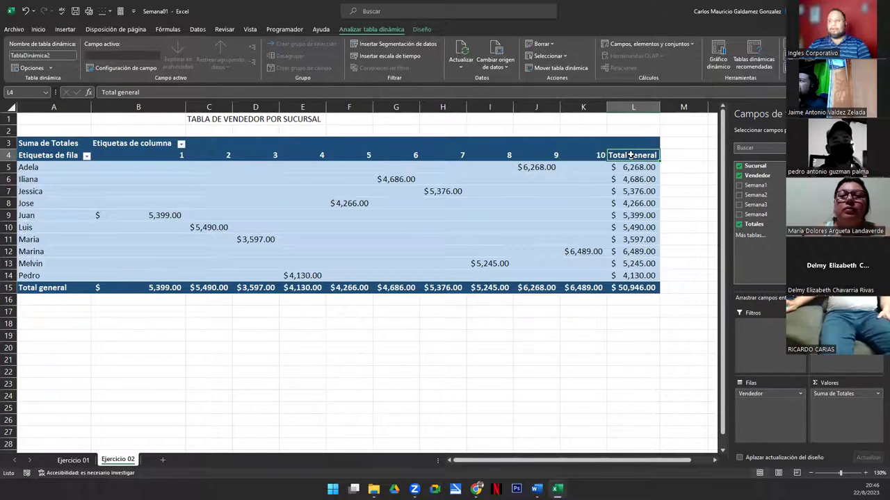
left_click(630, 148)
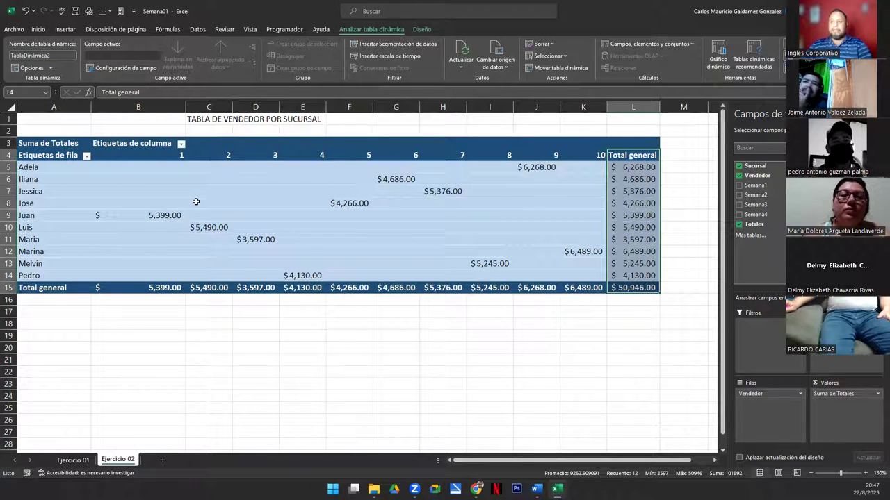
Review the seller names in the pivot table's row labels and their active field, Vendedor
left_click(41, 167)
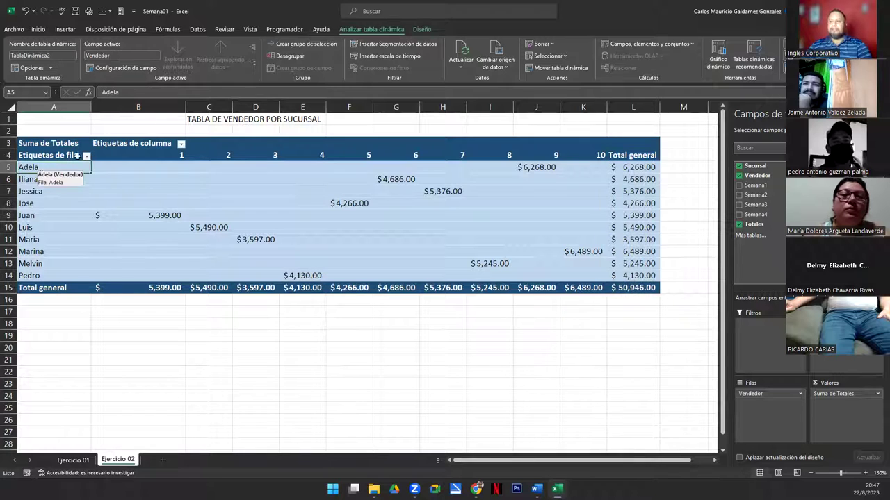
left_click(36, 181)
left_click_drag(36, 185, 49, 276)
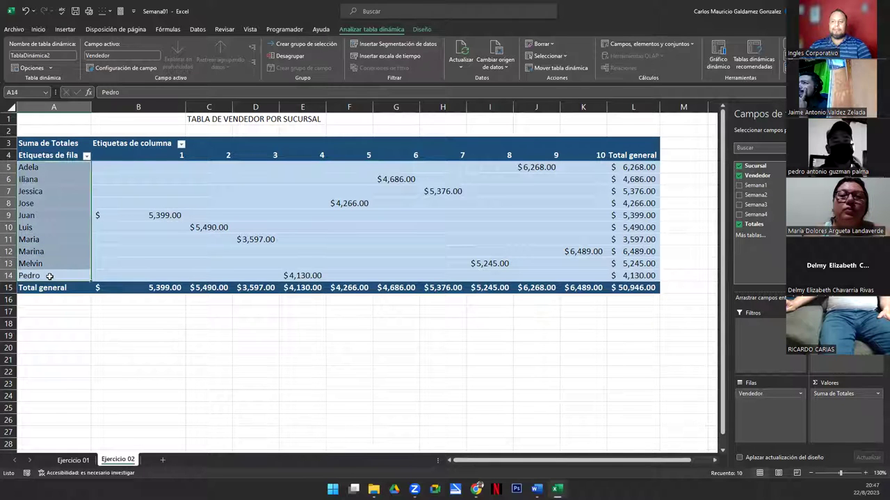
left_click(50, 276)
left_click(43, 256)
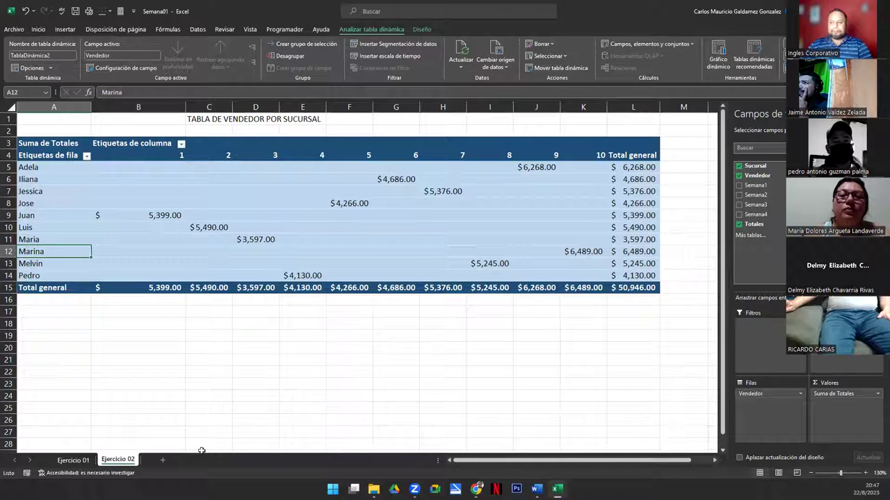
Turn off the total row of the VendedorXSemana table on the Ejercicio 01 sheet
left_click(73, 462)
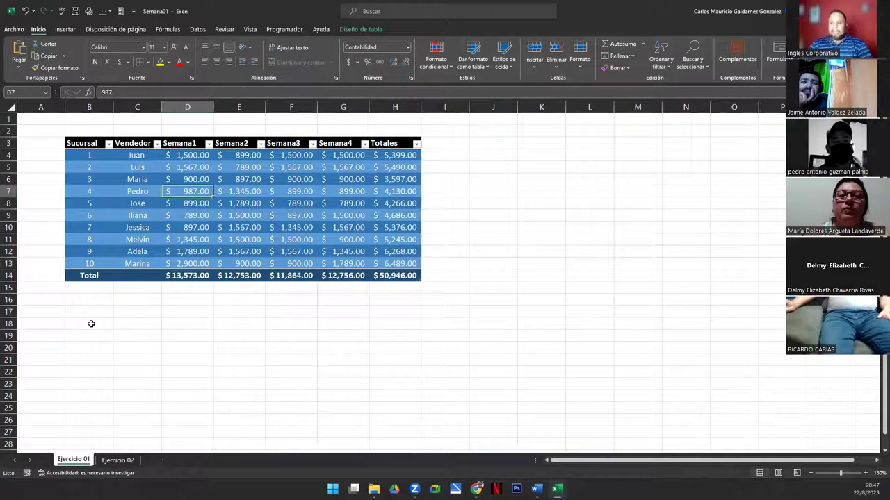
left_click(260, 228)
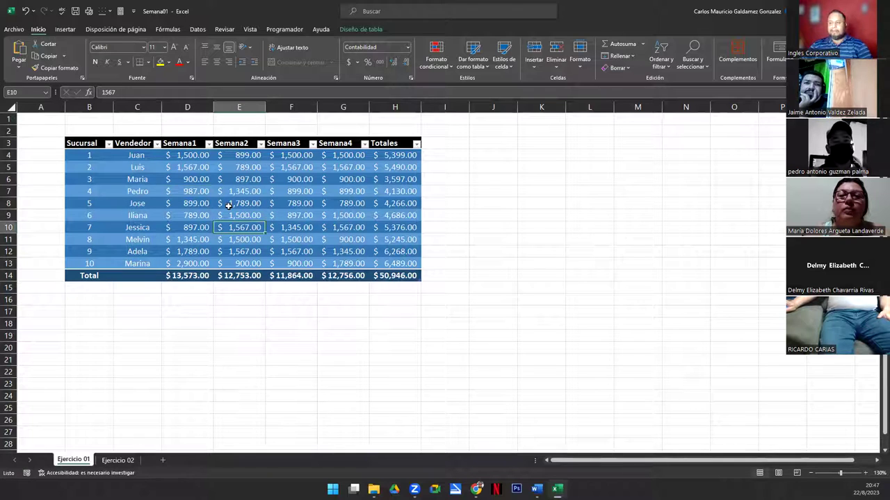
left_click(351, 29)
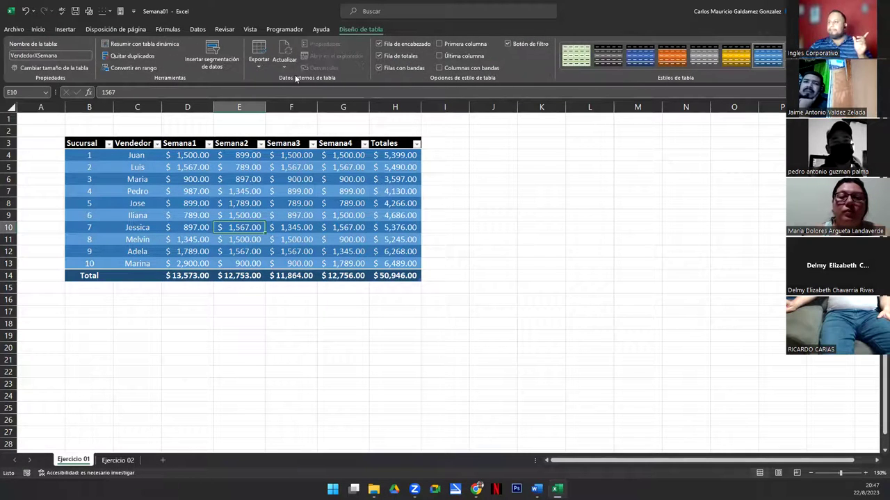
left_click(378, 56)
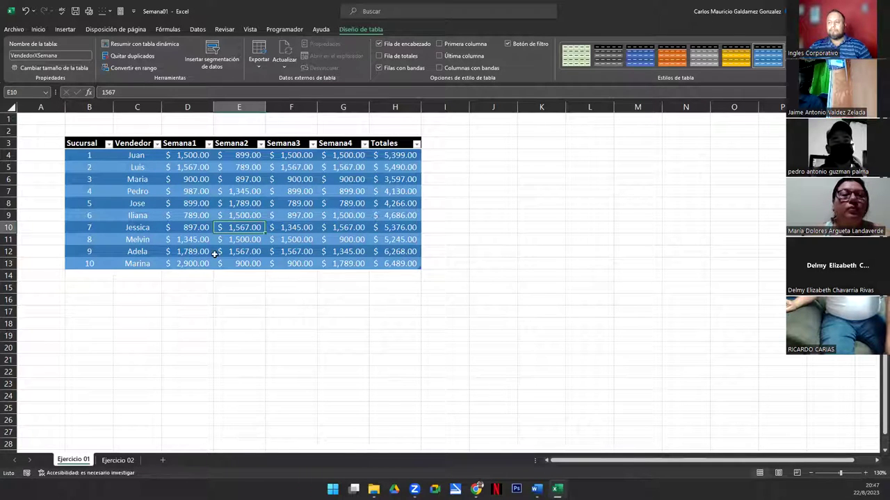
left_click_drag(201, 264, 396, 236)
left_click_drag(399, 186, 397, 154)
key("ctrl+c")
left_click(187, 277)
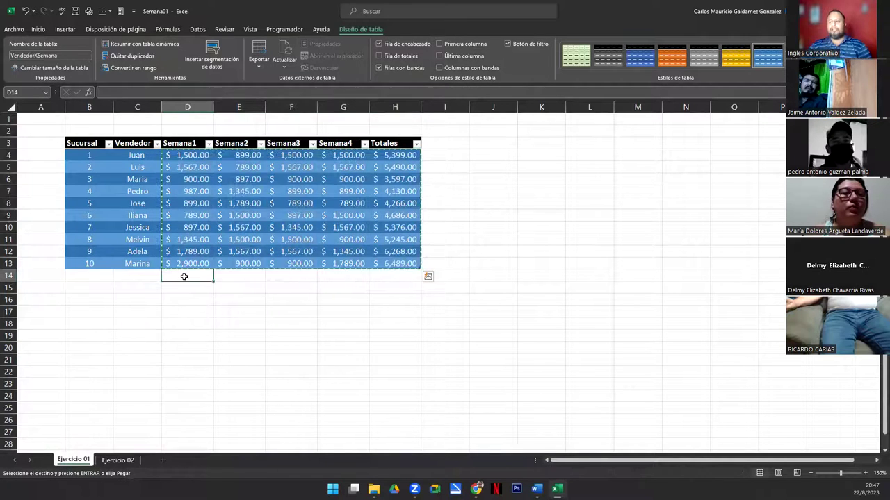
right_click(185, 279)
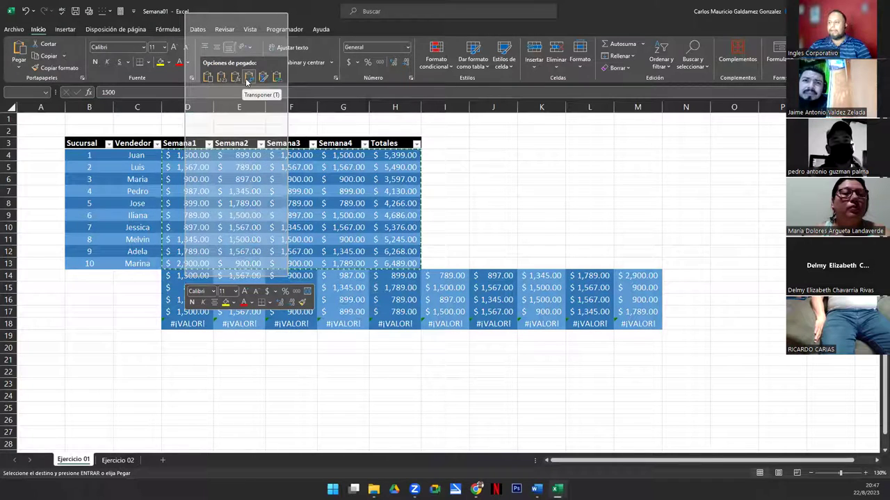
key("Escape")
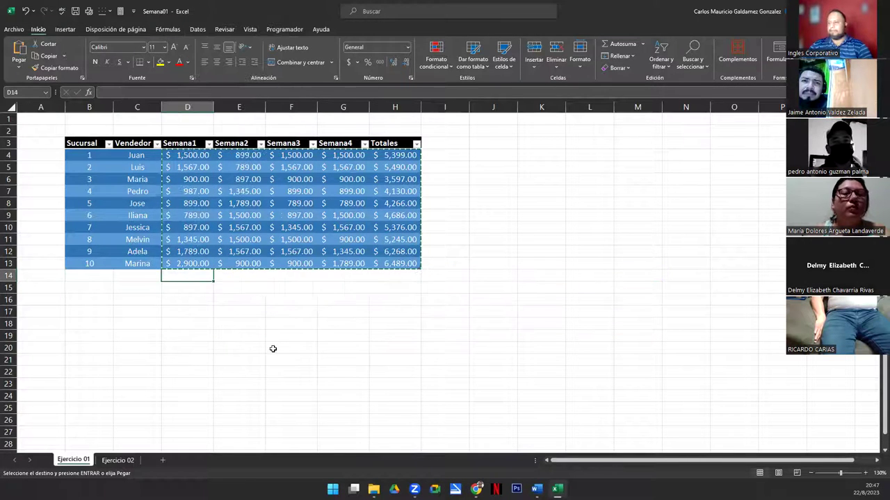
Copy the Semana1 to Semana4 amounts in D4:G13 and paste them below the table, starting at D14
left_click_drag(179, 156, 336, 263)
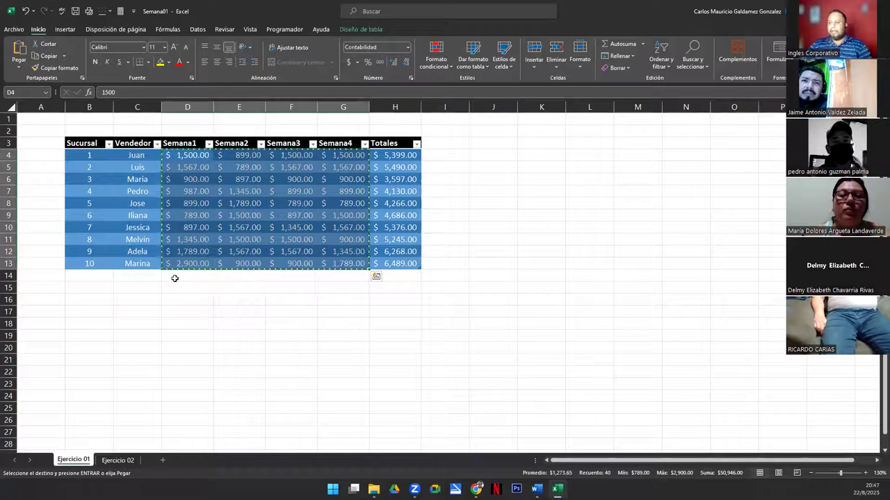
left_click(177, 277)
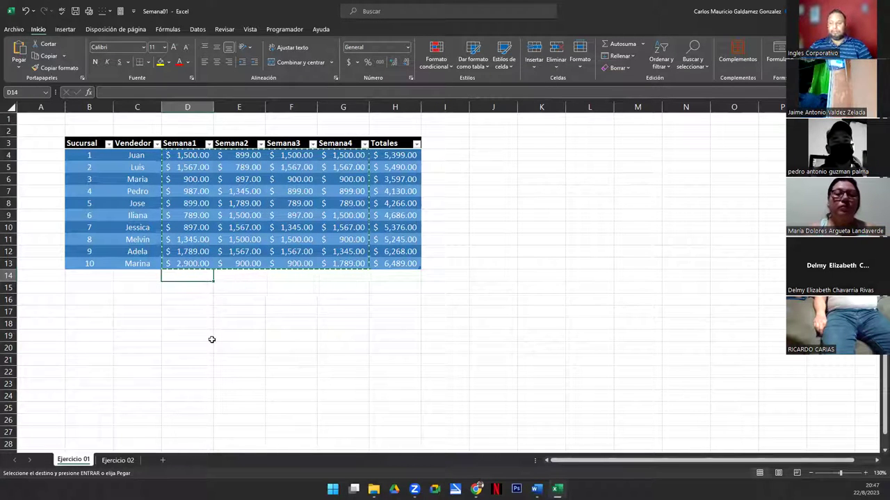
key("ctrl+v")
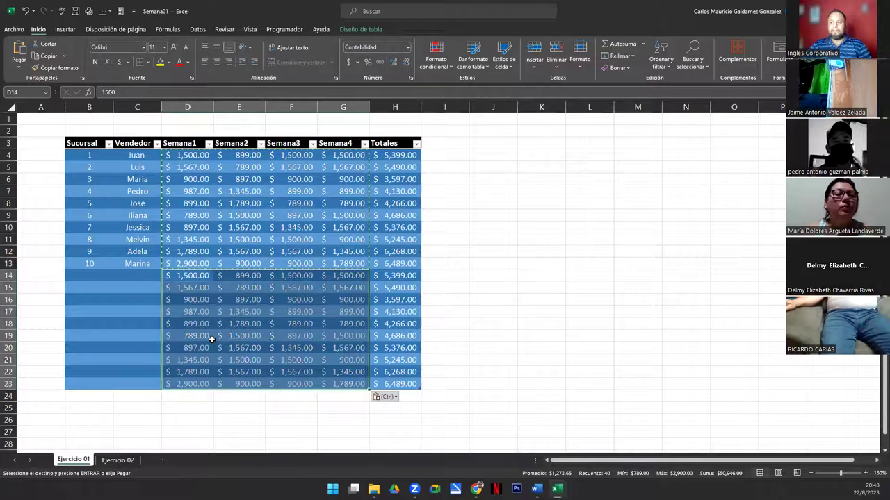
Enter 11 in B14 and continue the Sucursal numbering down to 20 in B23
left_click_drag(90, 157, 91, 266)
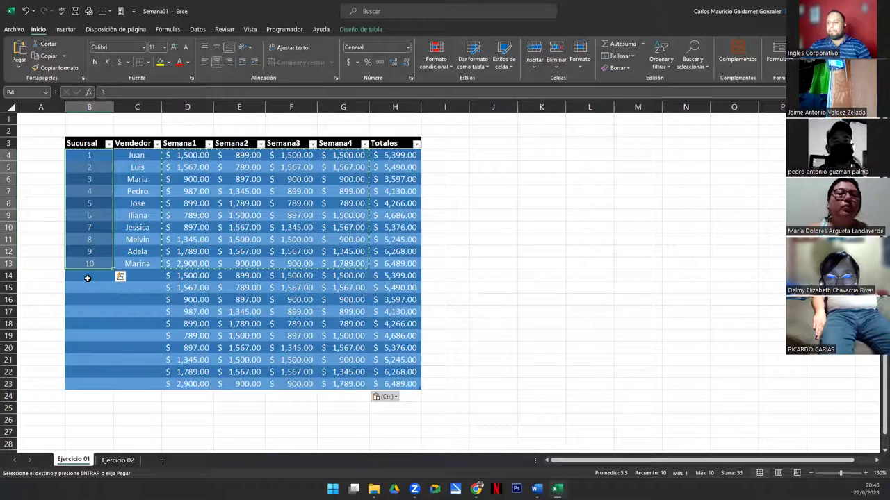
left_click(87, 278)
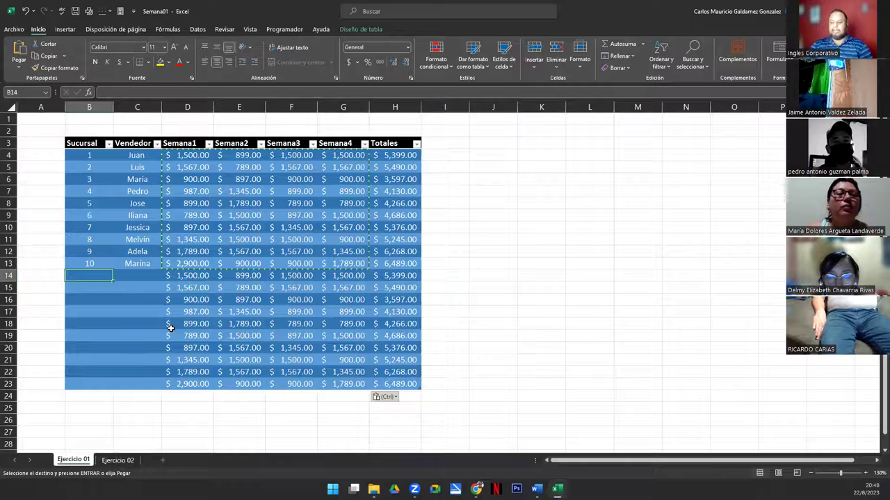
type("11")
key("Return")
key("Up")
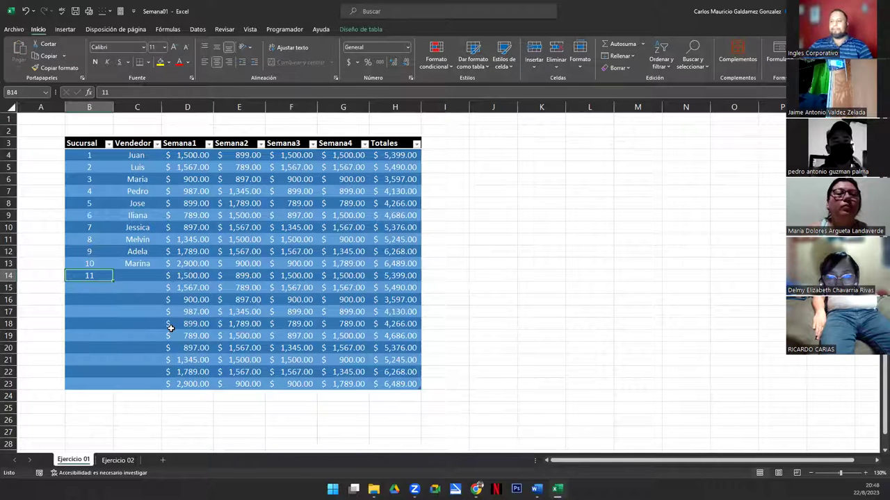
left_click_drag(89, 265, 109, 391)
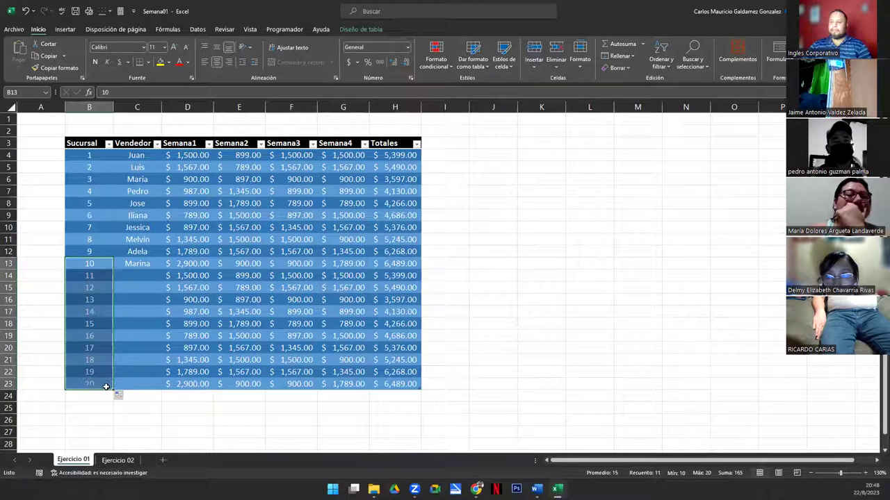
Copy the Vendedor names in C4:C13 and paste them into the new rows, starting at C14
left_click(141, 276)
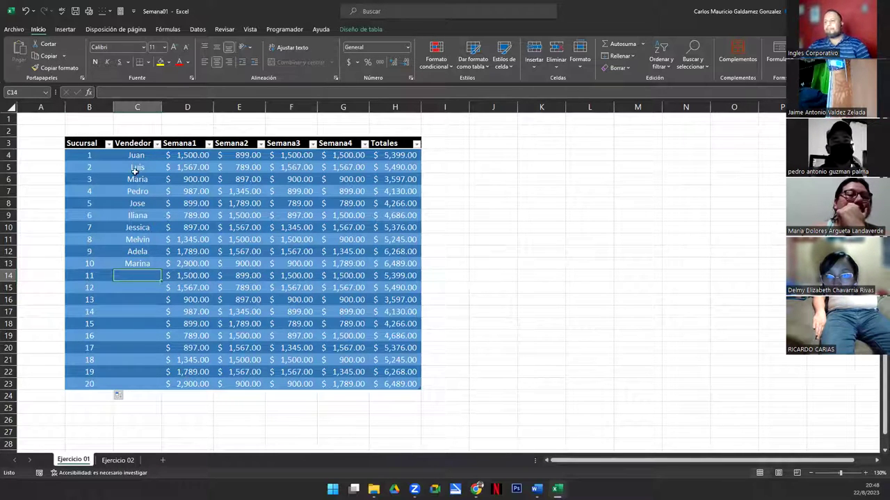
left_click_drag(130, 157, 127, 263)
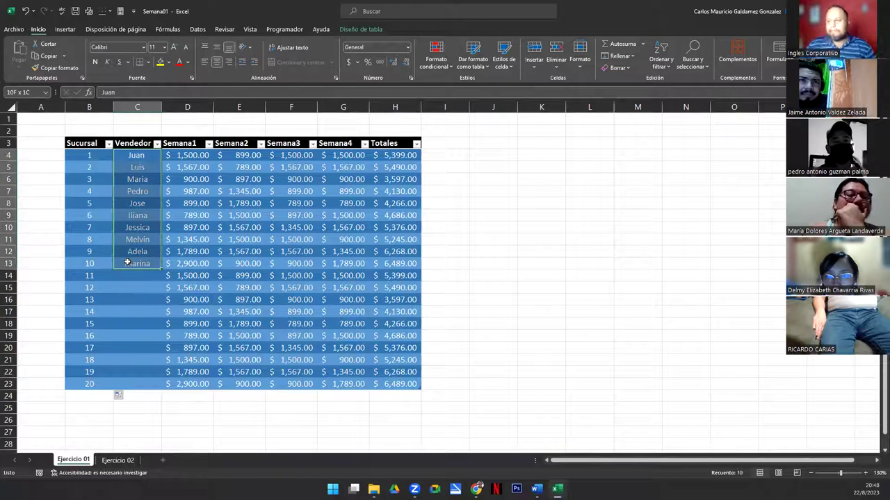
key("ctrl+c")
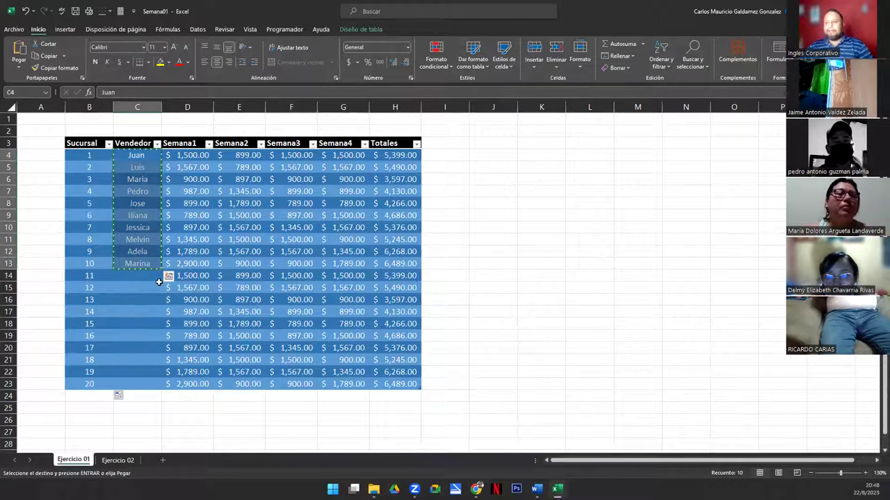
left_click(157, 280)
key("ctrl+v")
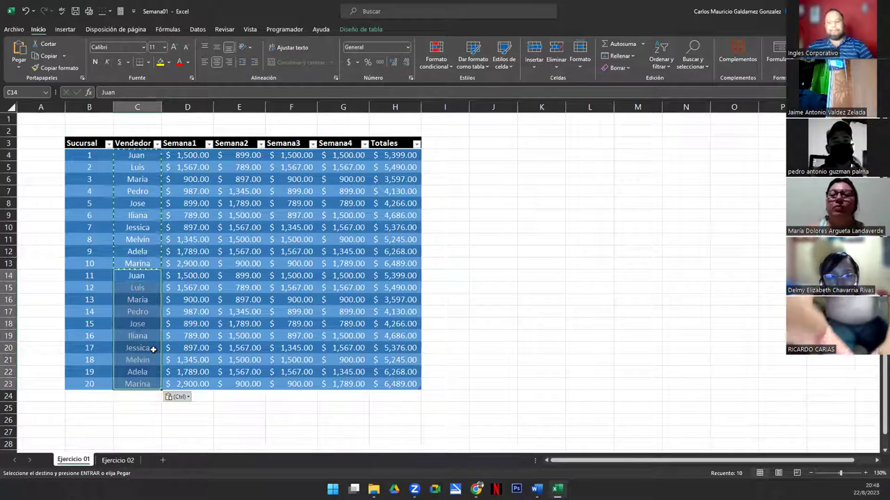
left_click(153, 350)
key("Escape")
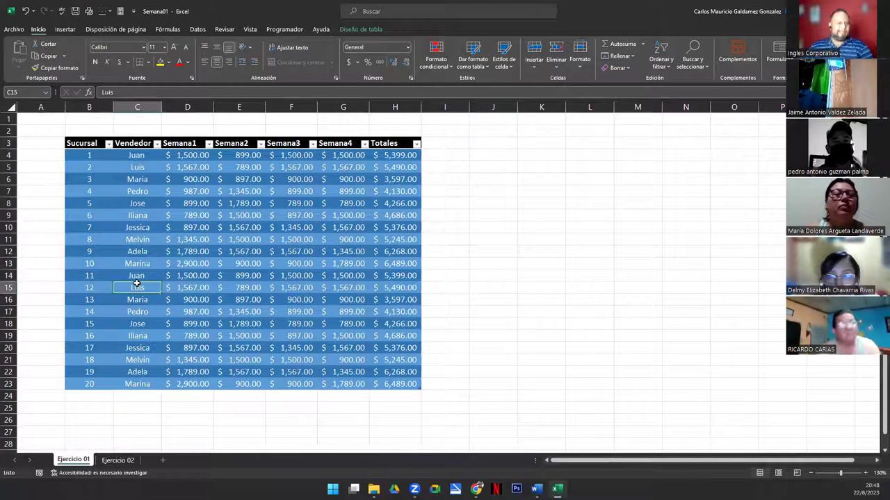
Review the added rows B14:G23 and compare the first seller's entries in rows 4 and 14
left_click_drag(88, 276, 361, 383)
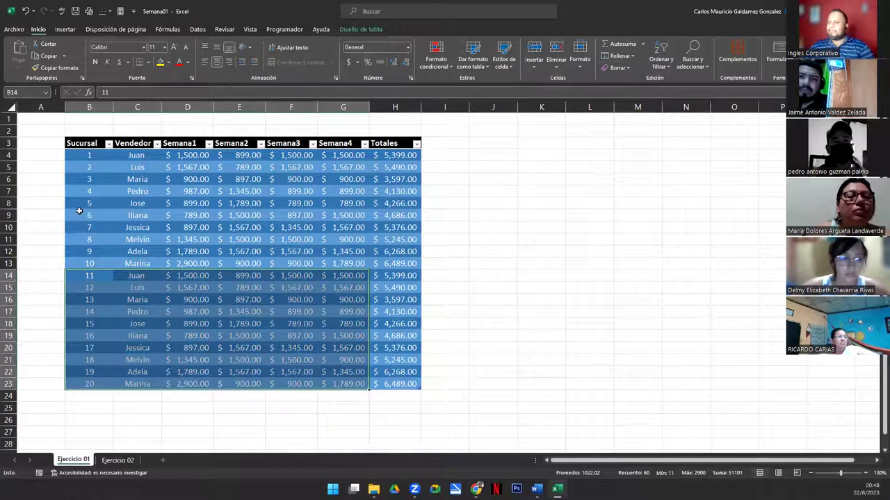
left_click_drag(78, 275, 87, 384)
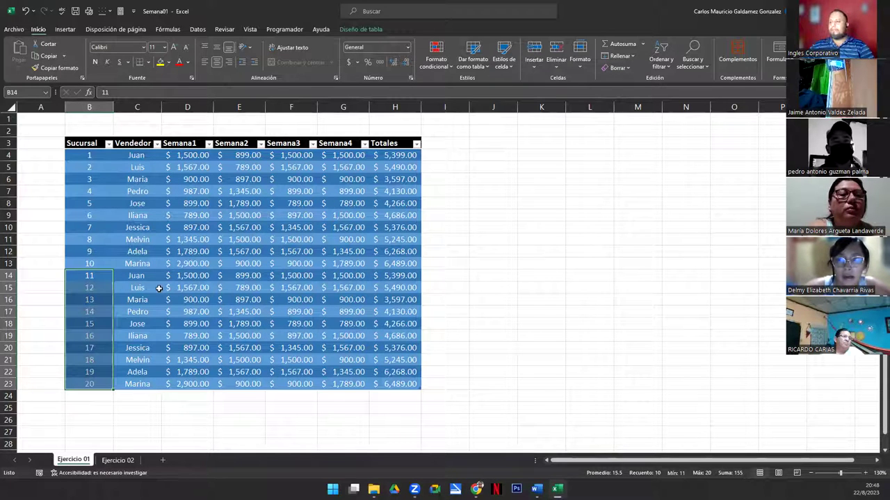
left_click_drag(129, 275, 400, 276)
left_click_drag(389, 156, 139, 156)
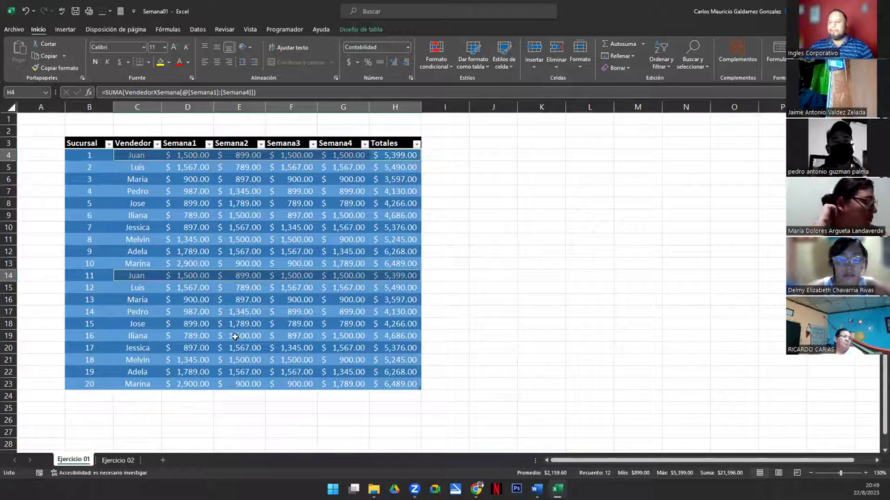
Turn on the total row of the VendedorXSemana table and widen the Totales column to fit its contents
left_click(207, 262)
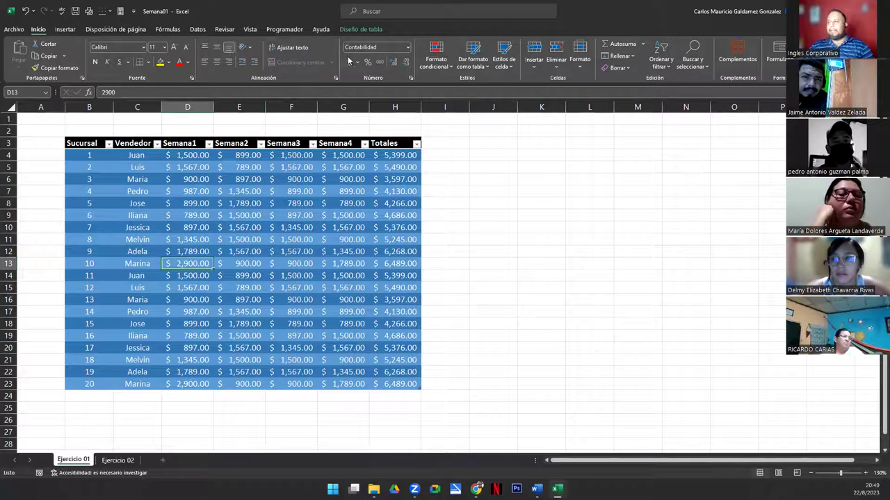
left_click(361, 29)
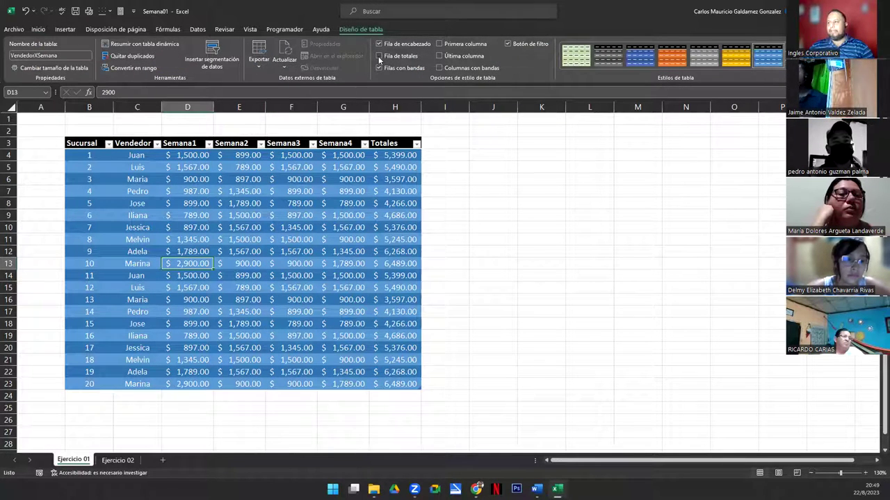
left_click(378, 56)
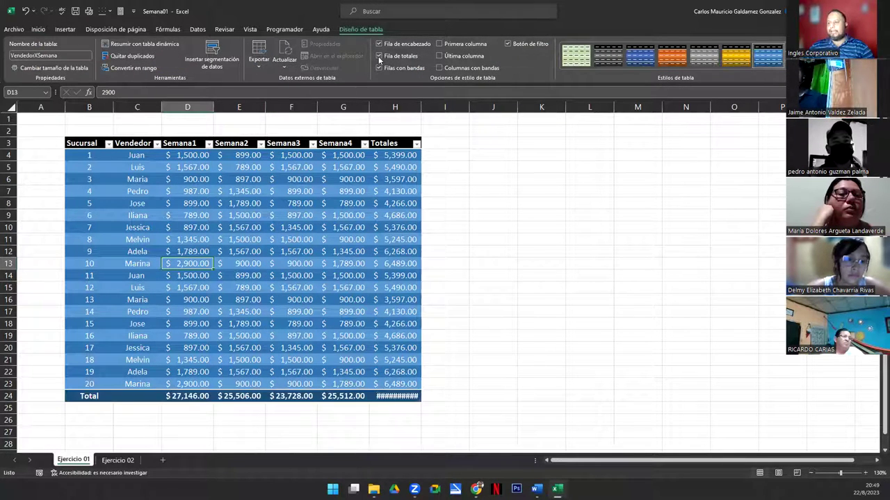
double_click(420, 108)
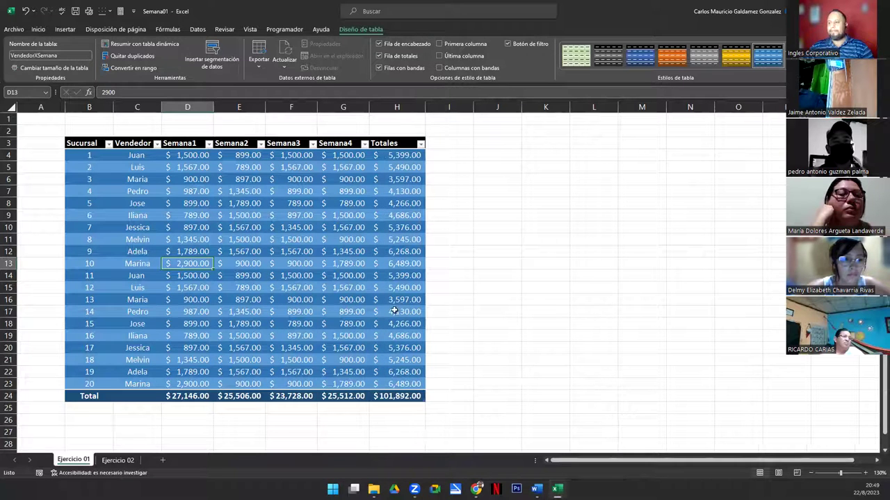
left_click(193, 398)
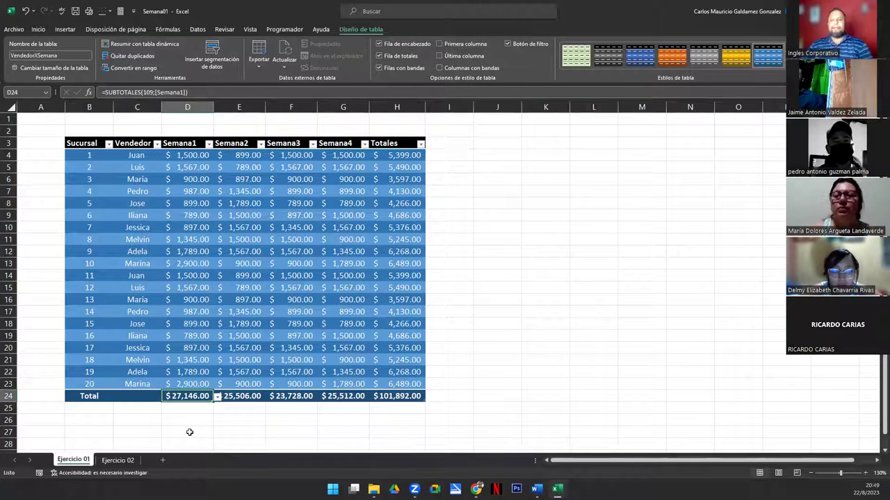
left_click(244, 277)
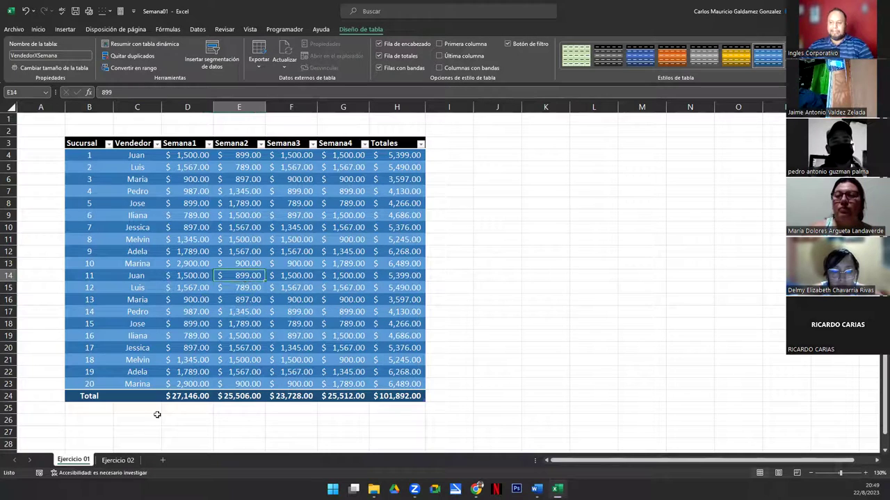
Refresh the Ejercicio 02 pivot table with the branch rows added to its source table
left_click(114, 460)
left_click(159, 229)
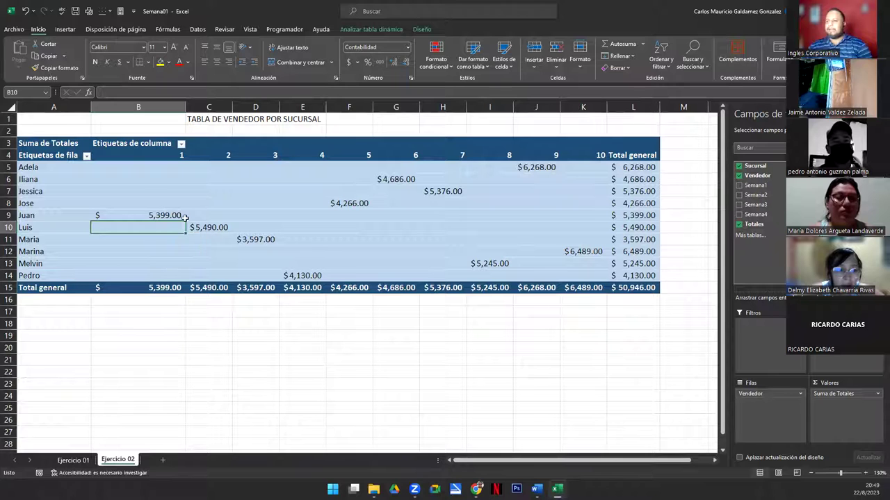
left_click(150, 202)
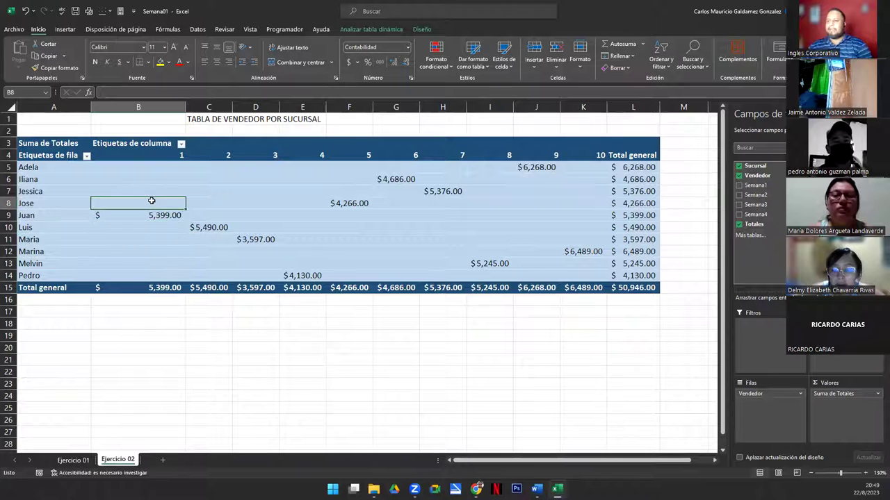
left_click(371, 30)
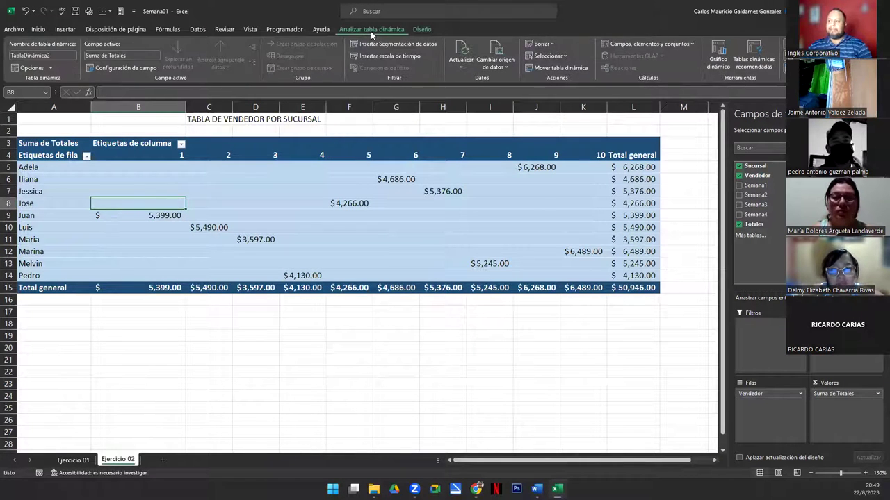
left_click(465, 52)
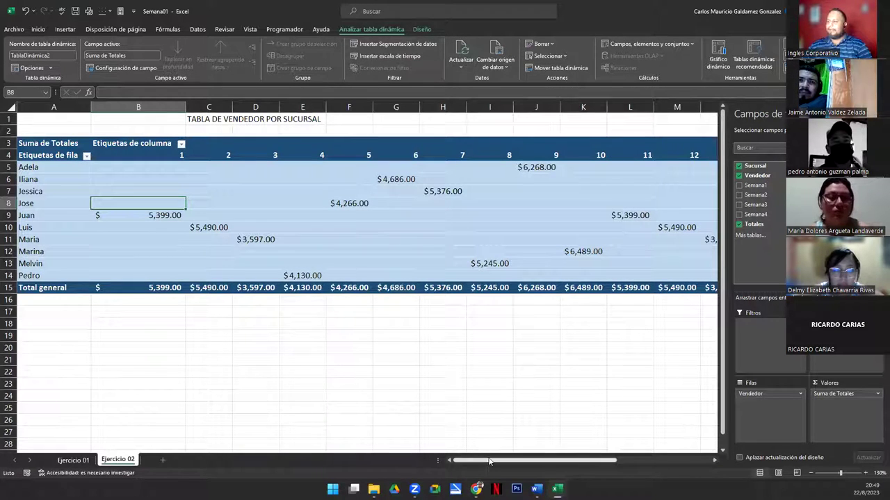
Check the first seller's Total general against the amounts for branches 9 and 19 in row 5
left_click_drag(490, 464, 588, 463)
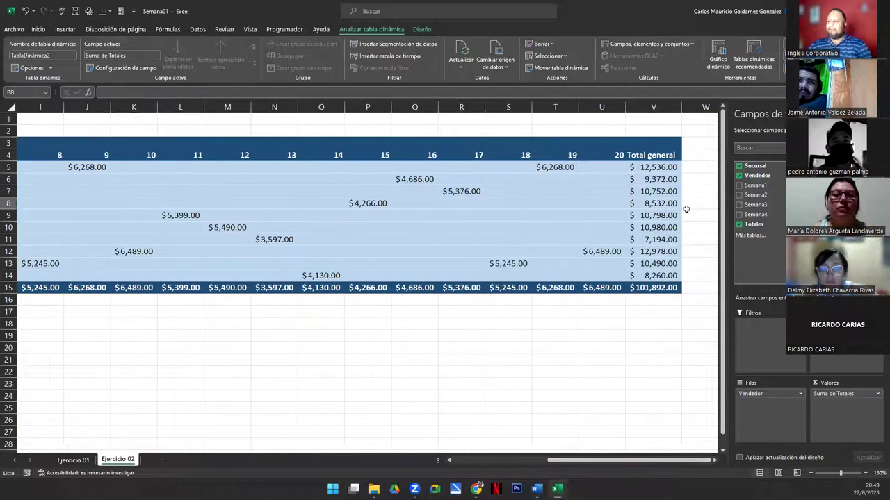
left_click(666, 166)
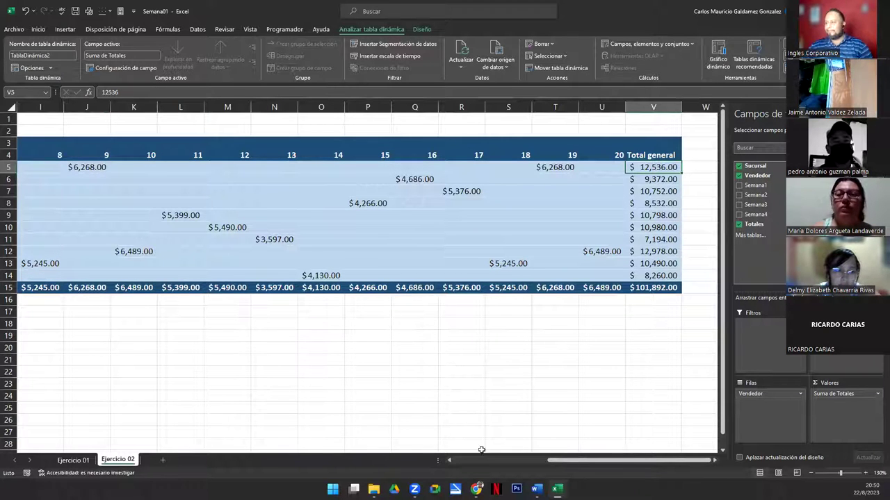
left_click(452, 463)
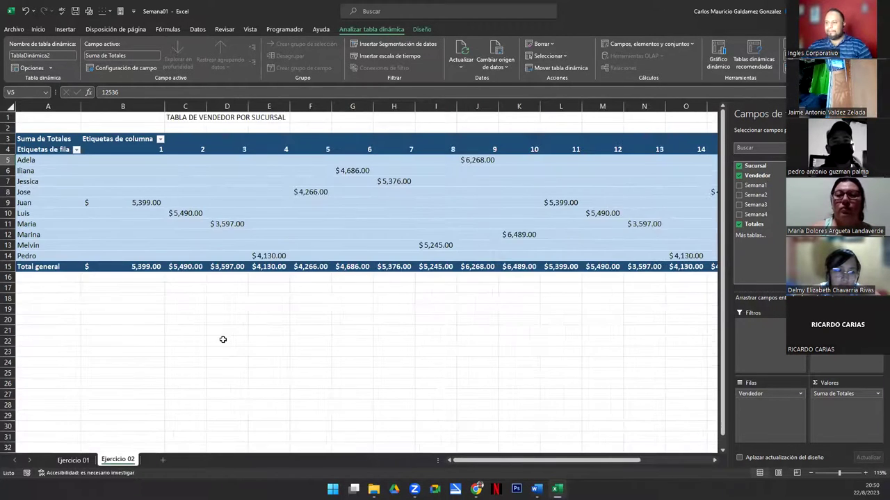
scroll(222, 339, "down", 1)
scroll(222, 344, "down", 1)
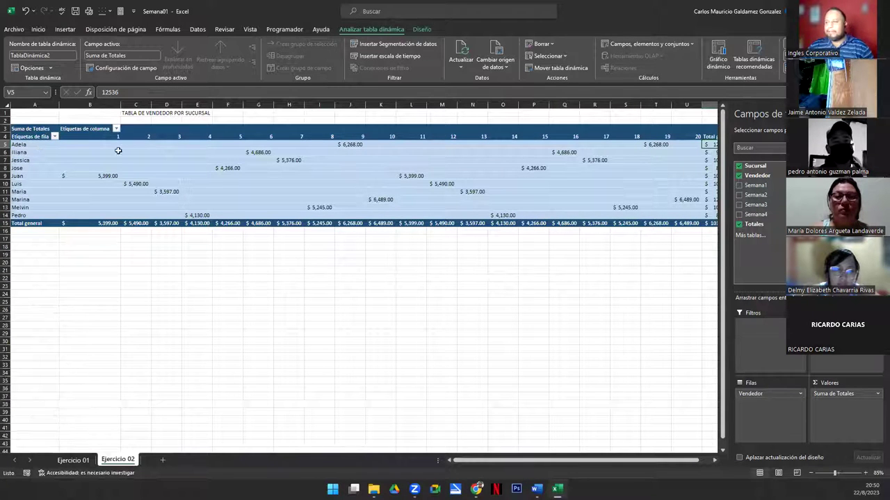
left_click(341, 146)
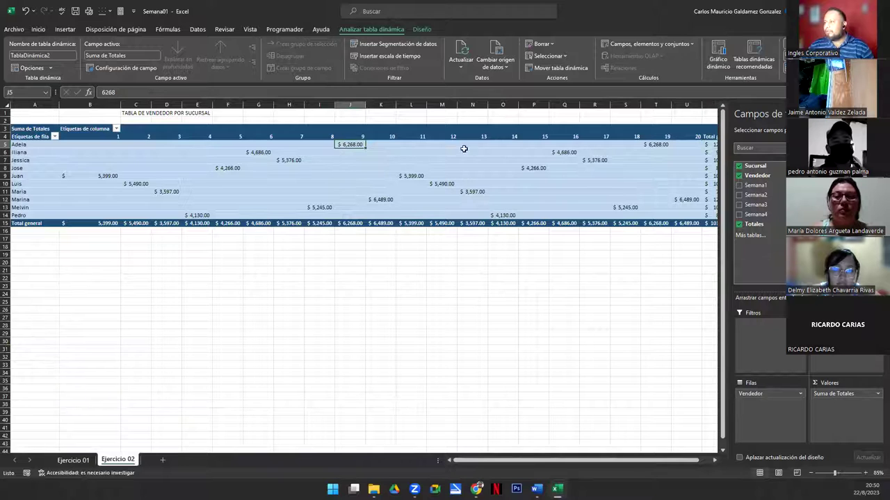
left_click(646, 145, "ctrl")
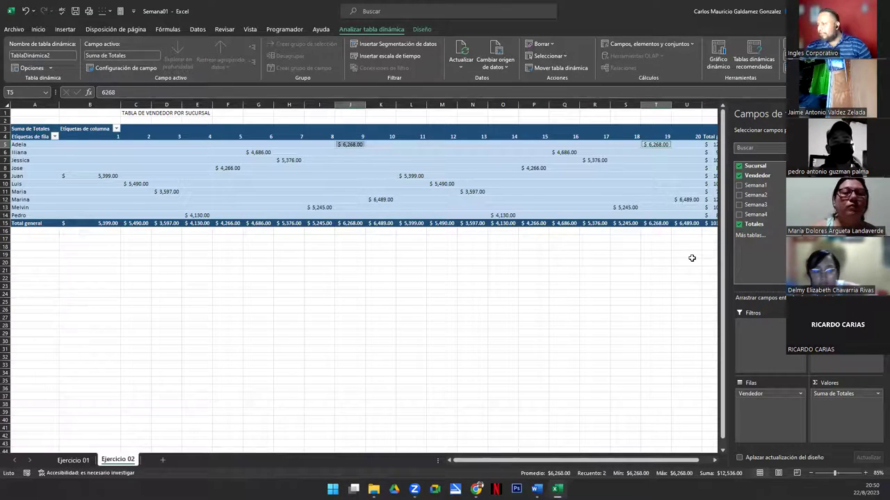
key("Right")
key("Right")
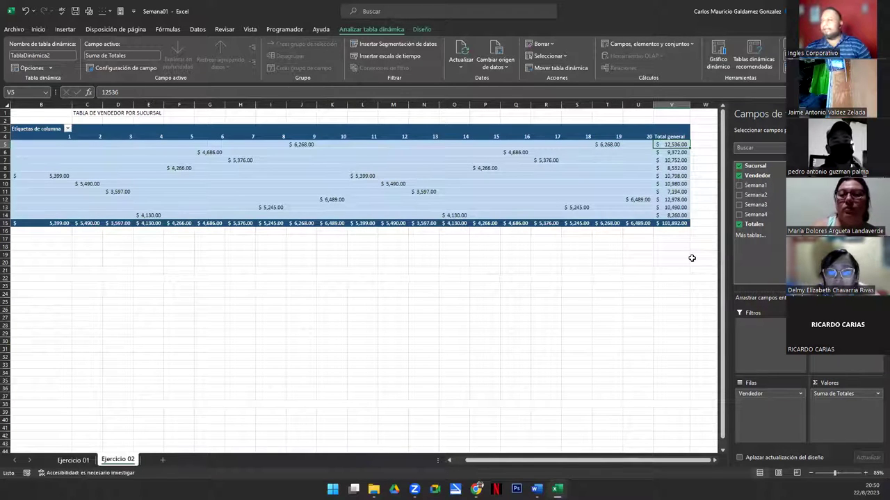
Go through the first seller's pivot row across the branches, then examine the whole row from its label
key("Left")
key("Left")
key("Left")
key("Left")
key("Left")
key("Left")
key("Left")
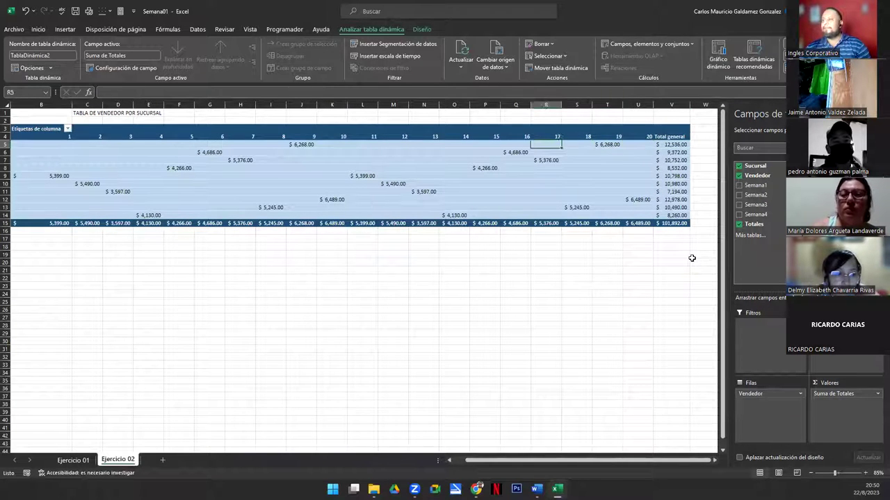
key("Left")
key("Left")
key("Left")
key("Left")
key("Left")
key("Right")
key("Right")
key("Right")
key("Right")
key("Right")
key("Right")
key("Right")
key("Right")
key("Right")
key("Right")
key("Right")
key("Right")
key("Left")
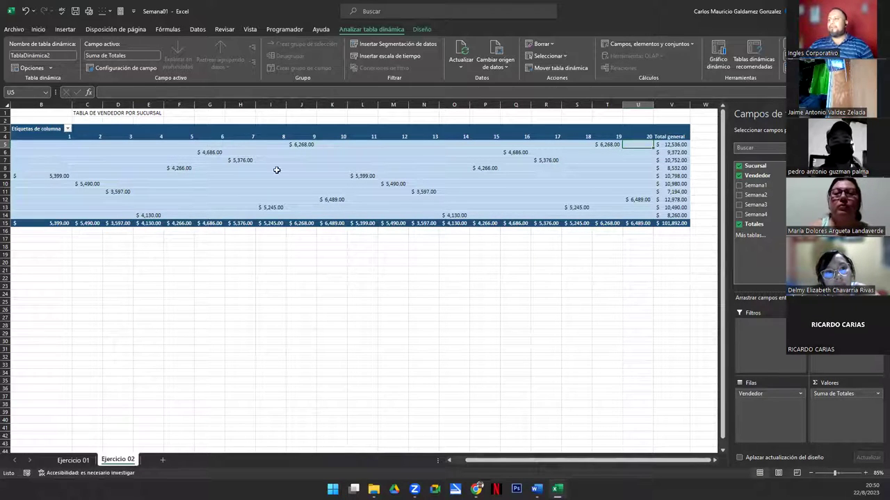
left_click(292, 142)
left_click(592, 145)
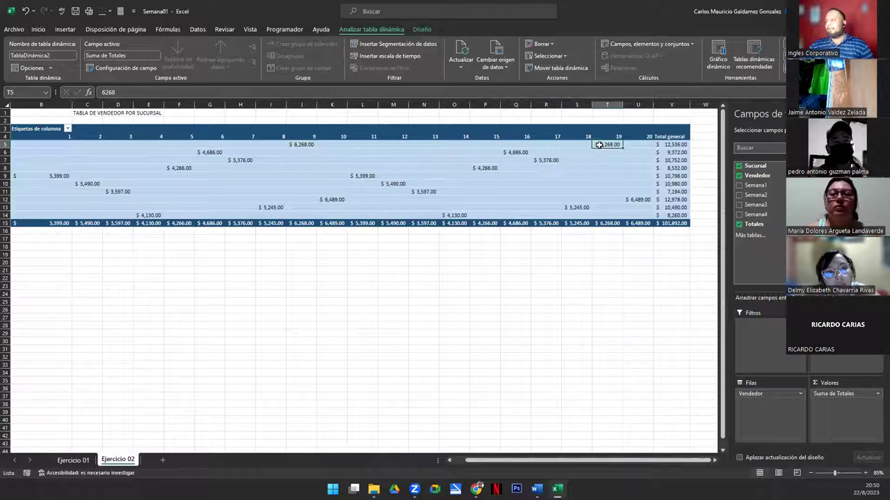
left_click(456, 461)
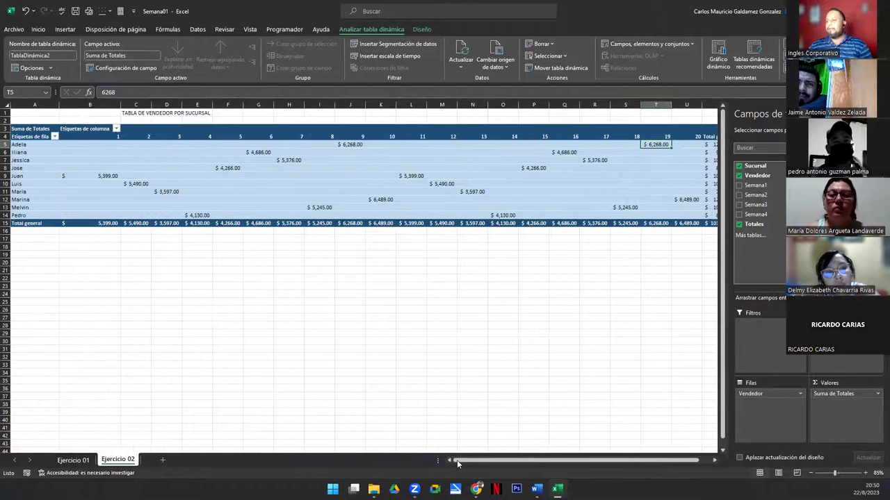
left_click(19, 144)
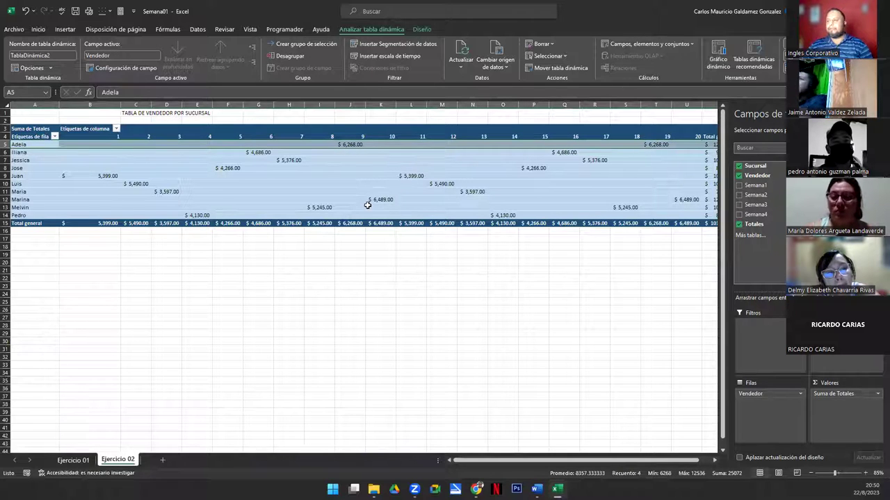
Refresh the pivot table again to refit its column widths, and view the sheet at 100% zoom
left_click(298, 190)
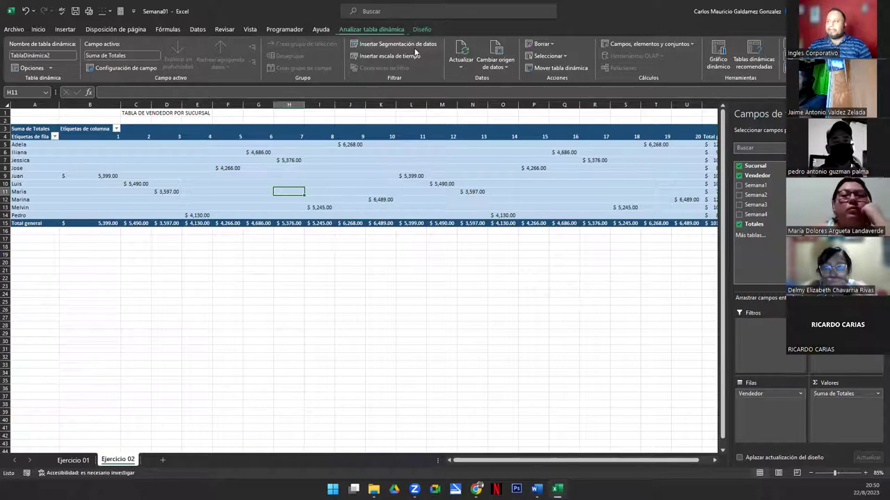
left_click(462, 54)
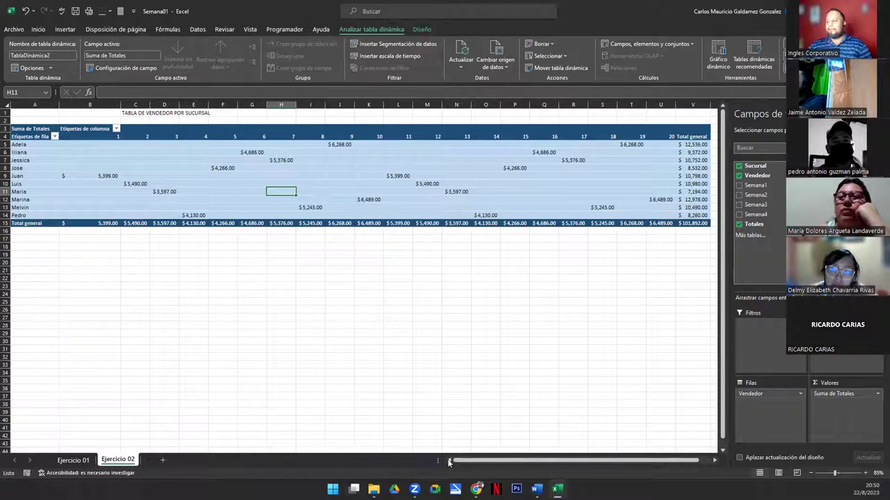
left_click(115, 272)
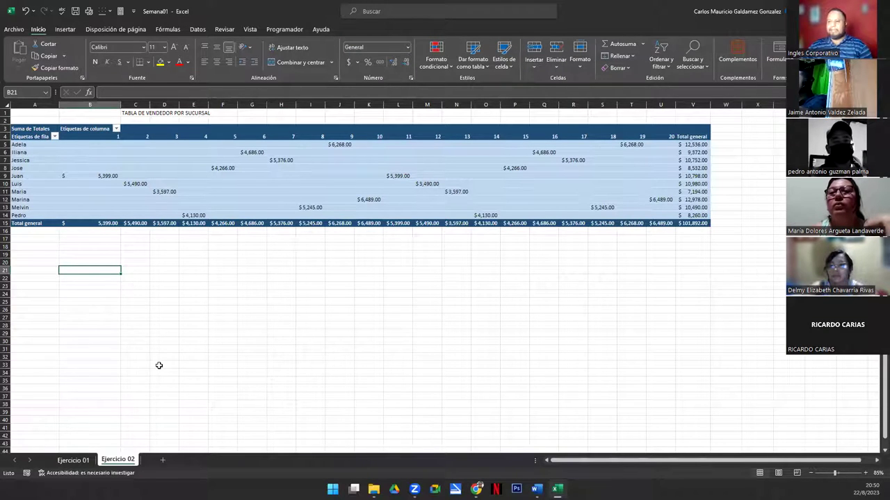
scroll(129, 328, "up", 1, "ctrl")
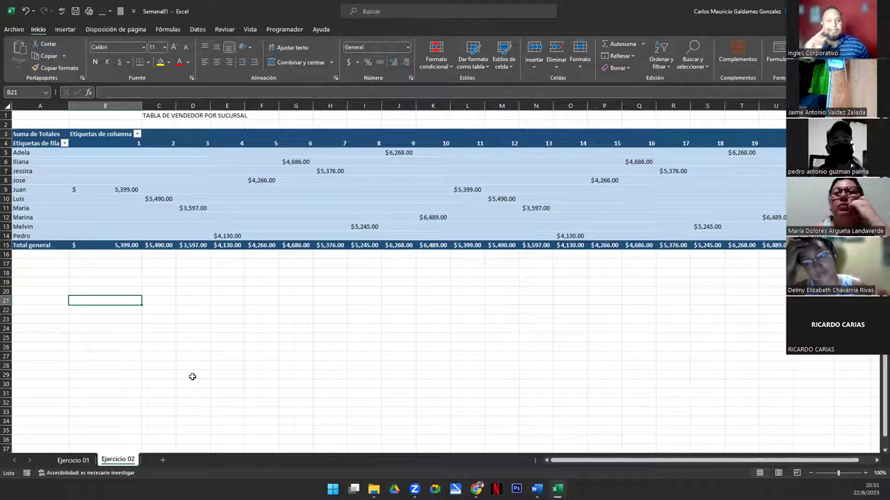
left_click(257, 188)
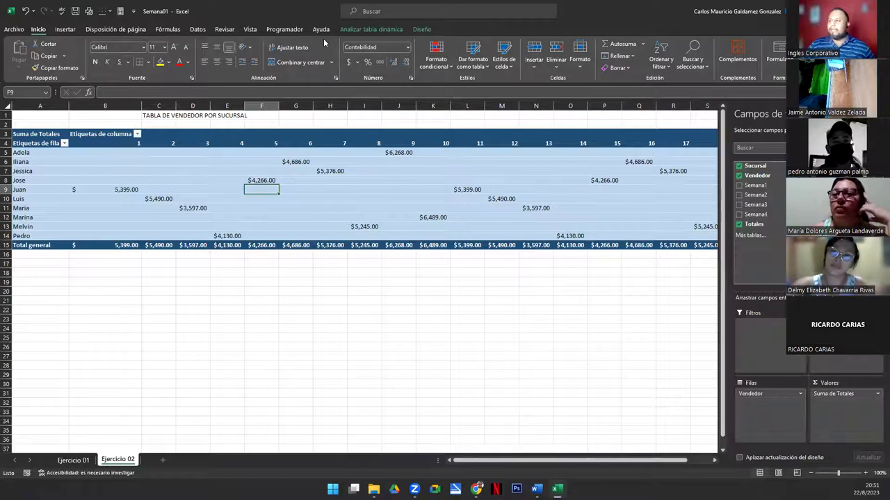
left_click(379, 30)
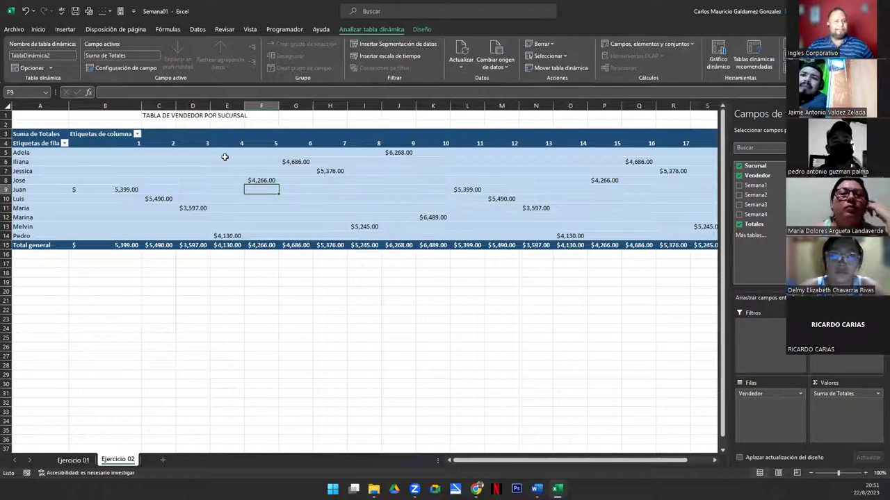
left_click(178, 172)
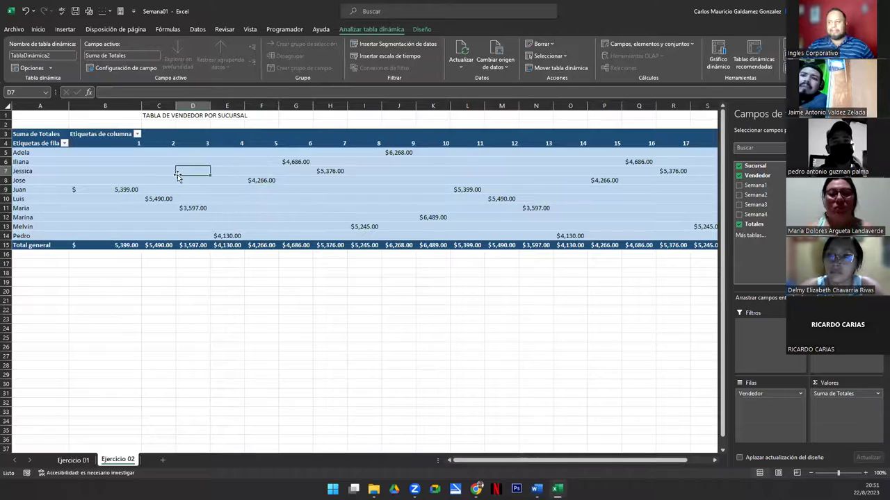
left_click(105, 171)
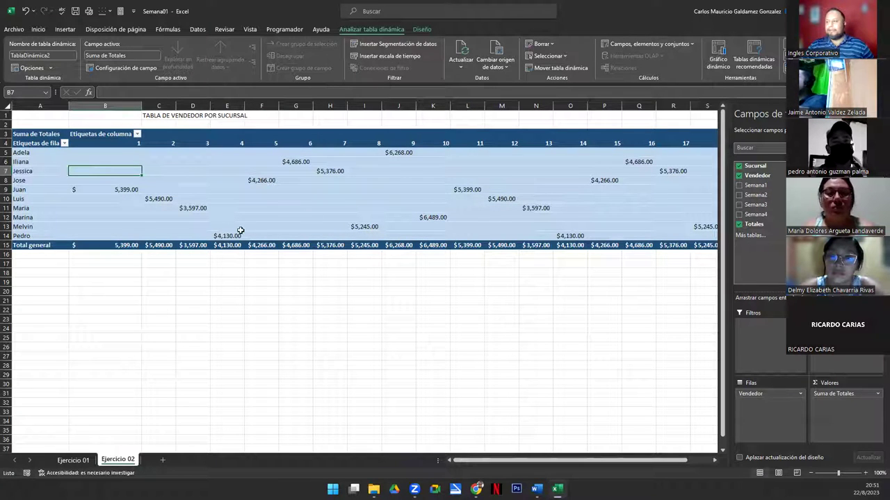
left_click(257, 180)
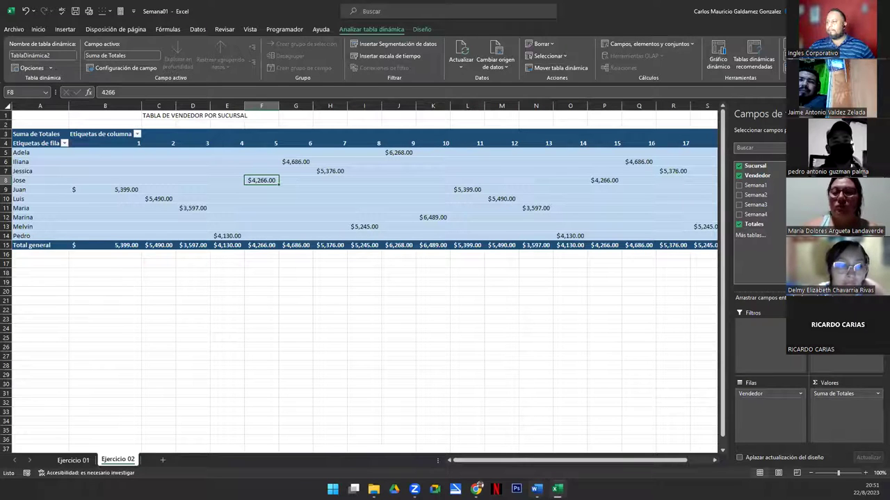
mouse_move(476, 487)
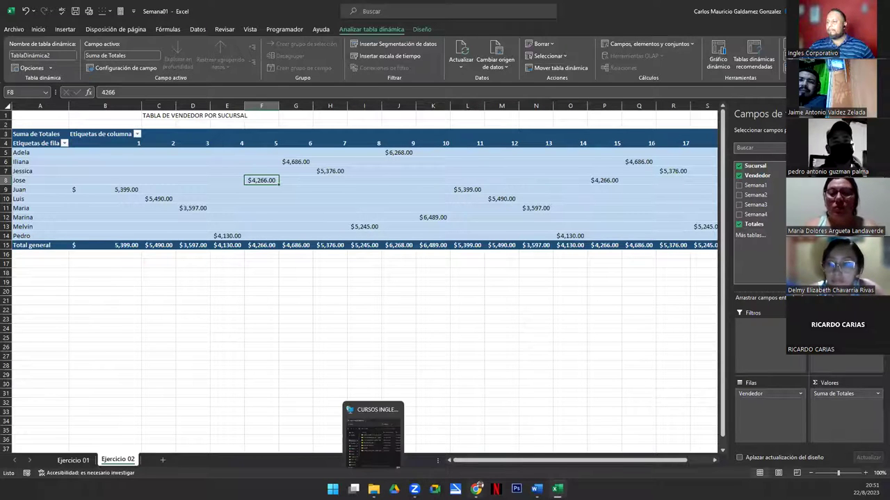
Refresh the Ejercicio 02 pivot table once more from a cell inside it
left_click(325, 292)
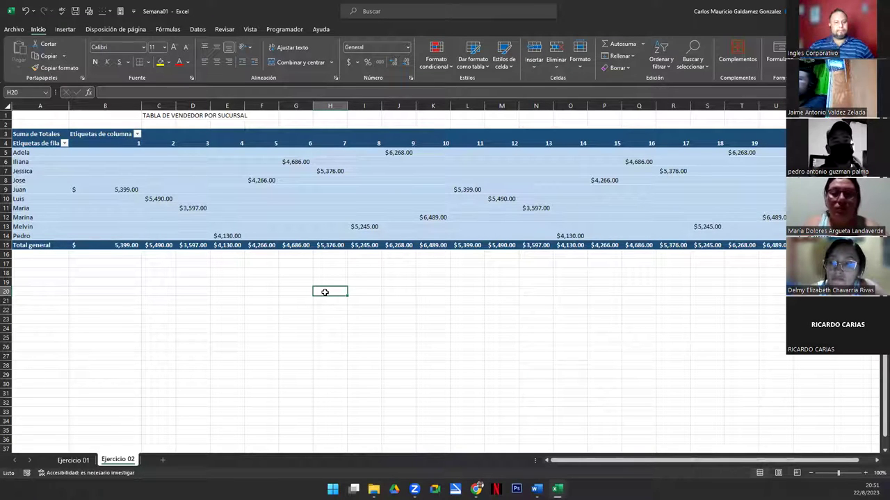
right_click(280, 182)
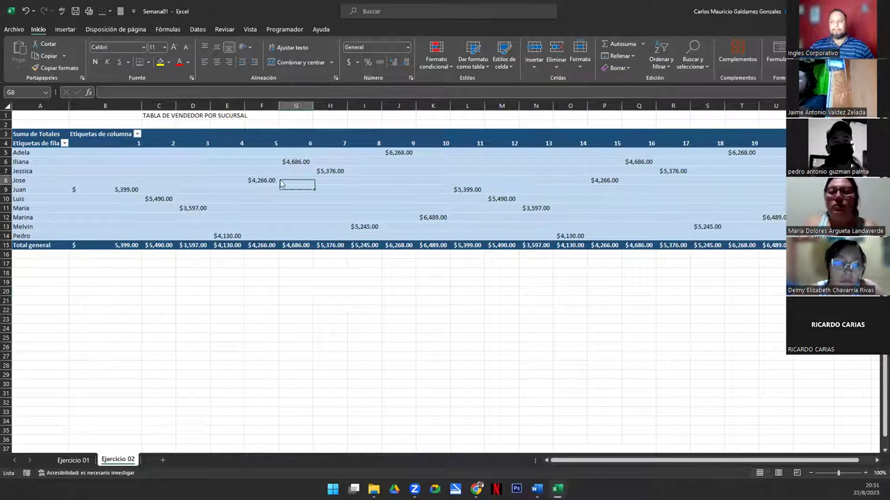
left_click(332, 244)
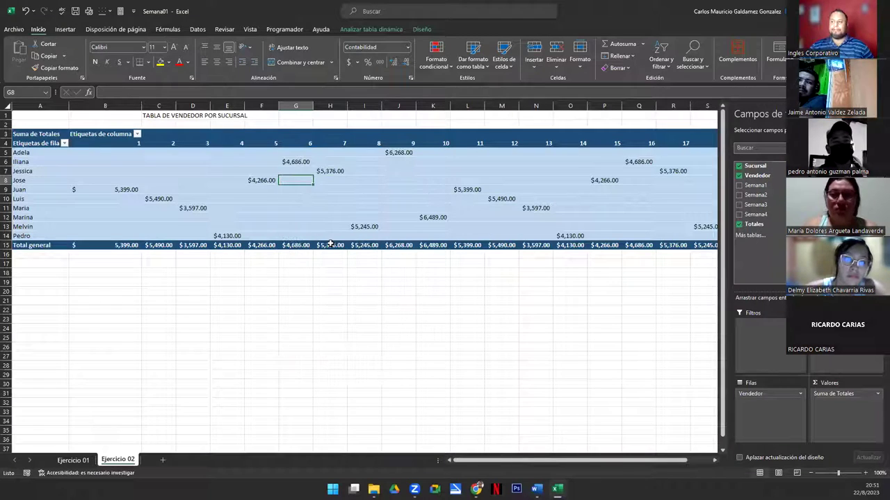
mouse_move(242, 199)
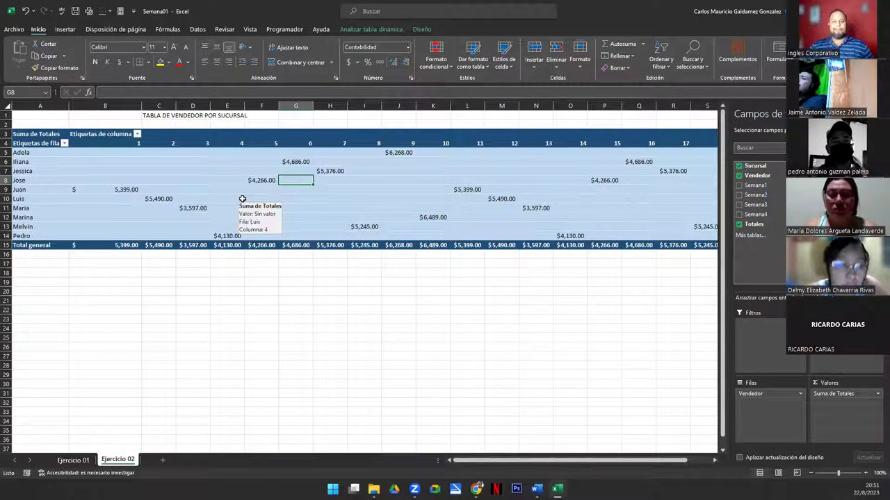
left_click(295, 189)
left_click(295, 208)
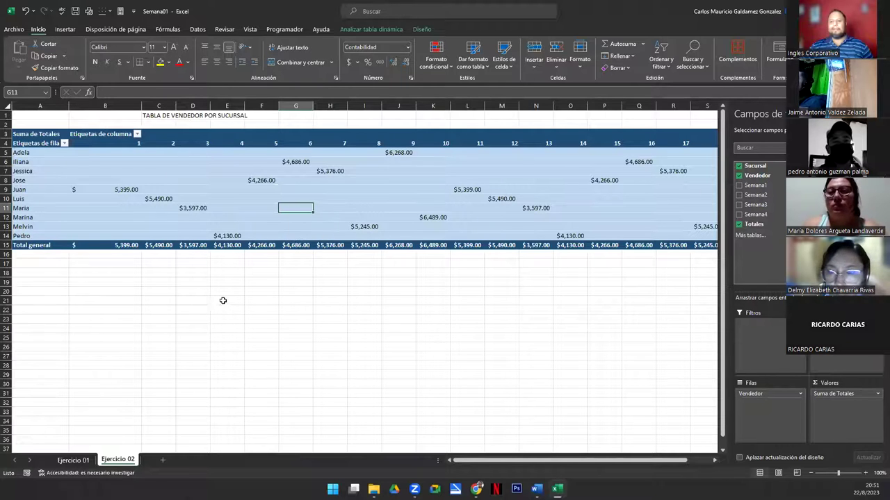
right_click(176, 172)
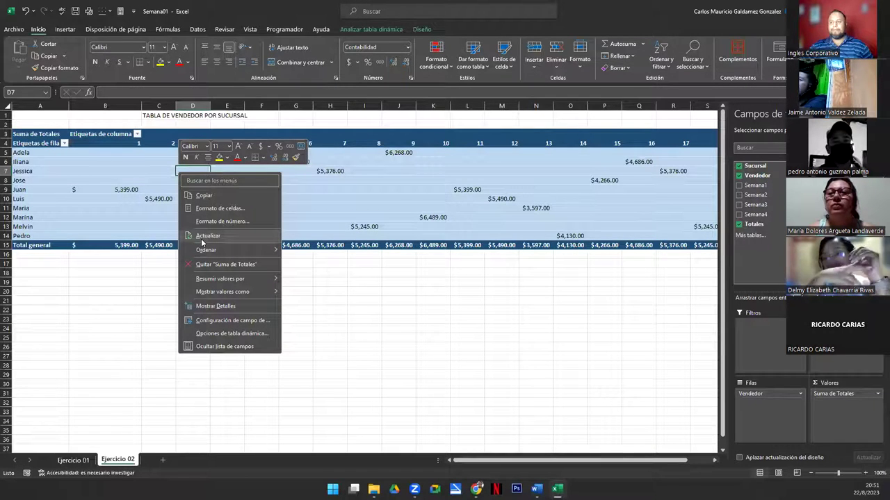
left_click(364, 210)
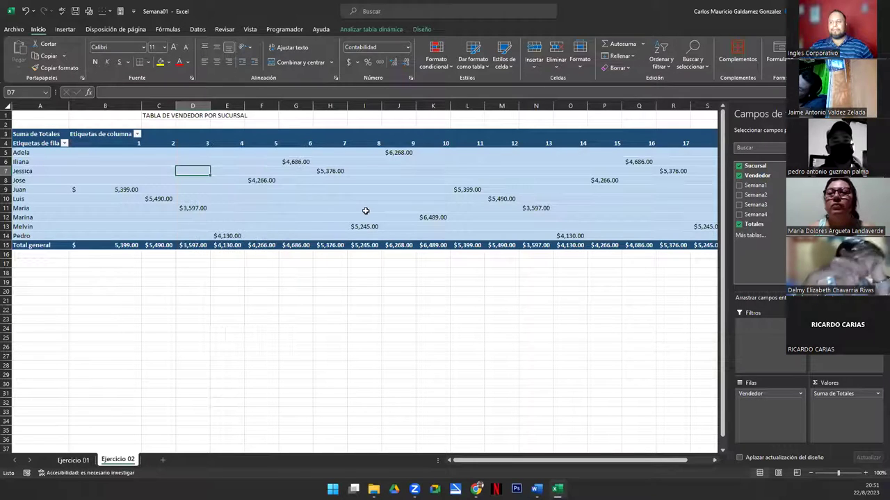
left_click(364, 208)
left_click(94, 149)
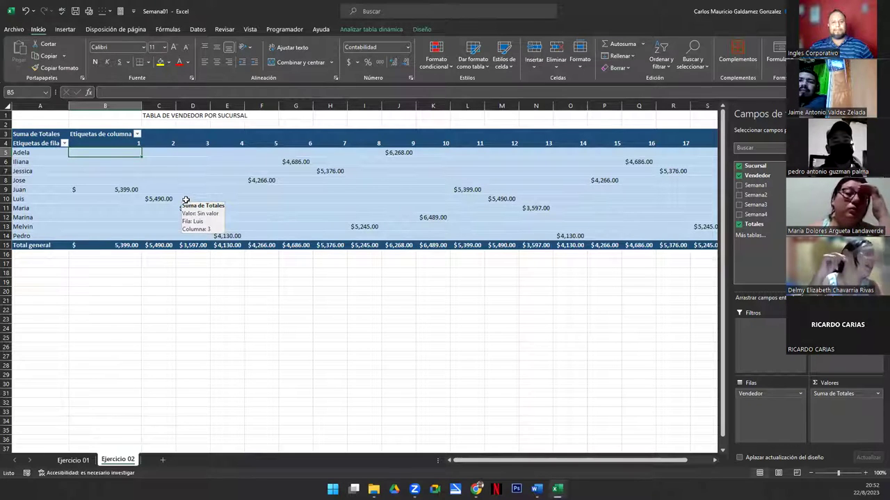
On the Ejercicio 01 sheet, turn the sales table's total row off and back on
left_click(73, 460)
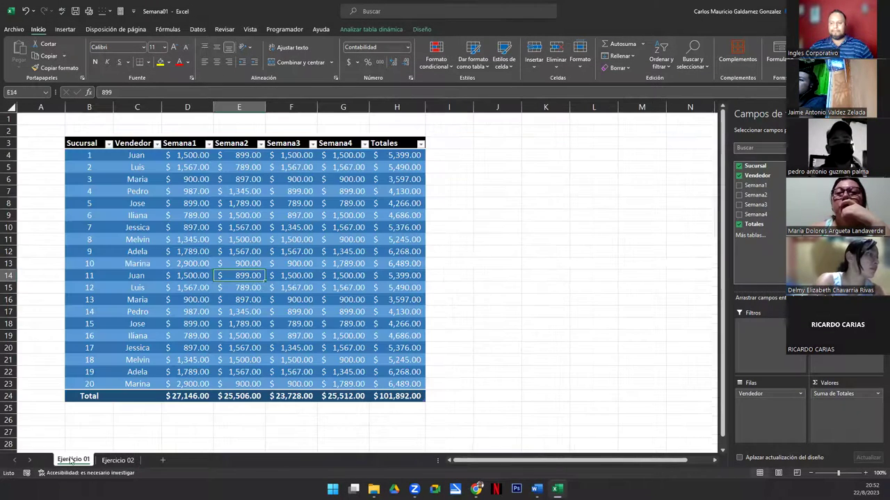
left_click(203, 397)
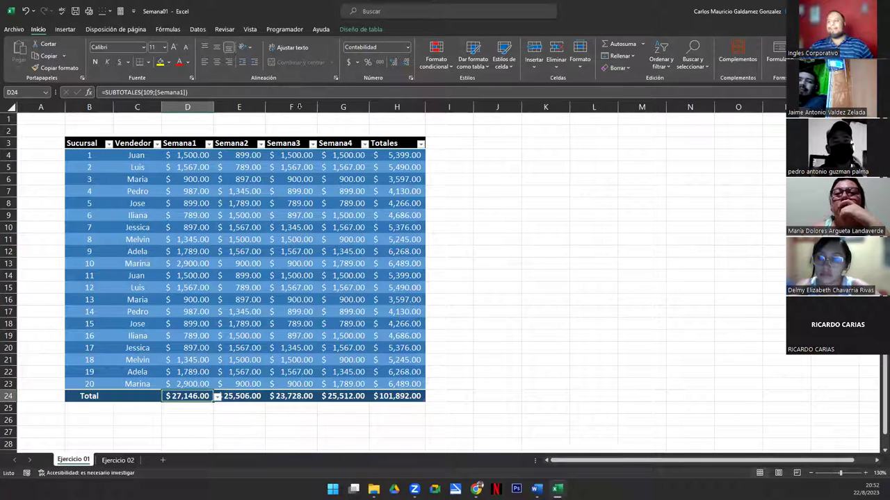
left_click(365, 30)
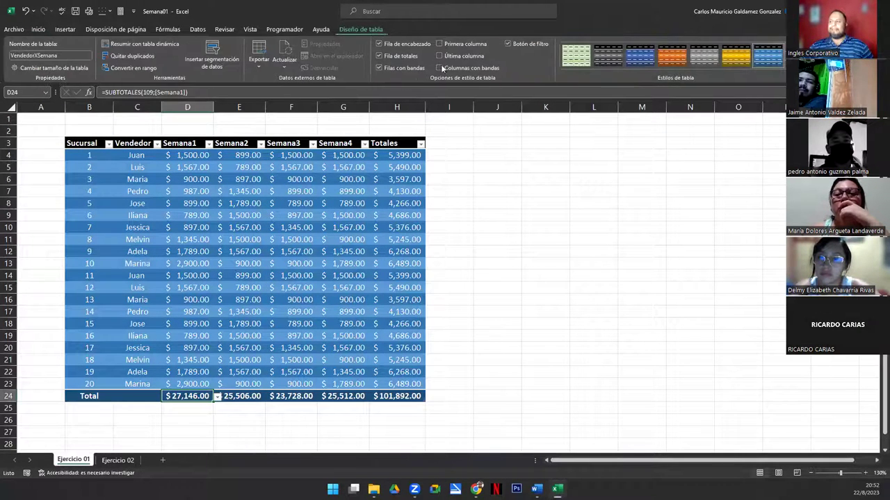
left_click(390, 57)
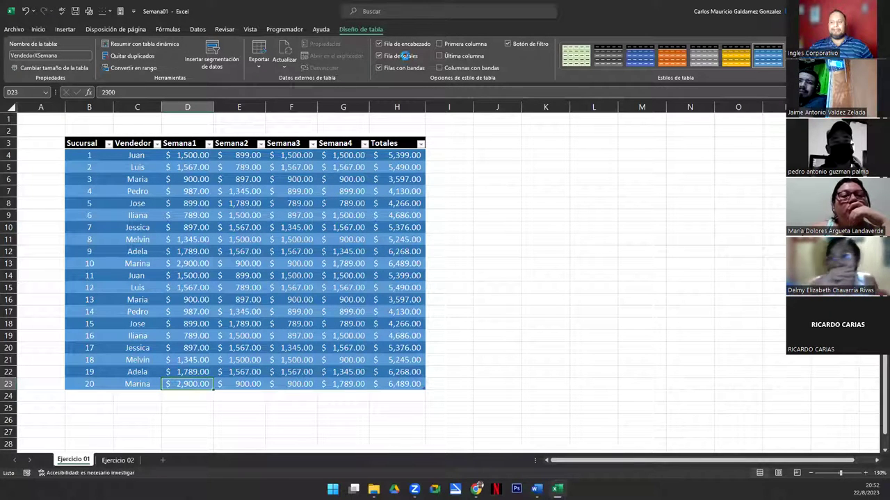
left_click(404, 57)
Choose Suma as the total row function for the Semana1 column
left_click(193, 399)
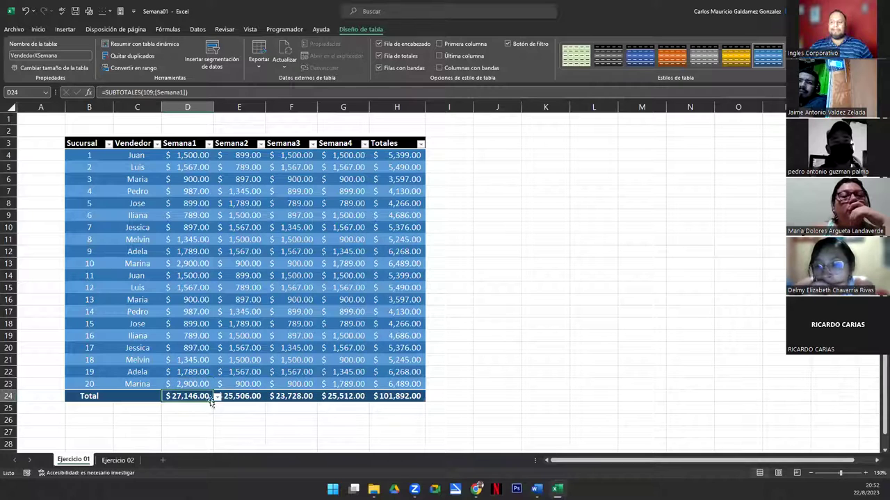
left_click(216, 397)
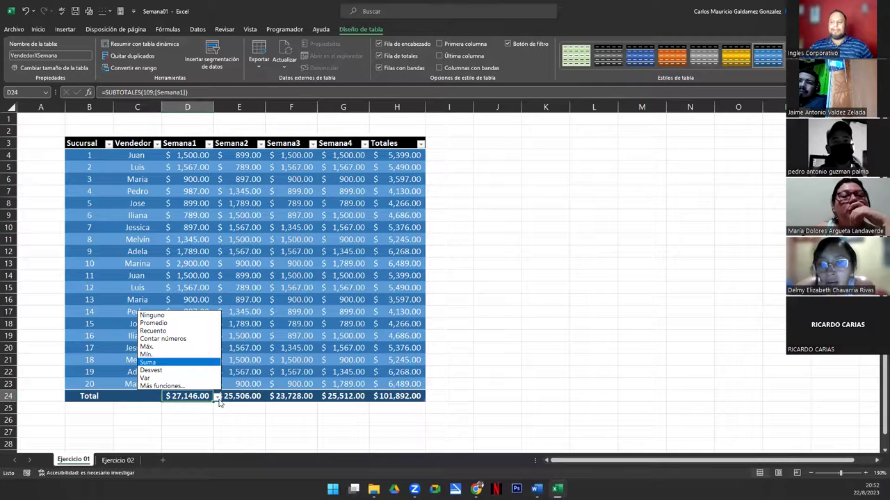
left_click(195, 363)
Check the sum of the Semana1 amounts in D4:D23 against the column's total row cell
left_click(197, 156)
left_click_drag(198, 203, 202, 383)
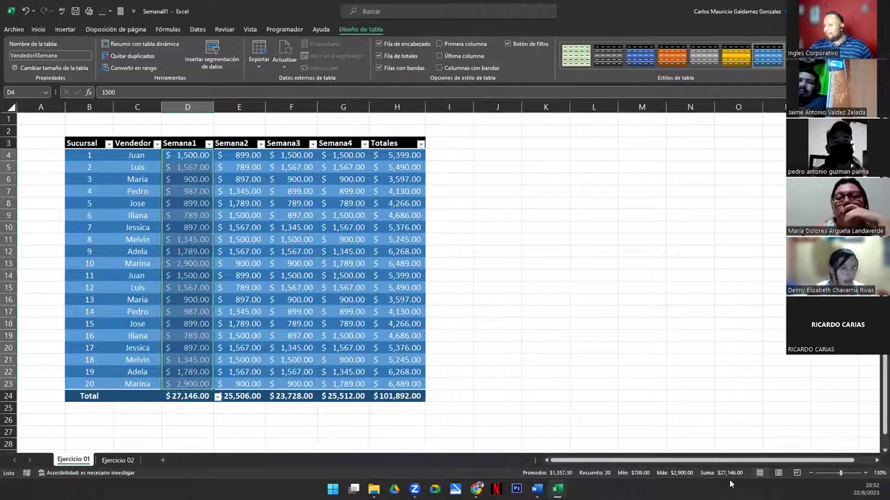
left_click(192, 399)
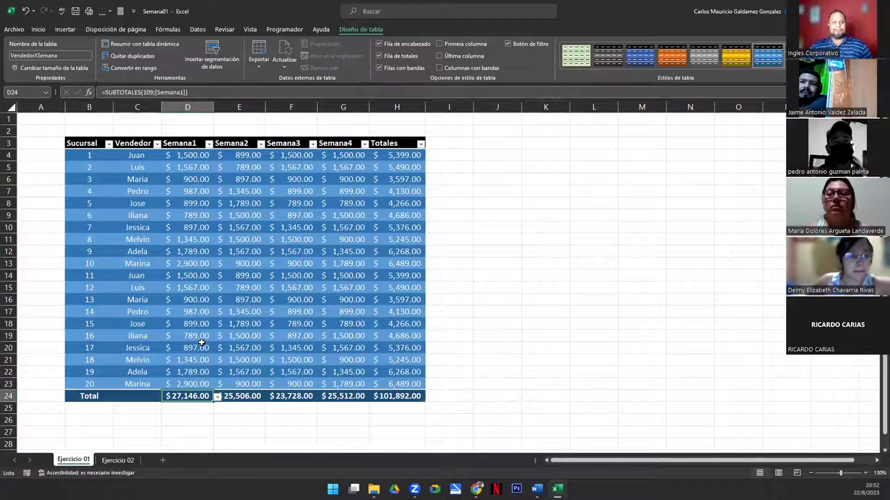
left_click(188, 262)
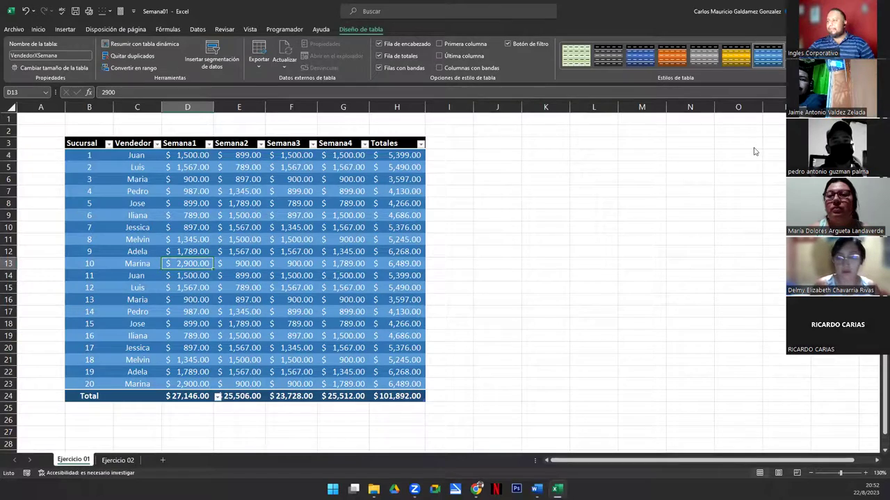
Show the CONSULTAS slide of the Genially presentation and return to the Ejercicio 02 sheet in Excel
key("alt+Tab")
scroll(640, 380, "down", 1)
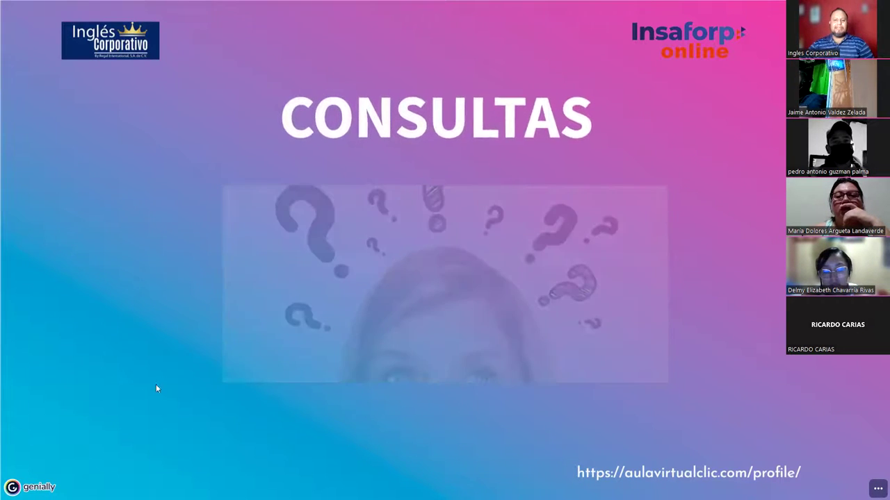
key("alt+Tab")
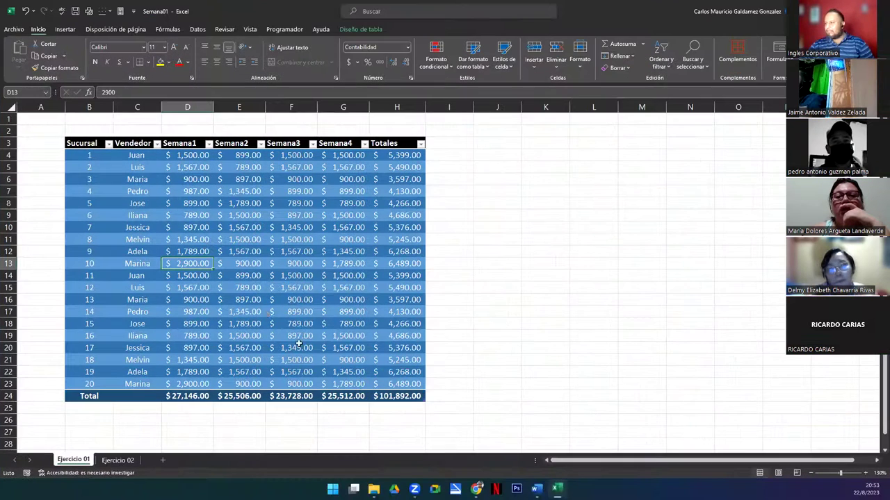
left_click(128, 460)
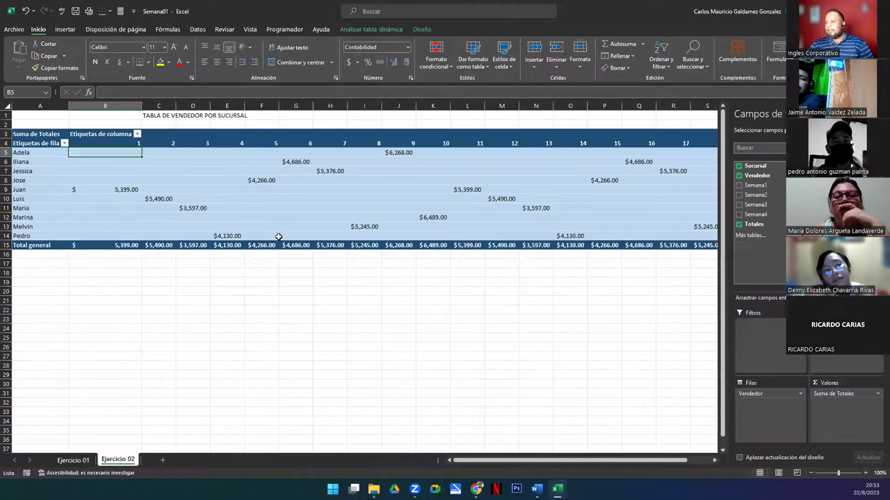